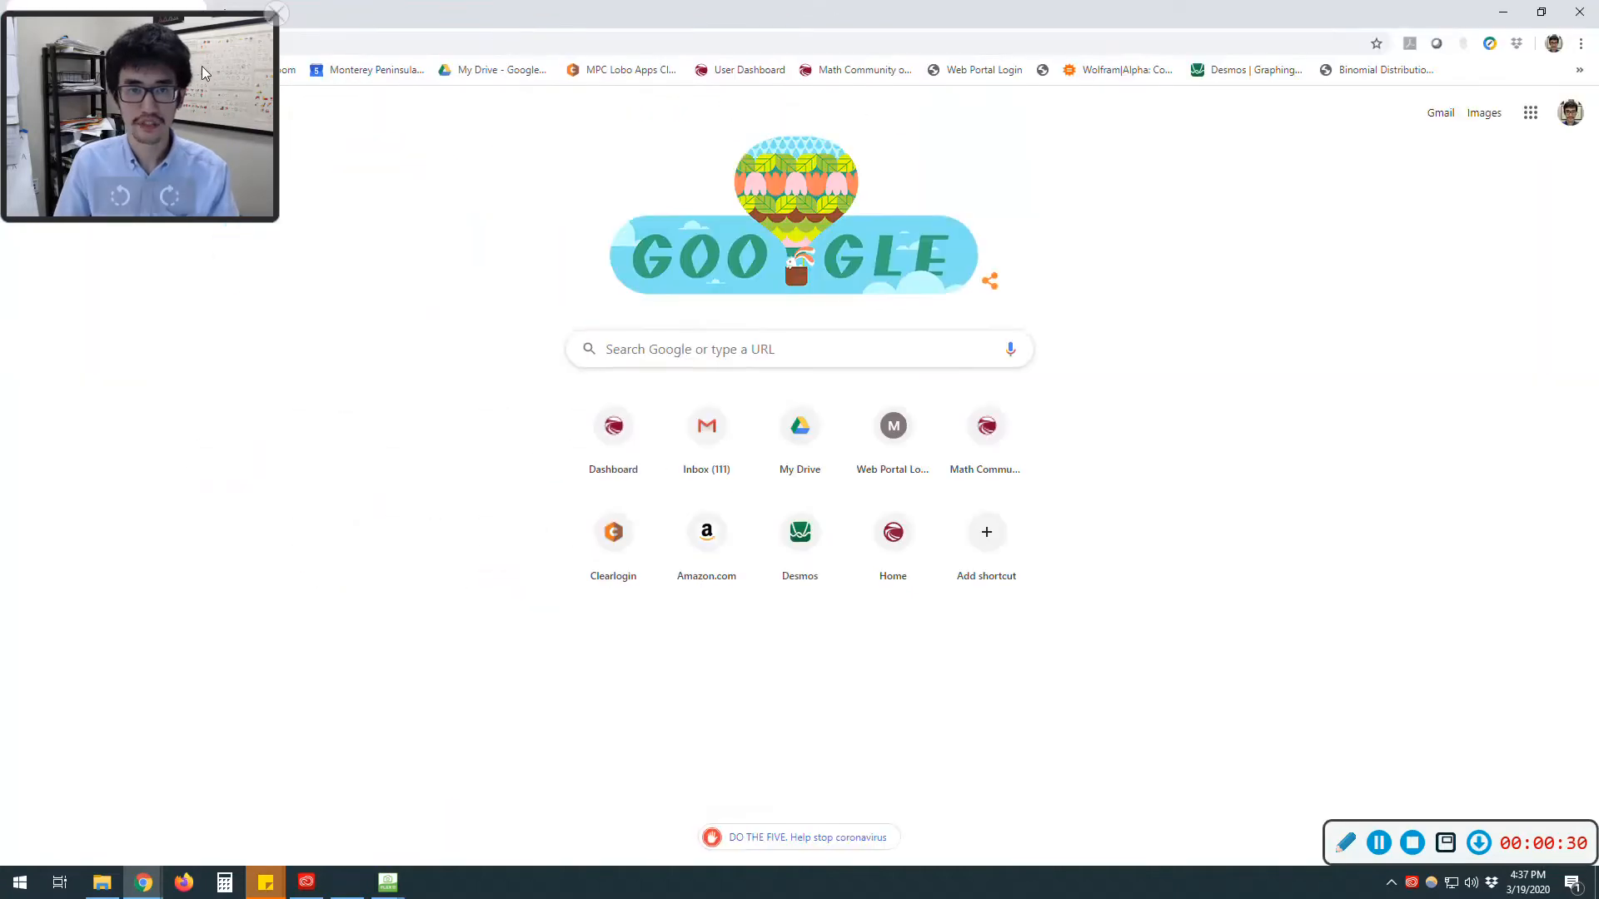
pyautogui.moveTo(201, 67); pyautogui.dragTo(1522, 718)
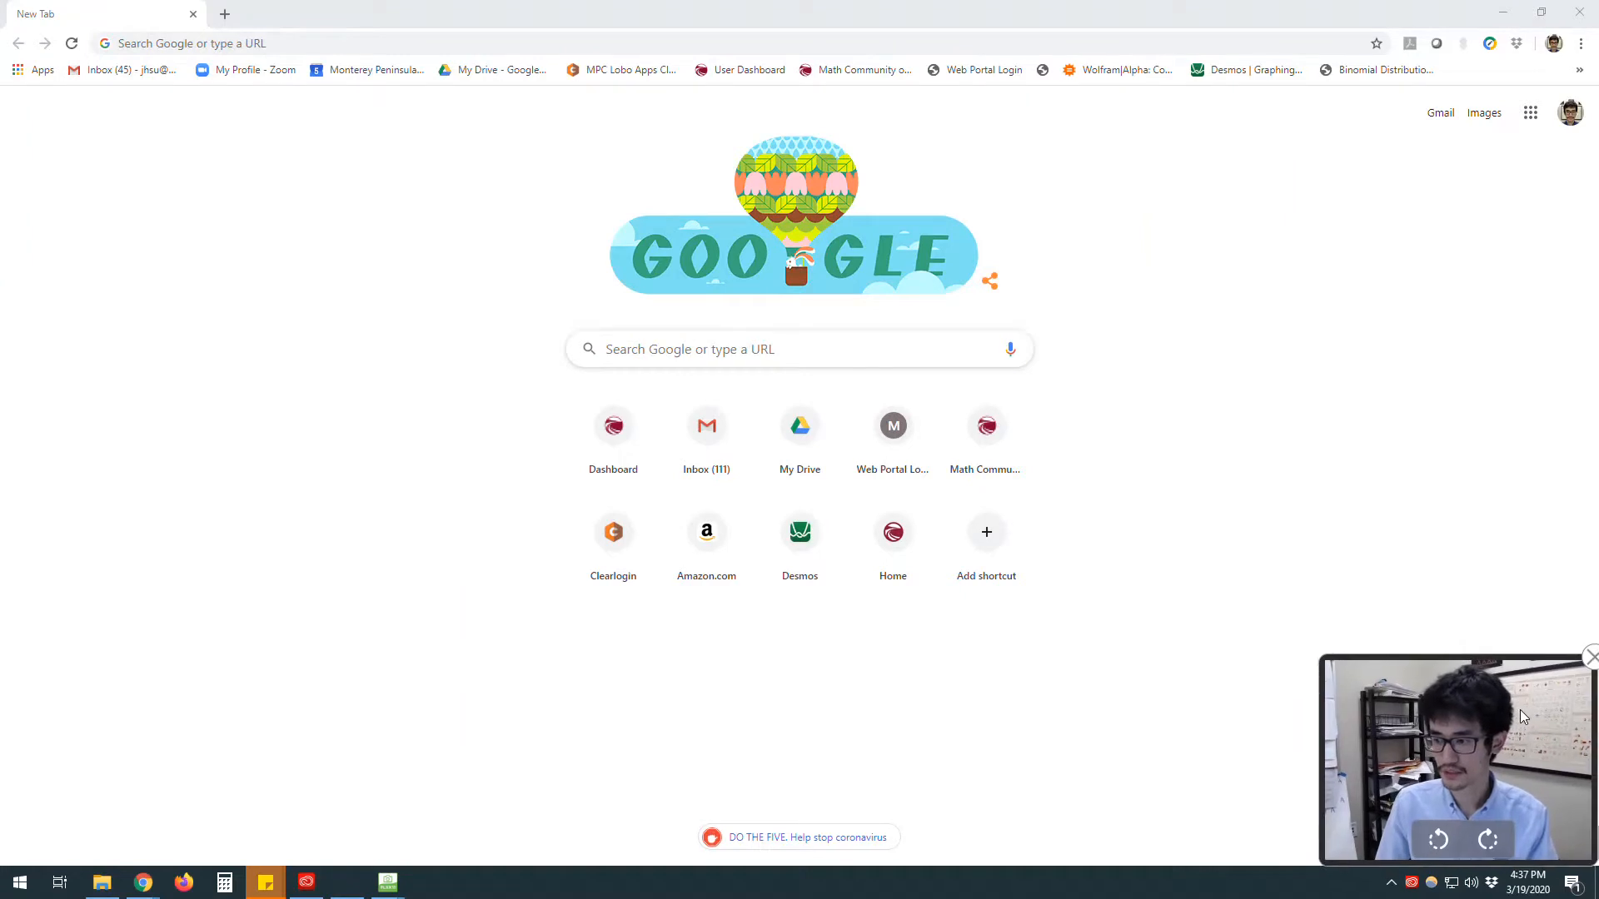
# Step: Open the Desmos graphing calculator at desmos.com/calculator
pyautogui.click(370, 46)
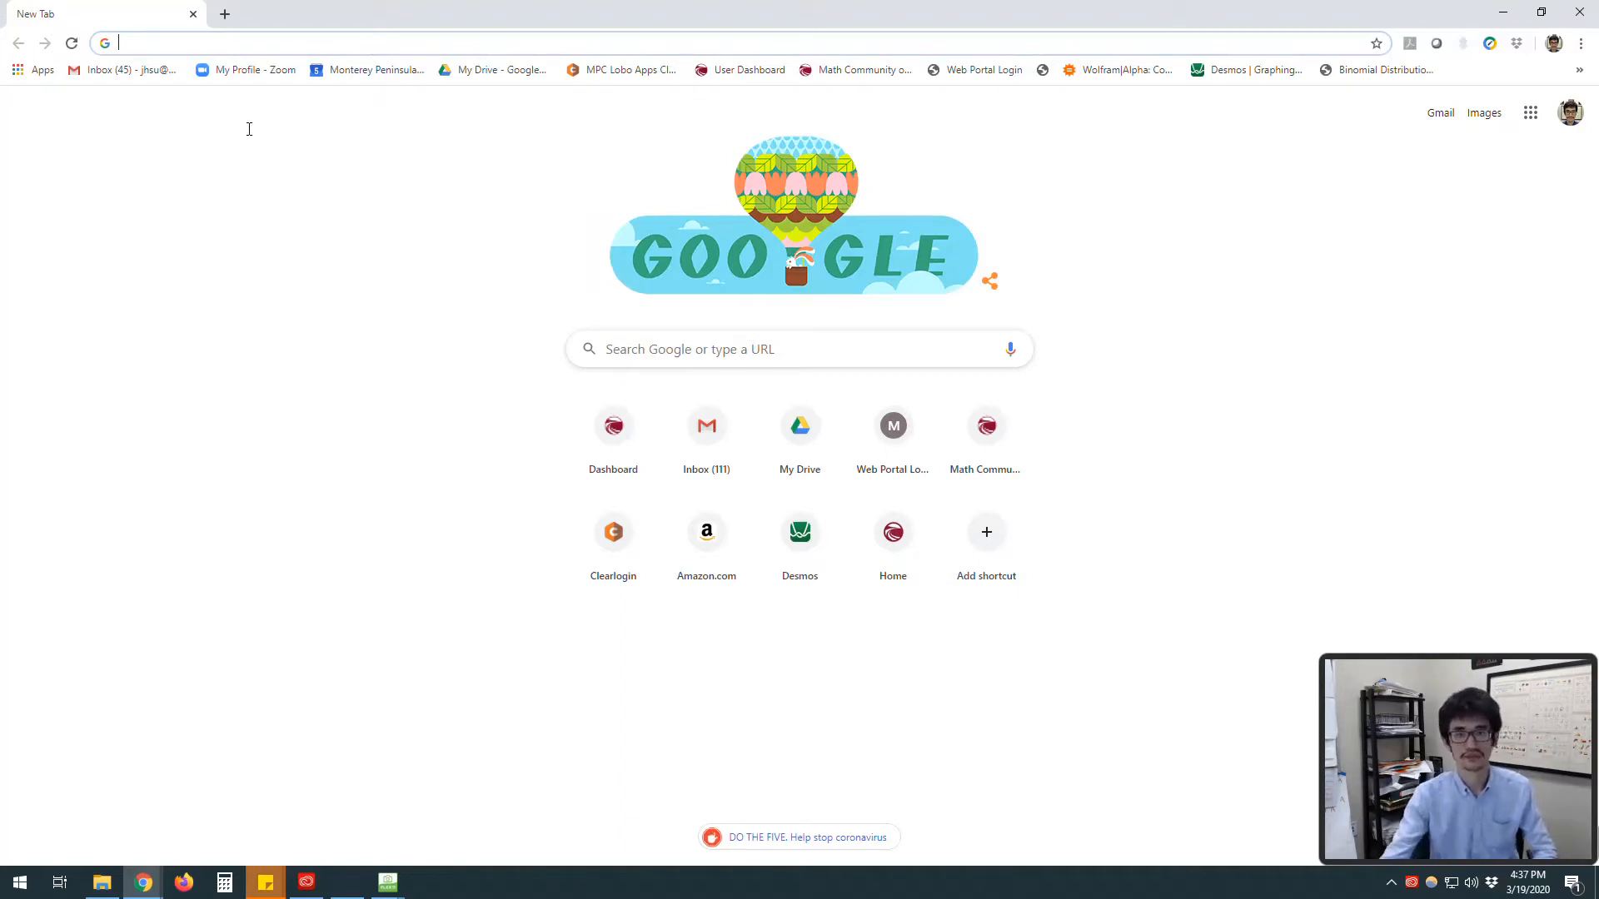
pyautogui.write('desmos')
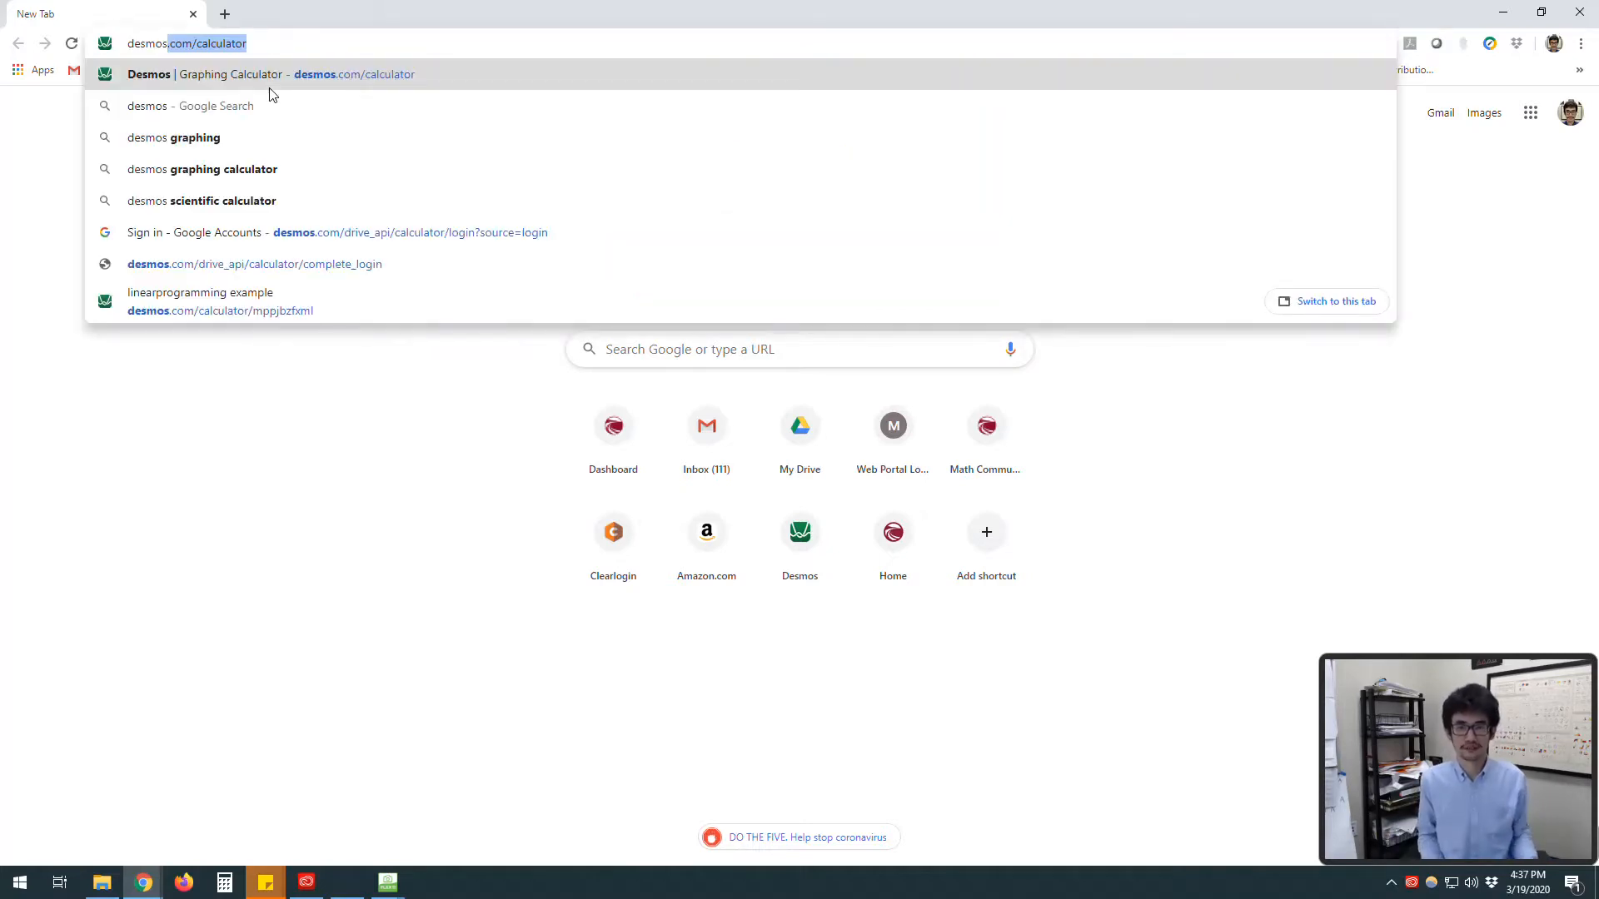
pyautogui.click(242, 75)
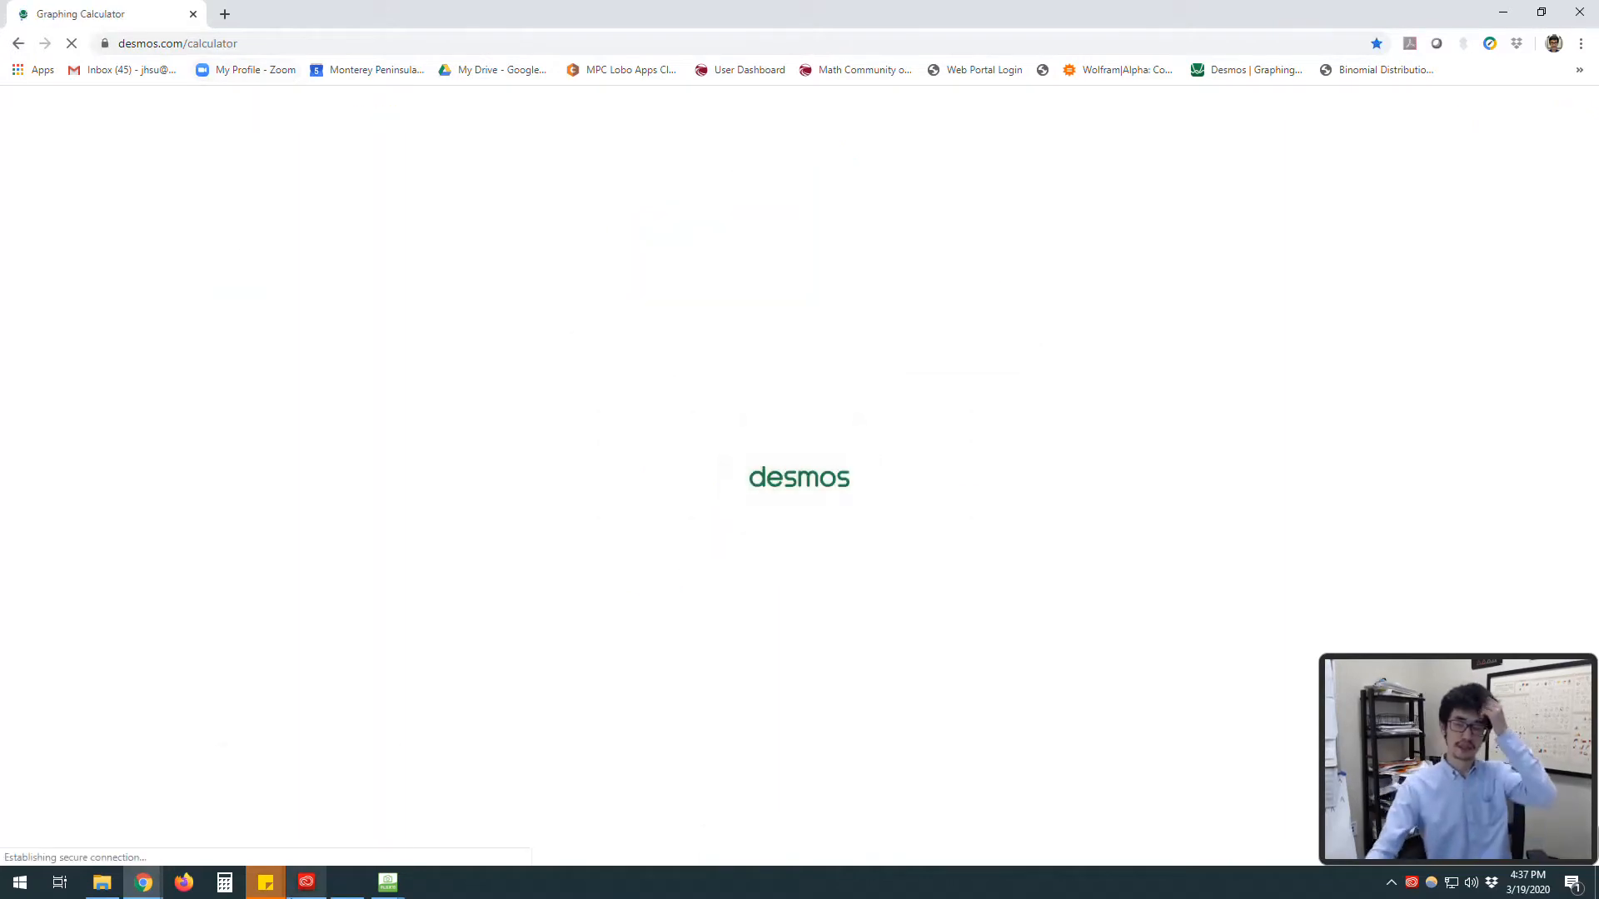
# Step: Switch to the HoverCam Flex11 window to show the worksheet, then return to the browser
pyautogui.moveTo(307, 881)
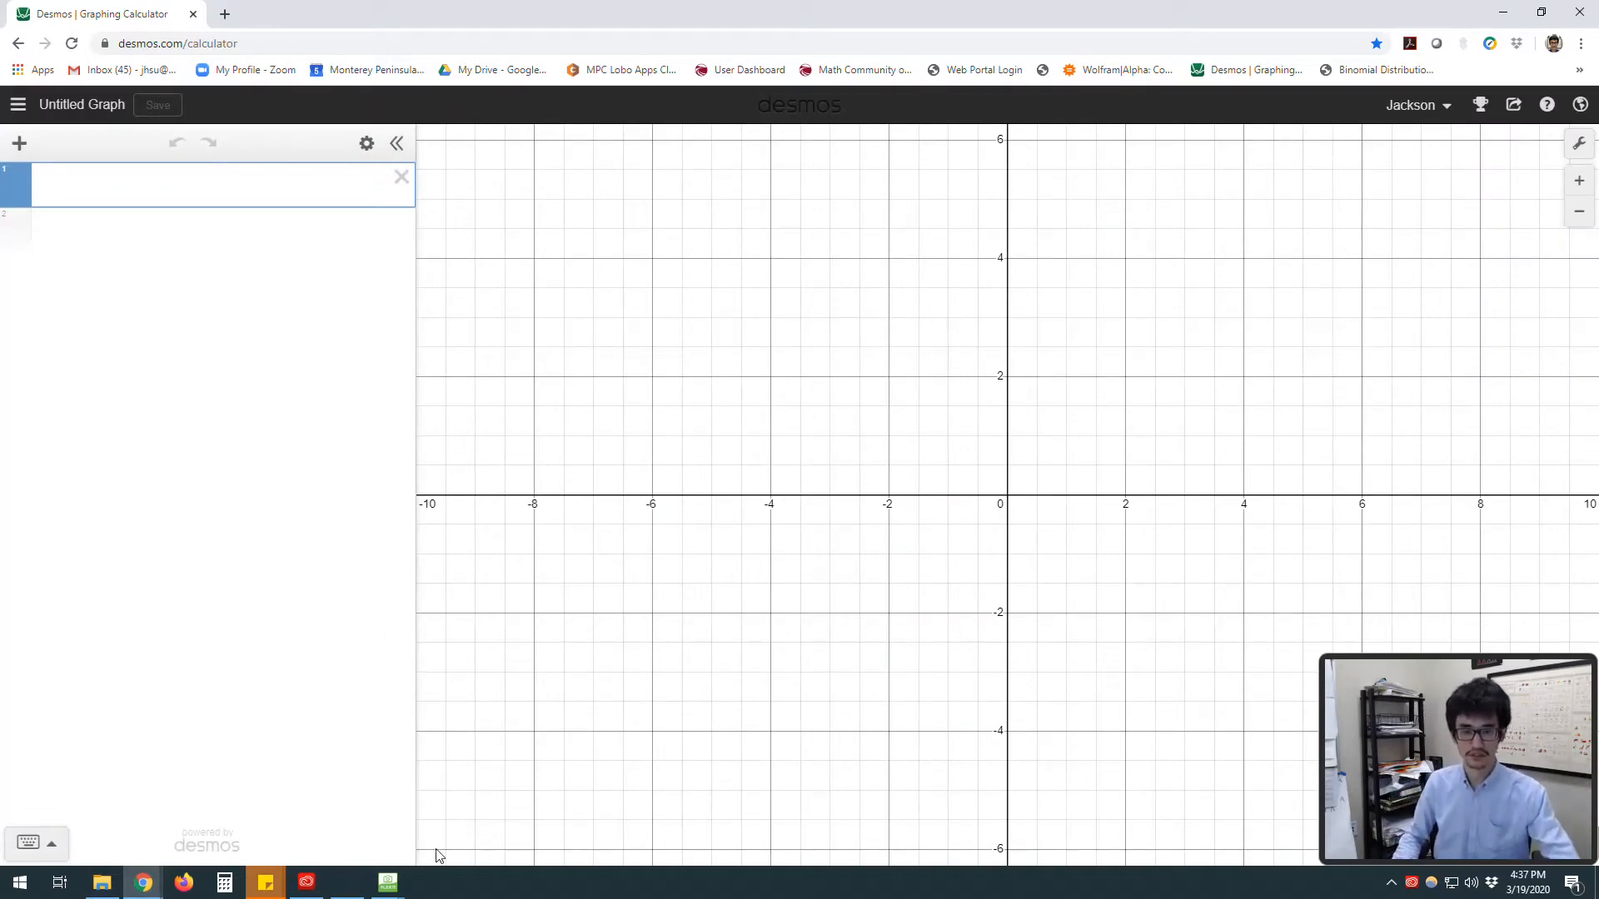
pyautogui.moveTo(392, 883)
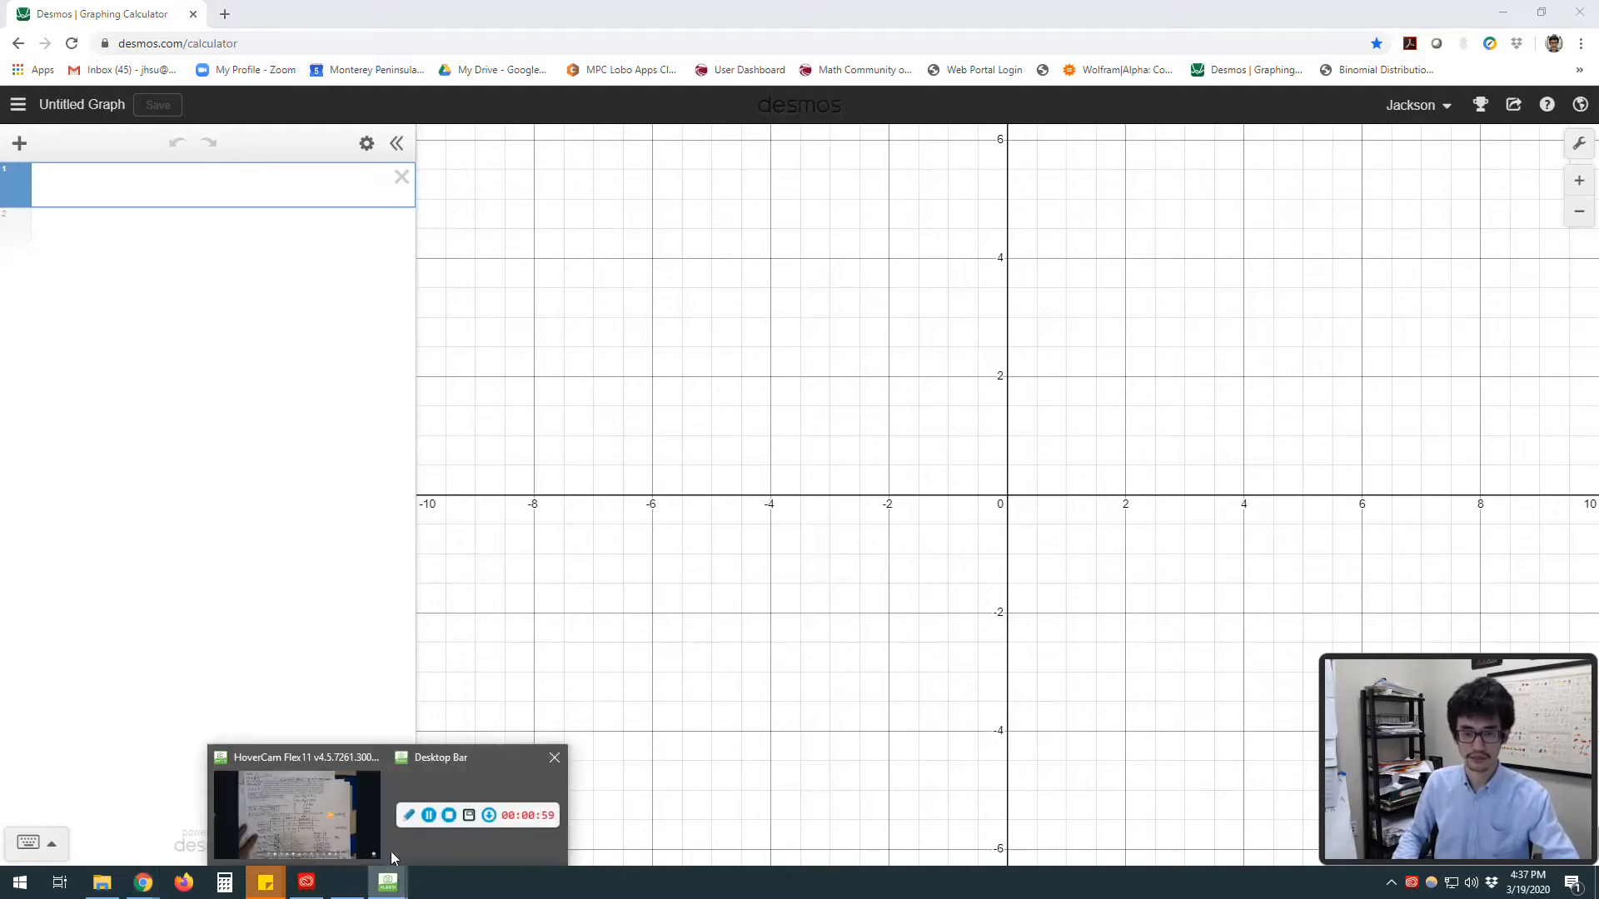
pyautogui.click(348, 821)
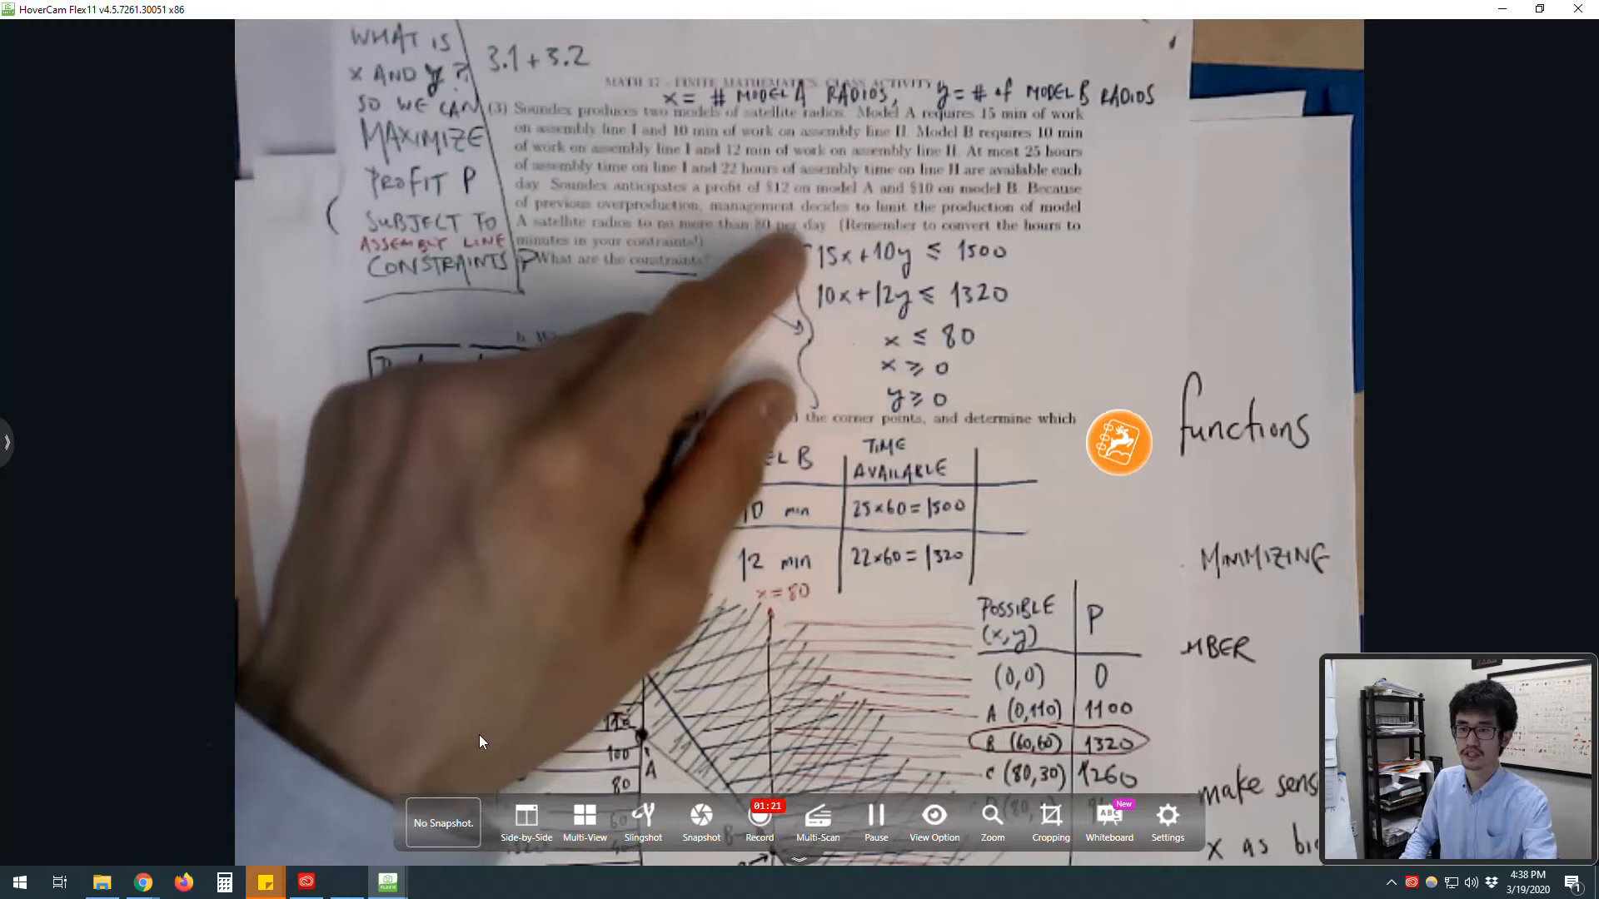
pyautogui.moveTo(374, 884)
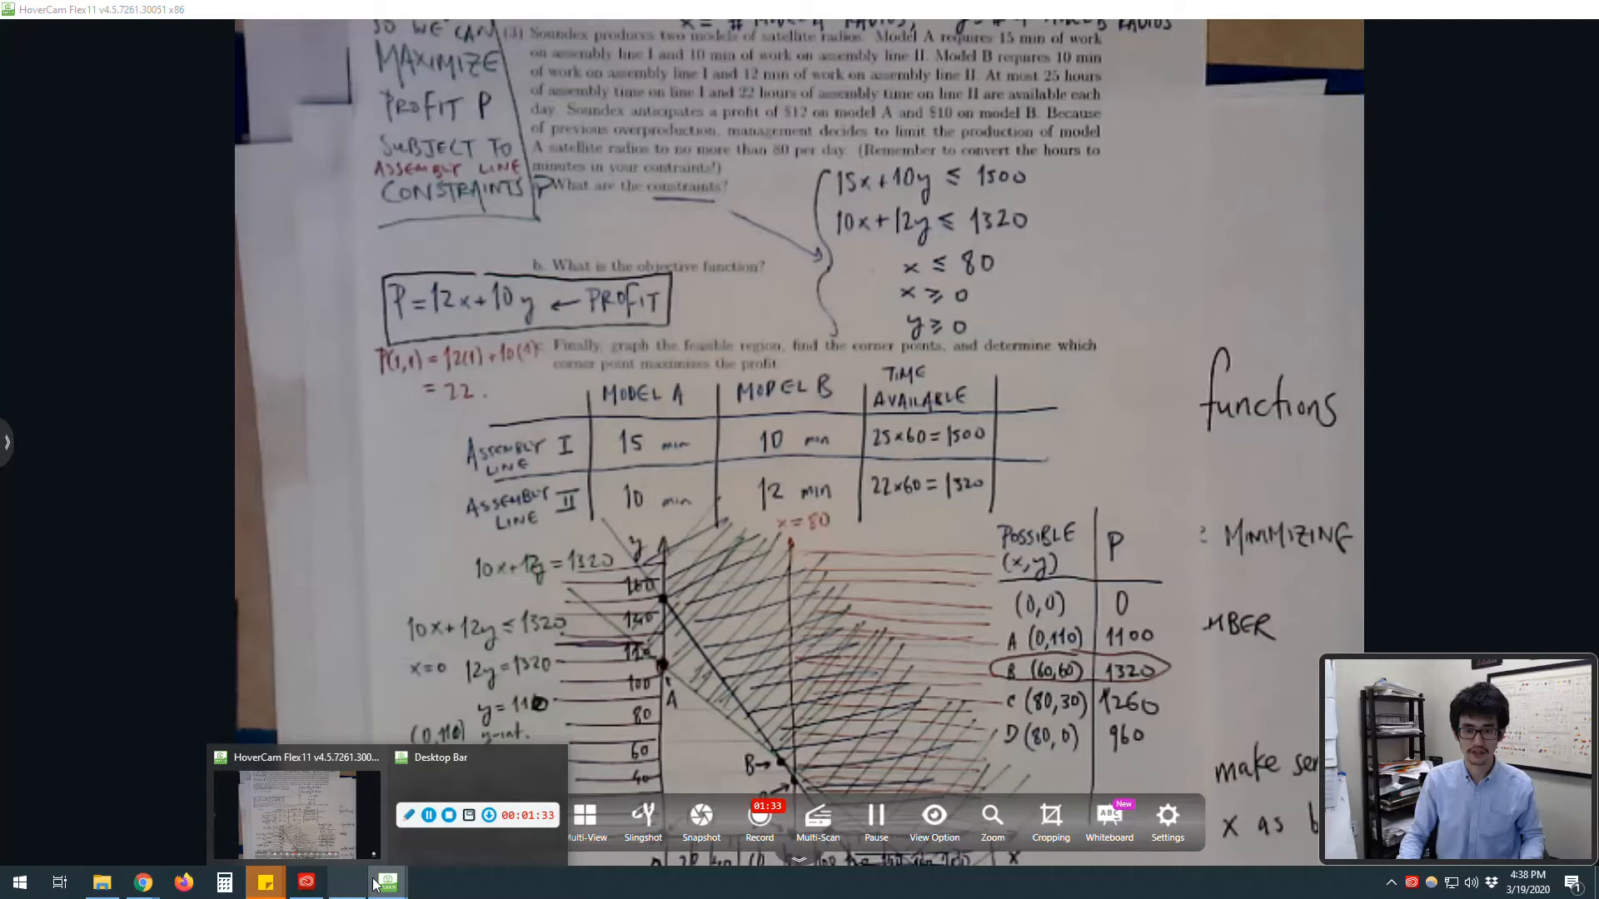
pyautogui.click(375, 884)
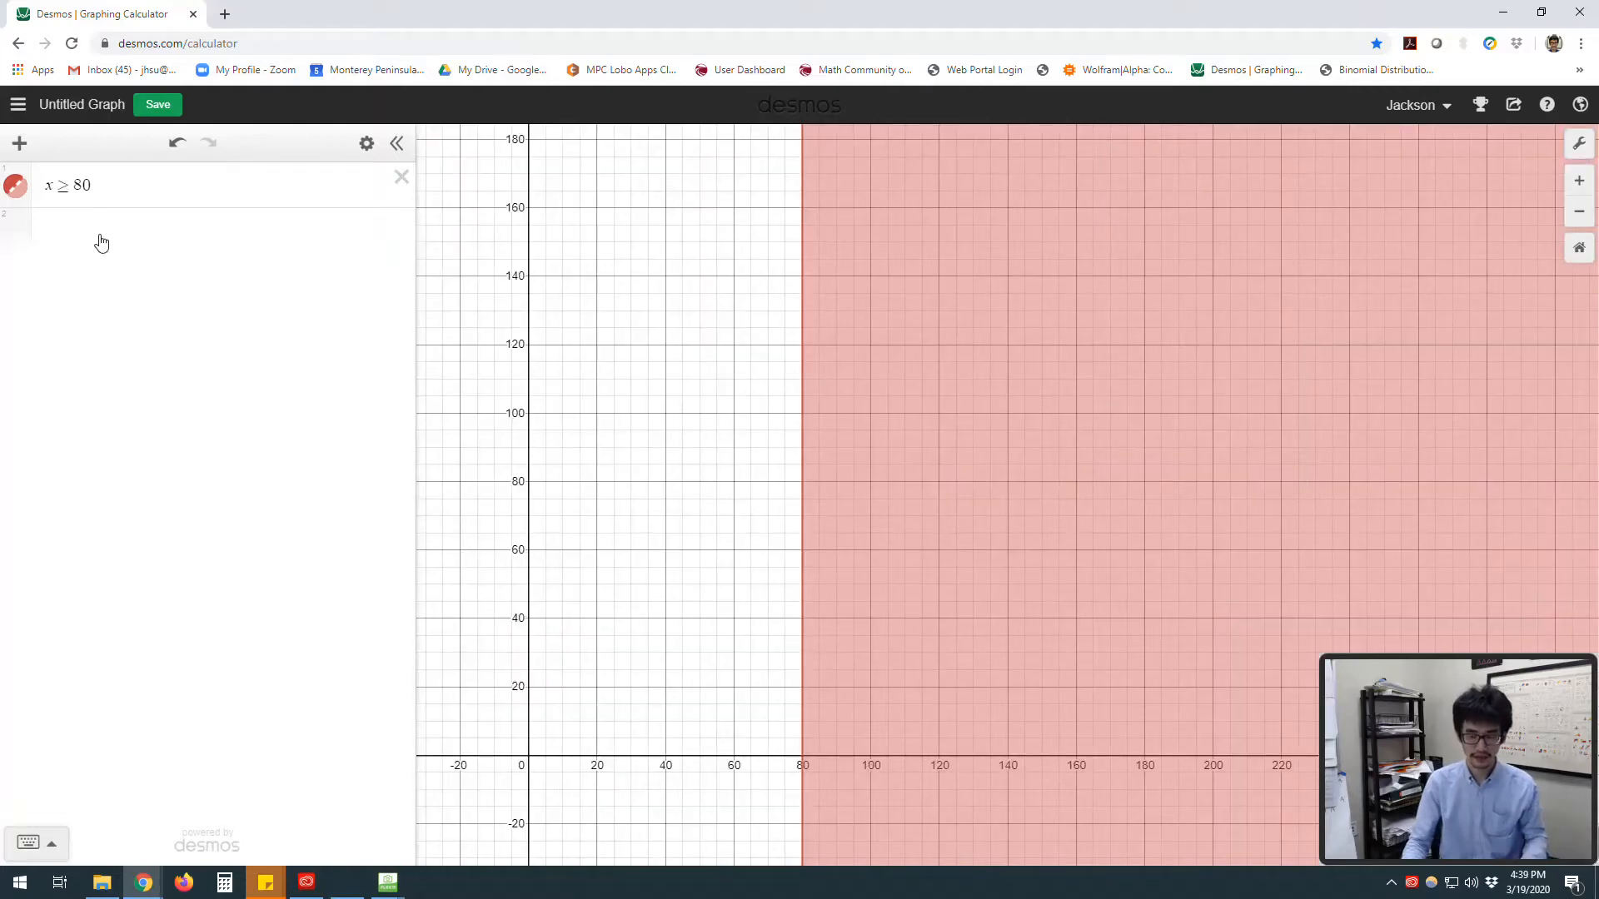
# Step: Enter the inequality 15x + 10y ≤ 1500 as the second expression
pyautogui.click(103, 238)
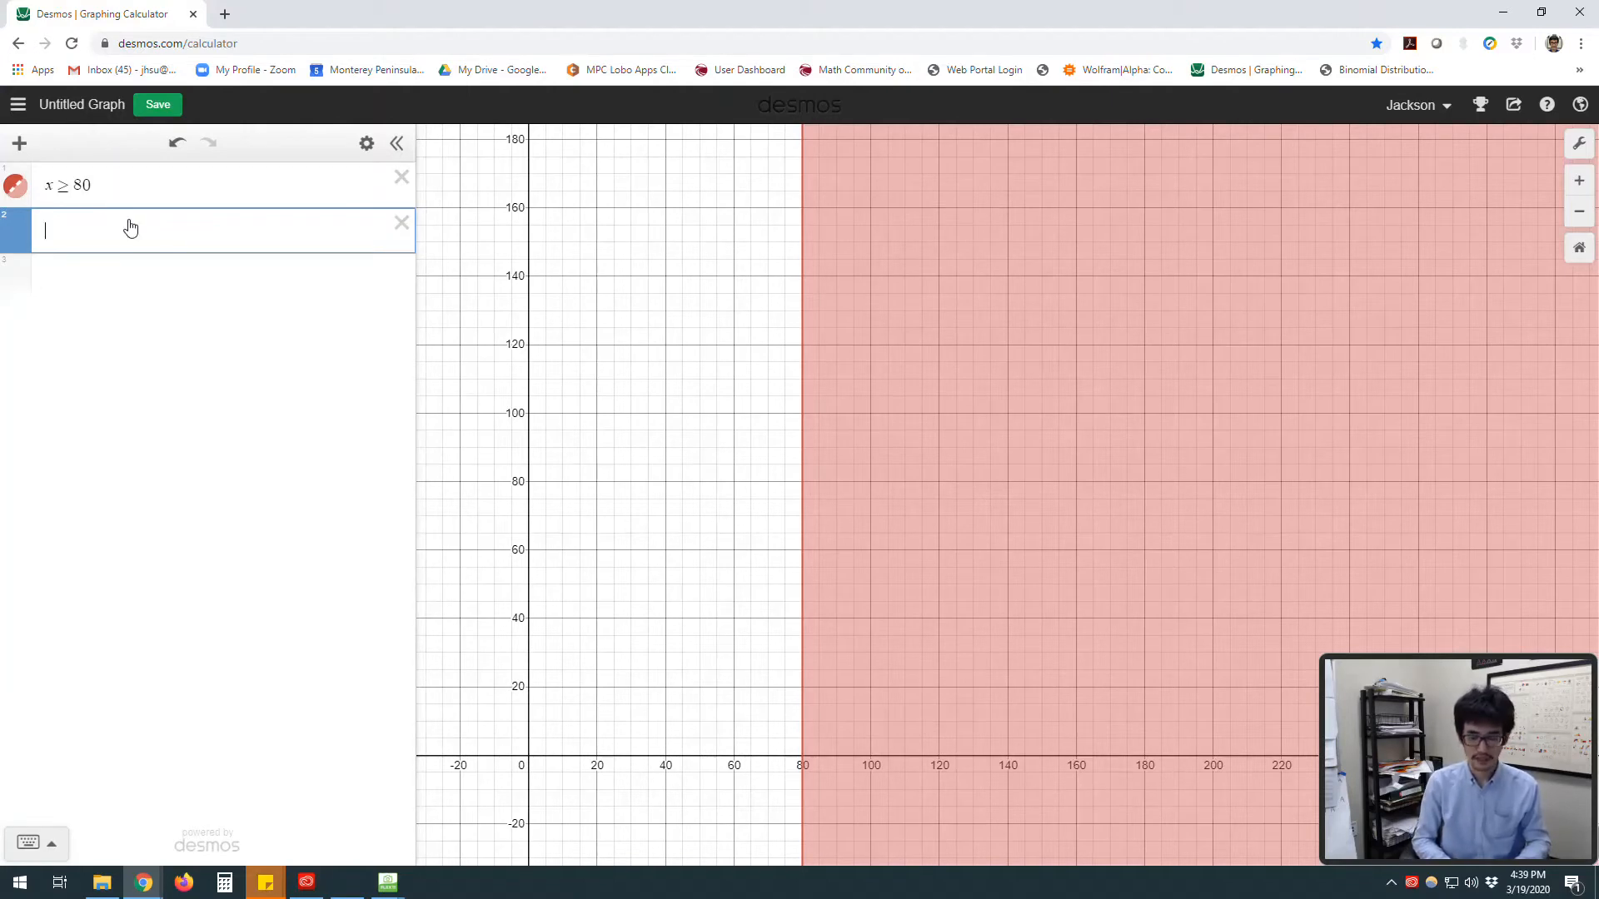
pyautogui.write('15x+10y')
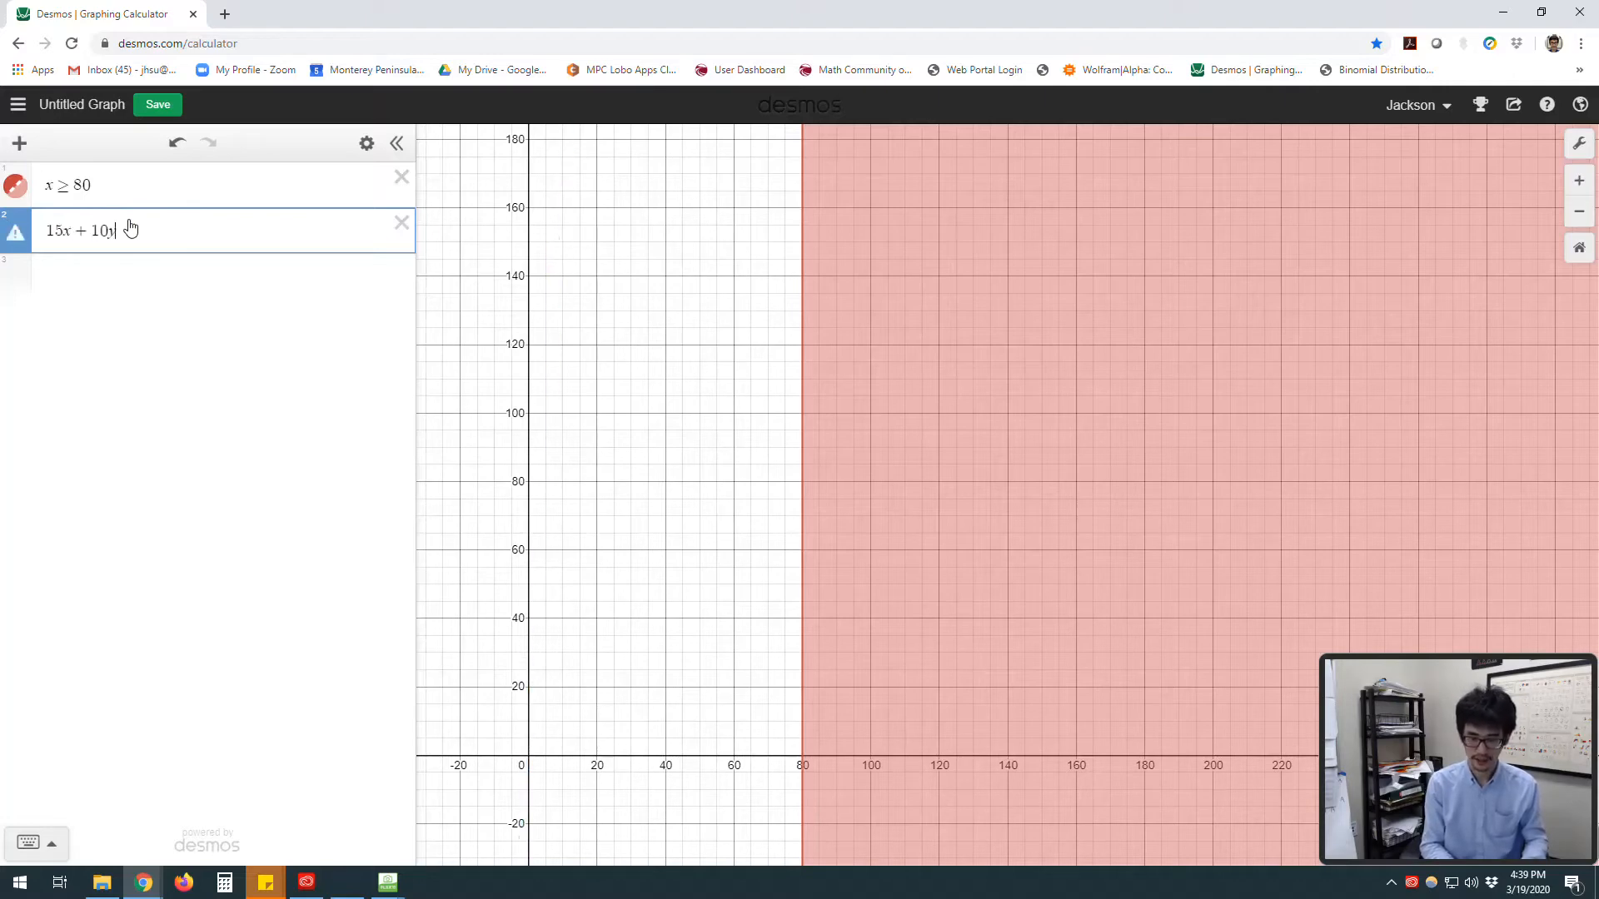
pyautogui.write('<=')
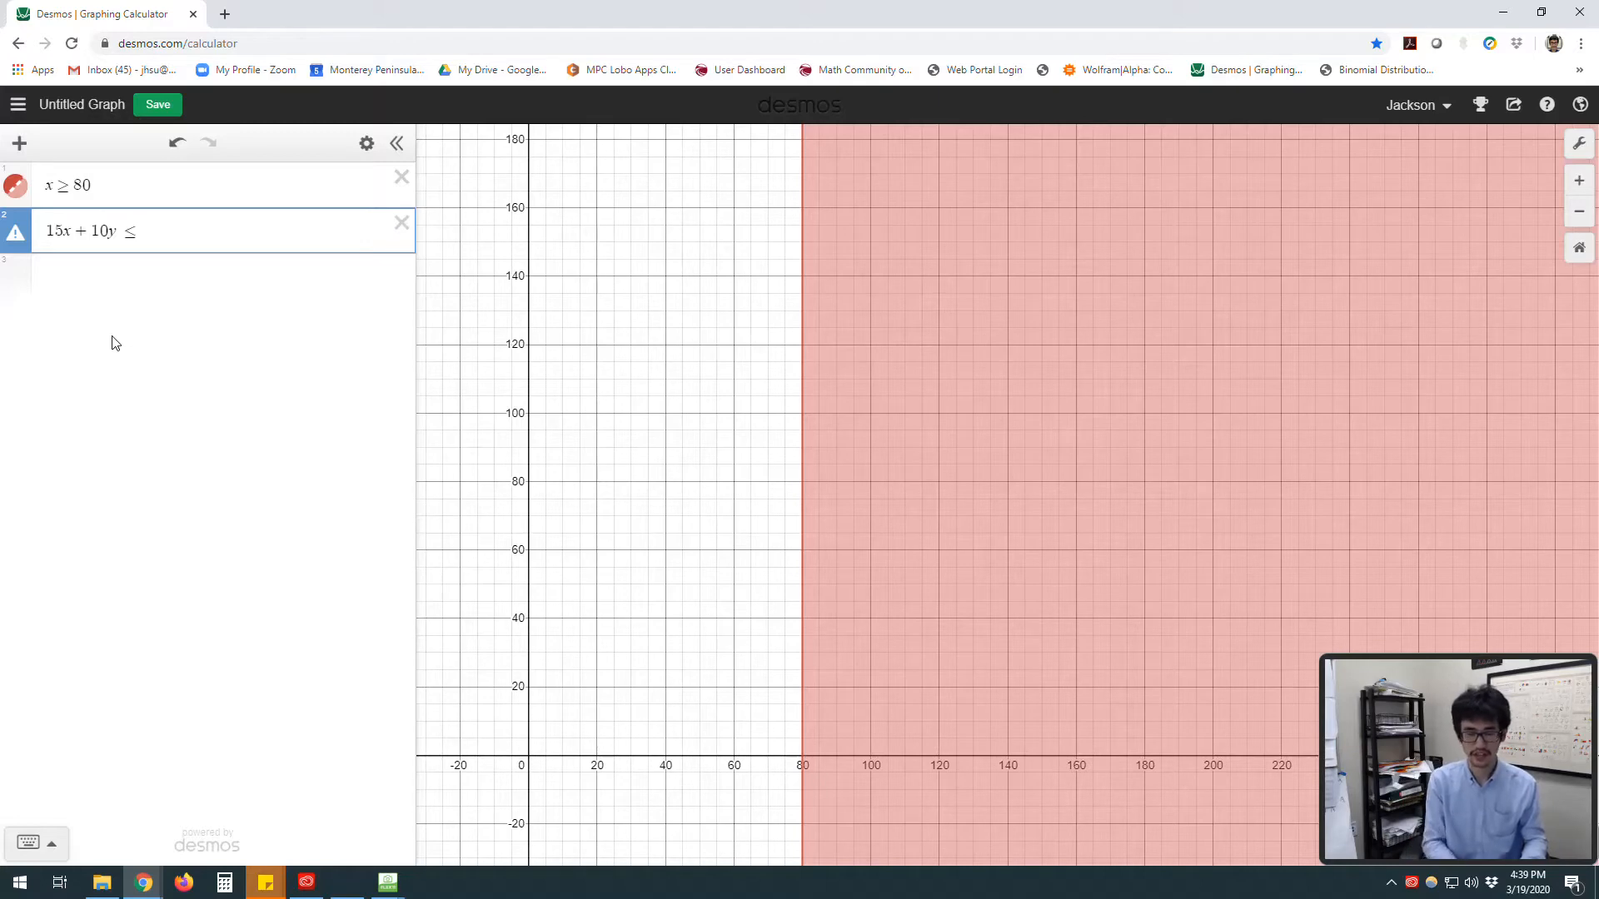
pyautogui.write('1500')
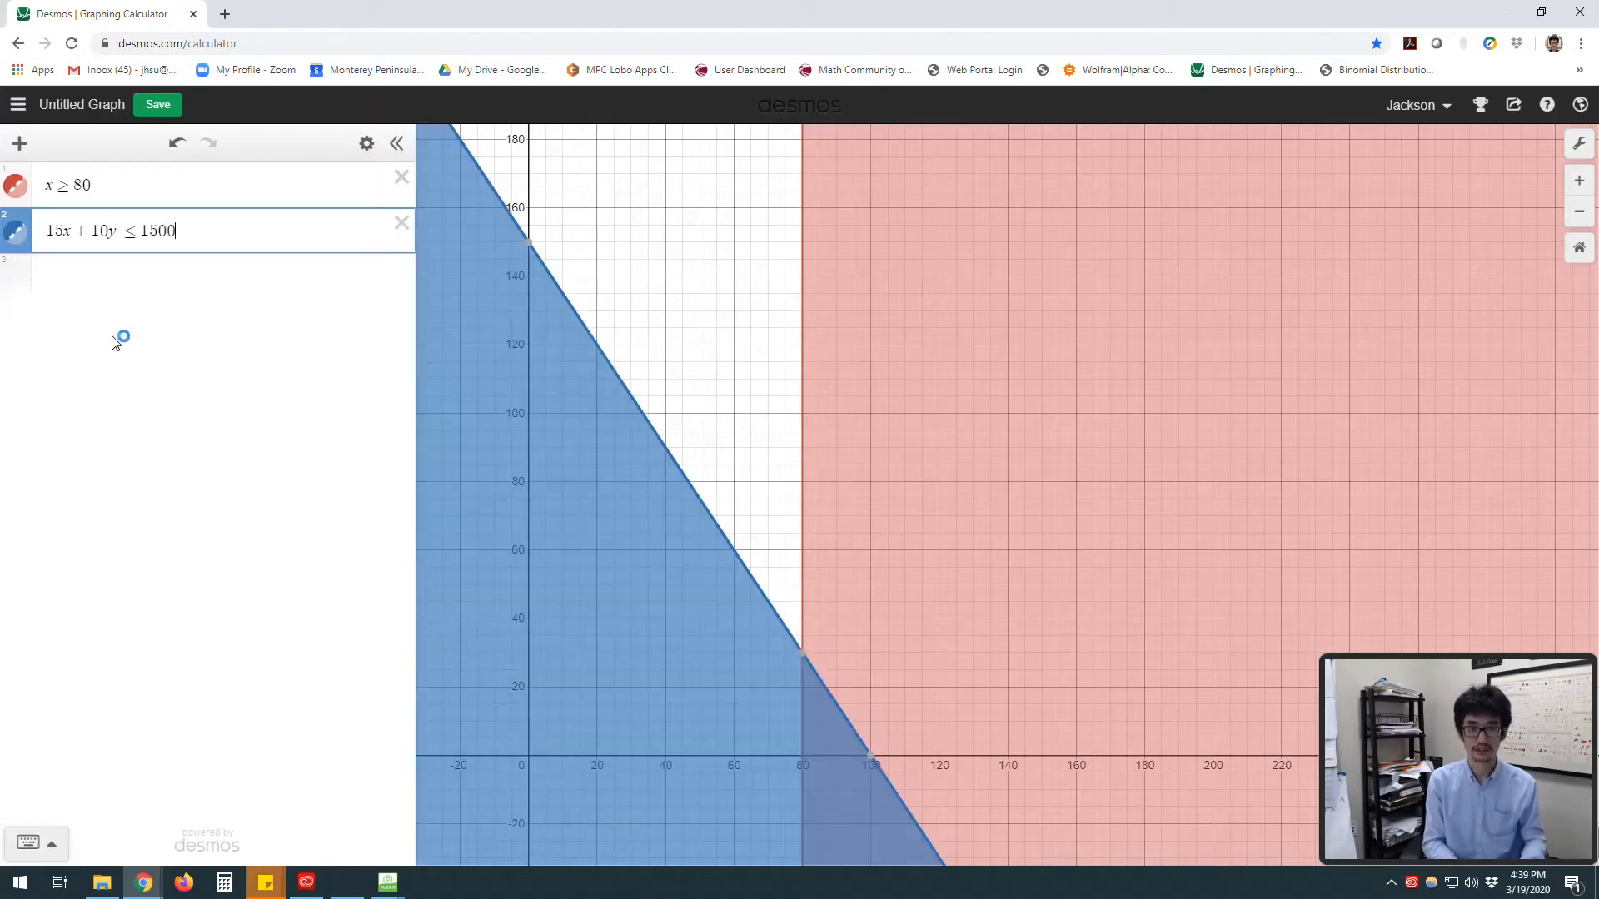
# Step: Change the second expression's sign so it reads 15x + 10y ≥ 1500
pyautogui.press('Left')
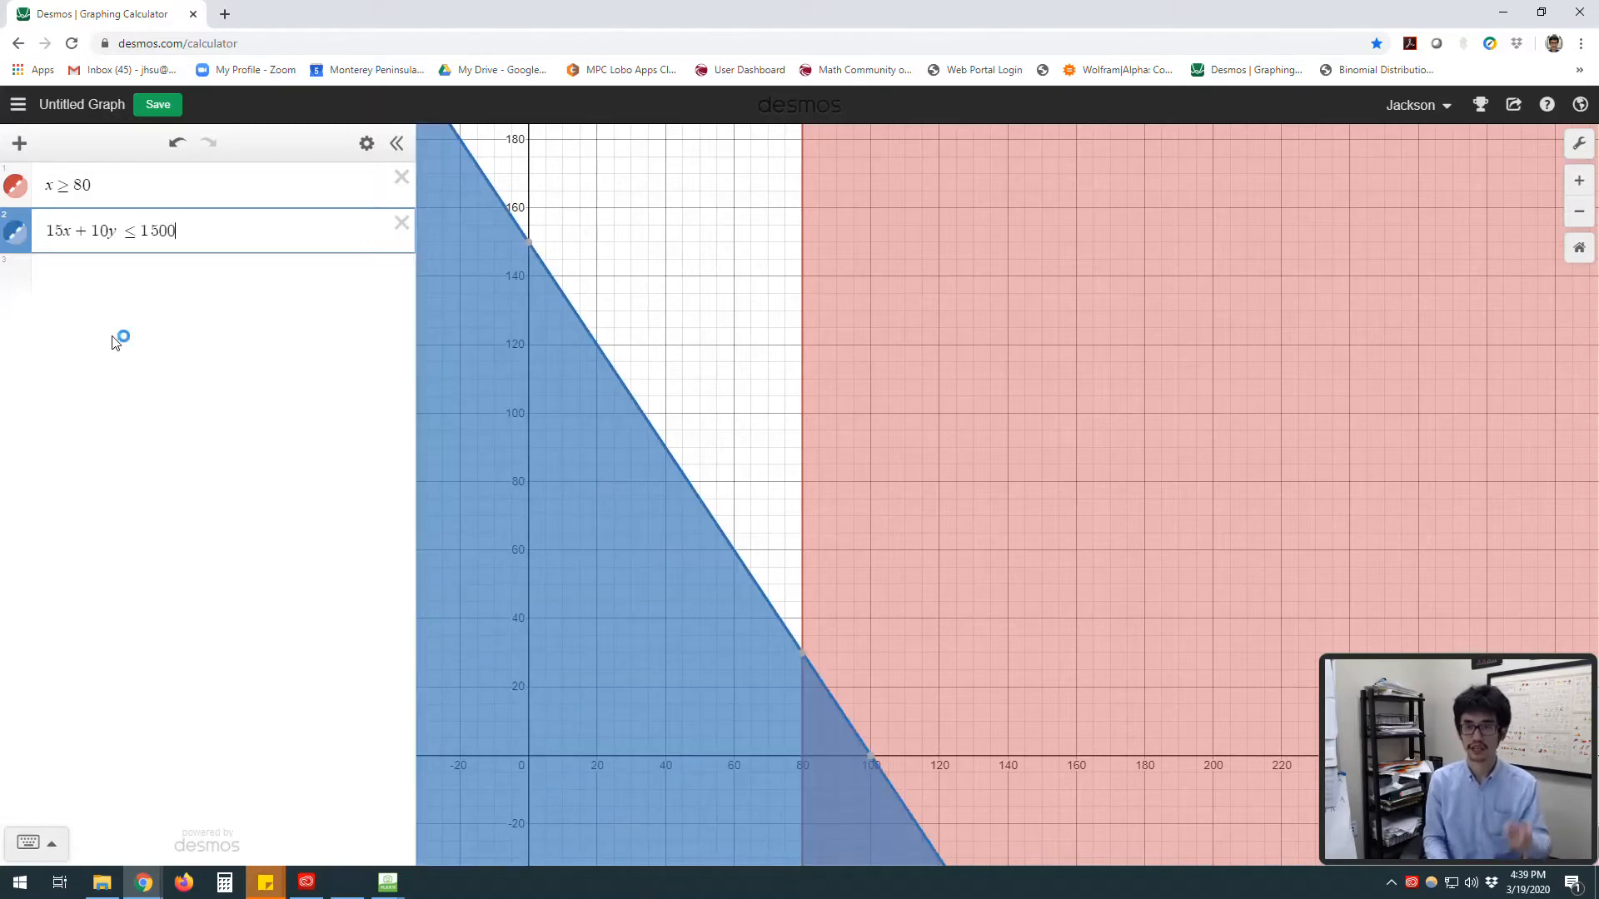
pyautogui.press('Left')
pyautogui.press('Left')
pyautogui.press('Left')
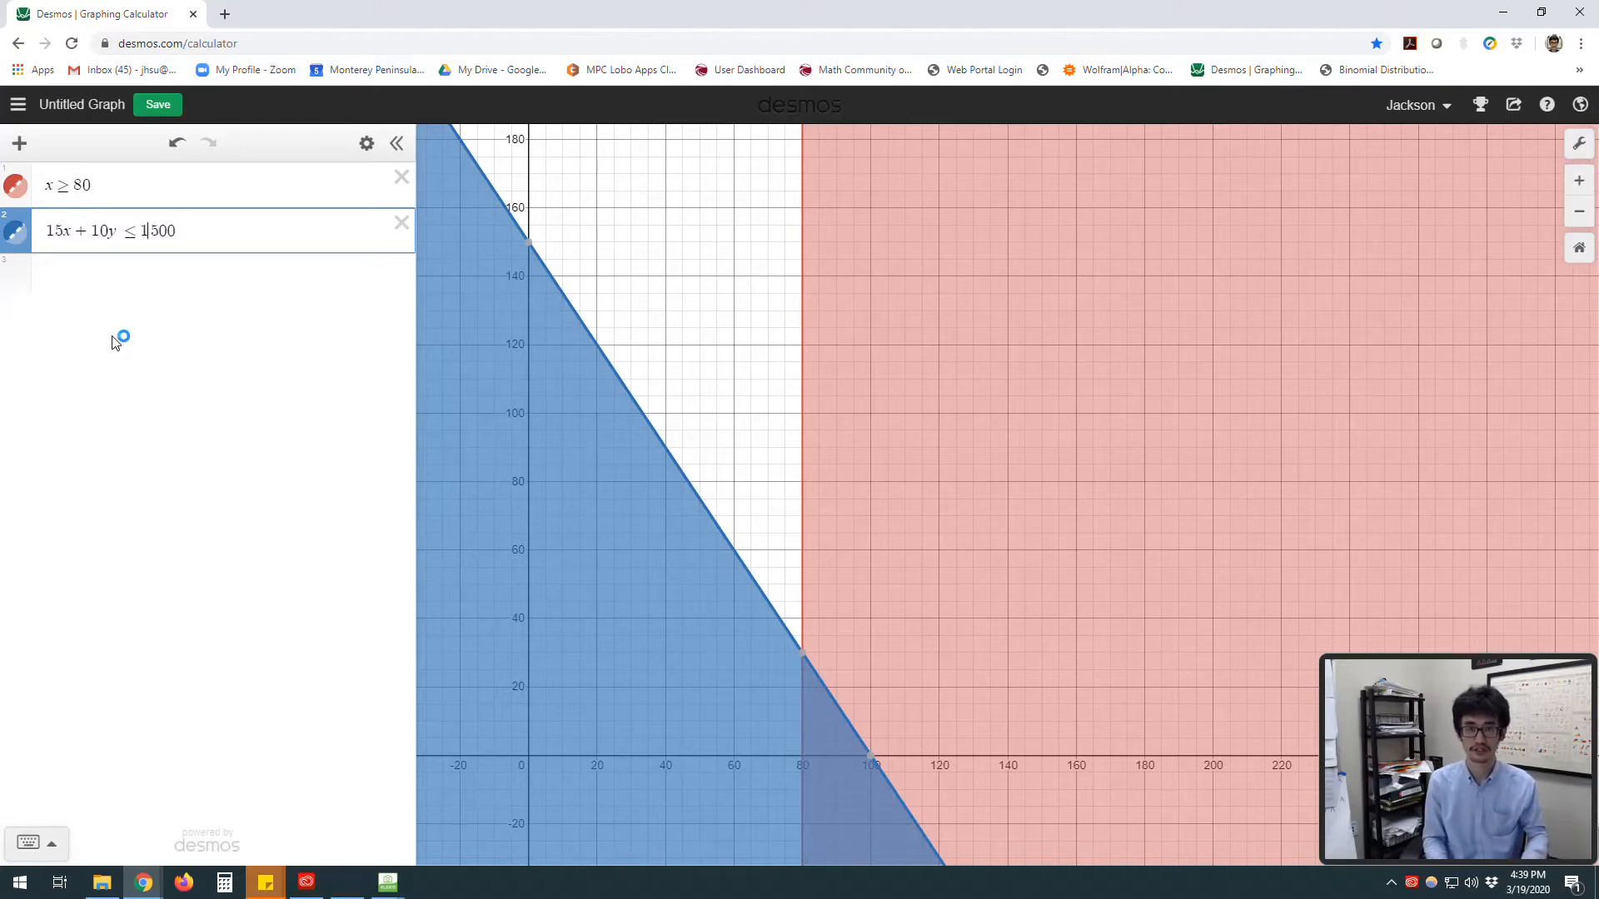
pyautogui.press('BackSpace')
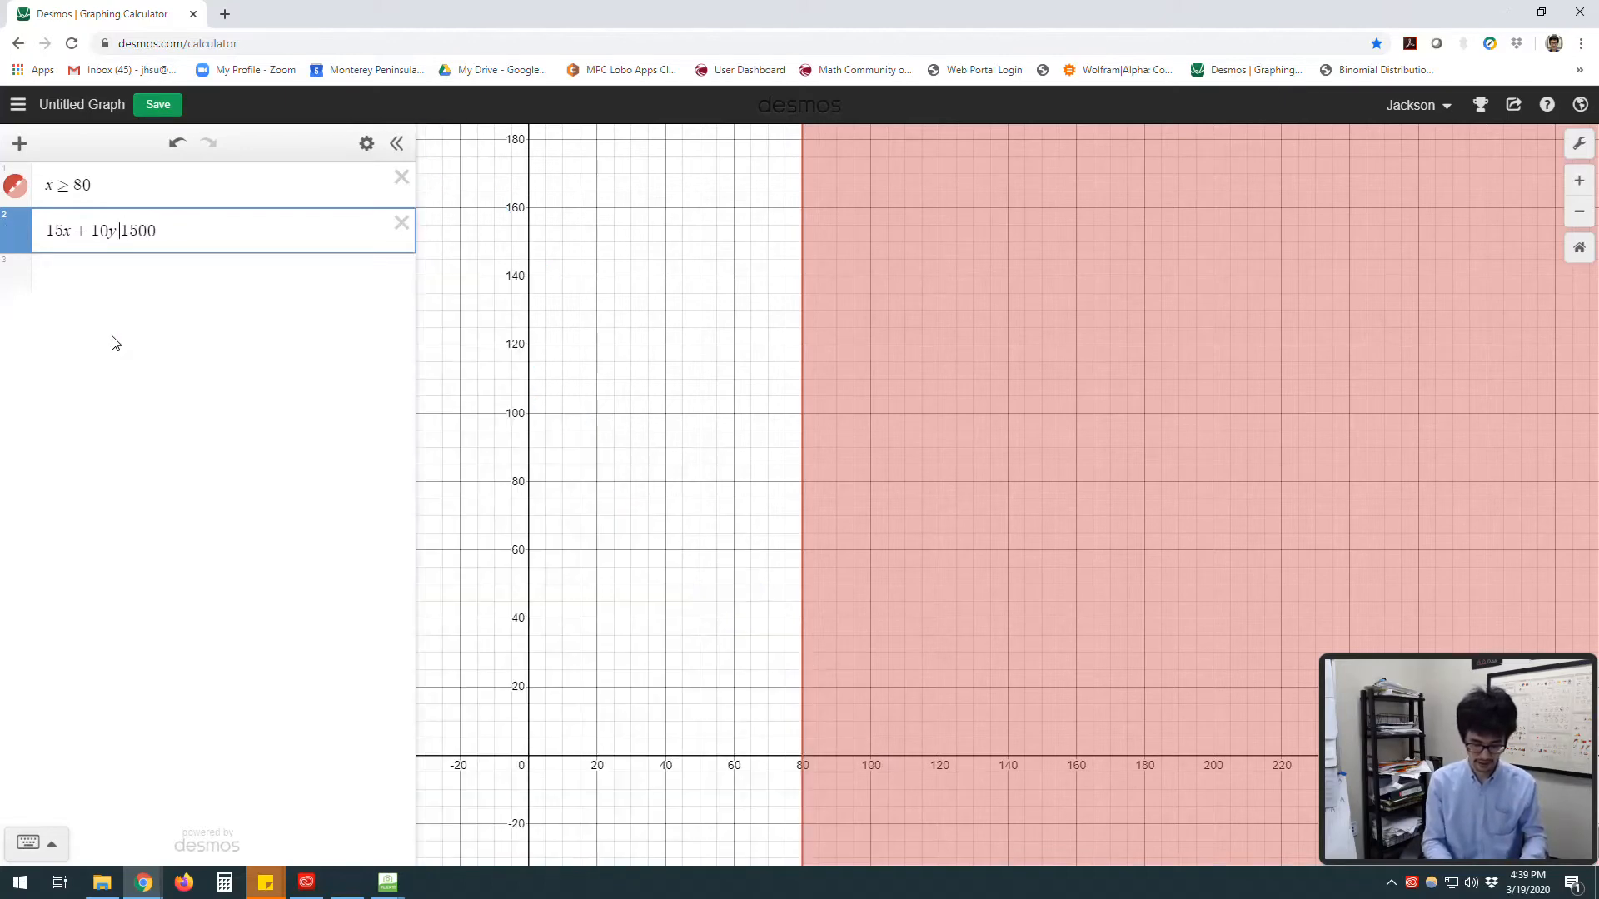
pyautogui.write('>=')
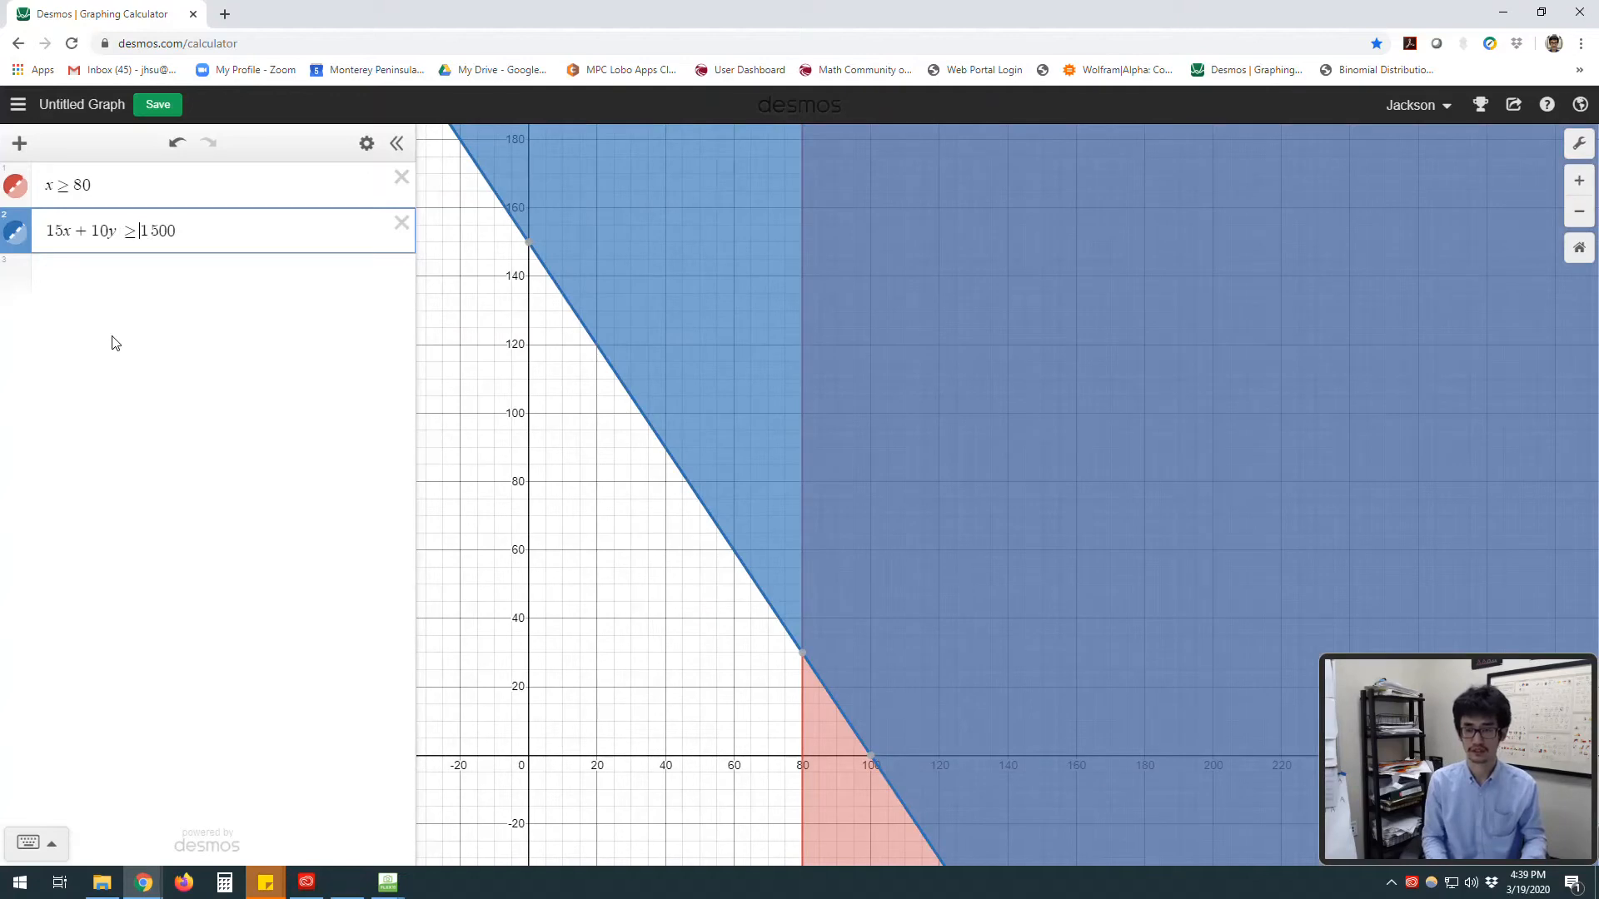
# Step: Add the inequality 10x + 12y ≥ 1320 as the third expression
pyautogui.moveTo(622, 635)
pyautogui.mouseDown()
pyautogui.moveTo(592, 642)
pyautogui.moveTo(528, 607)
pyautogui.mouseUp()
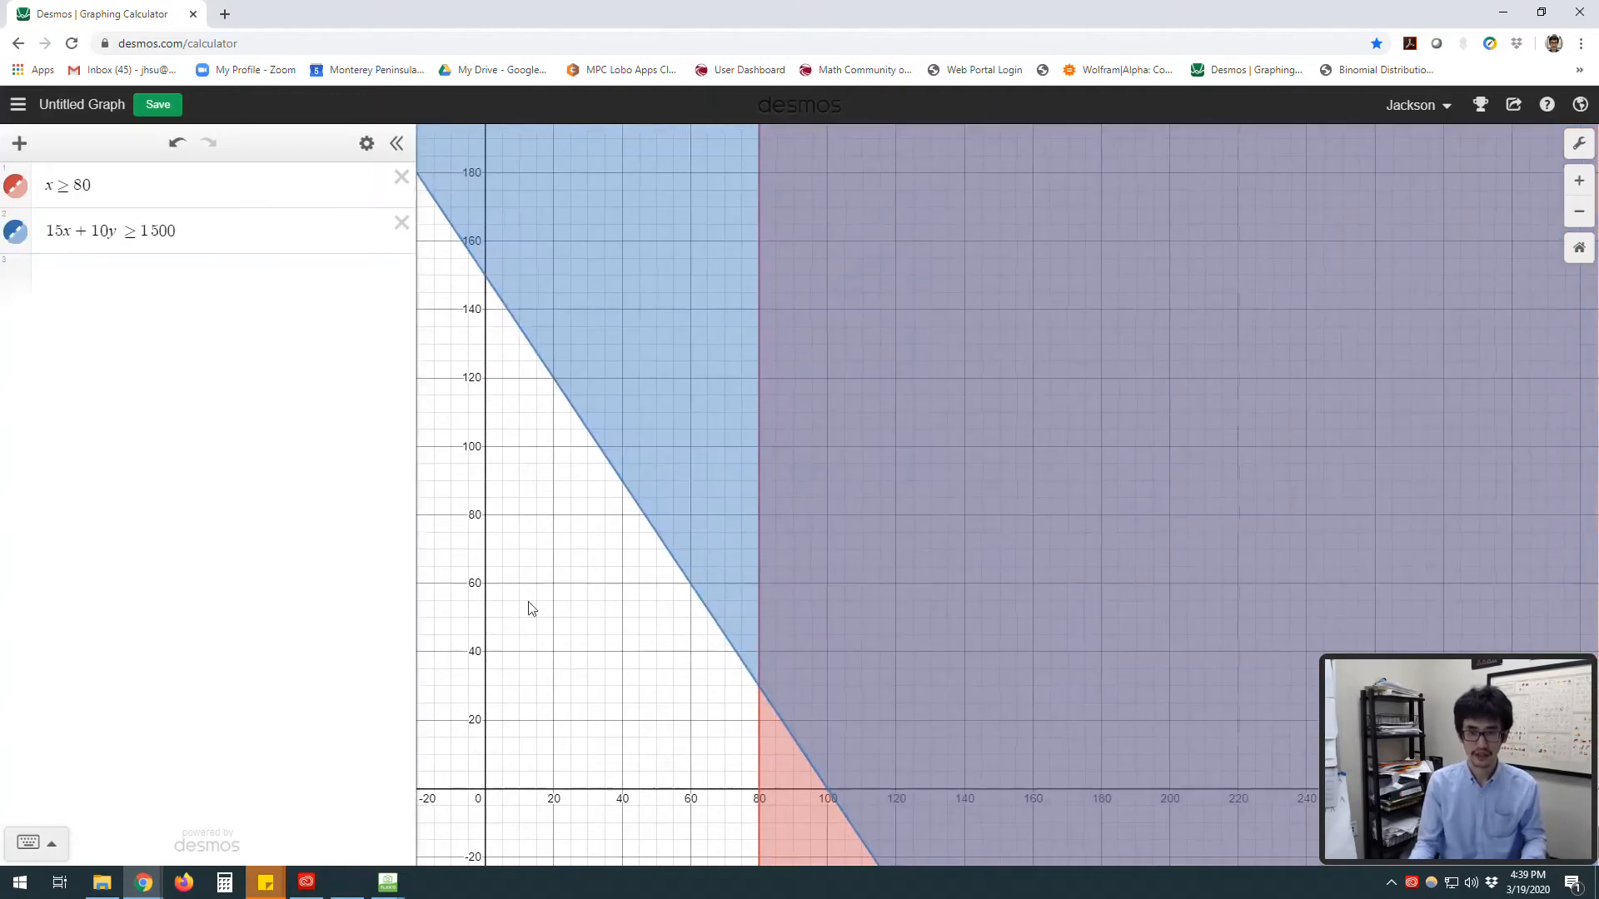
pyautogui.click(214, 233)
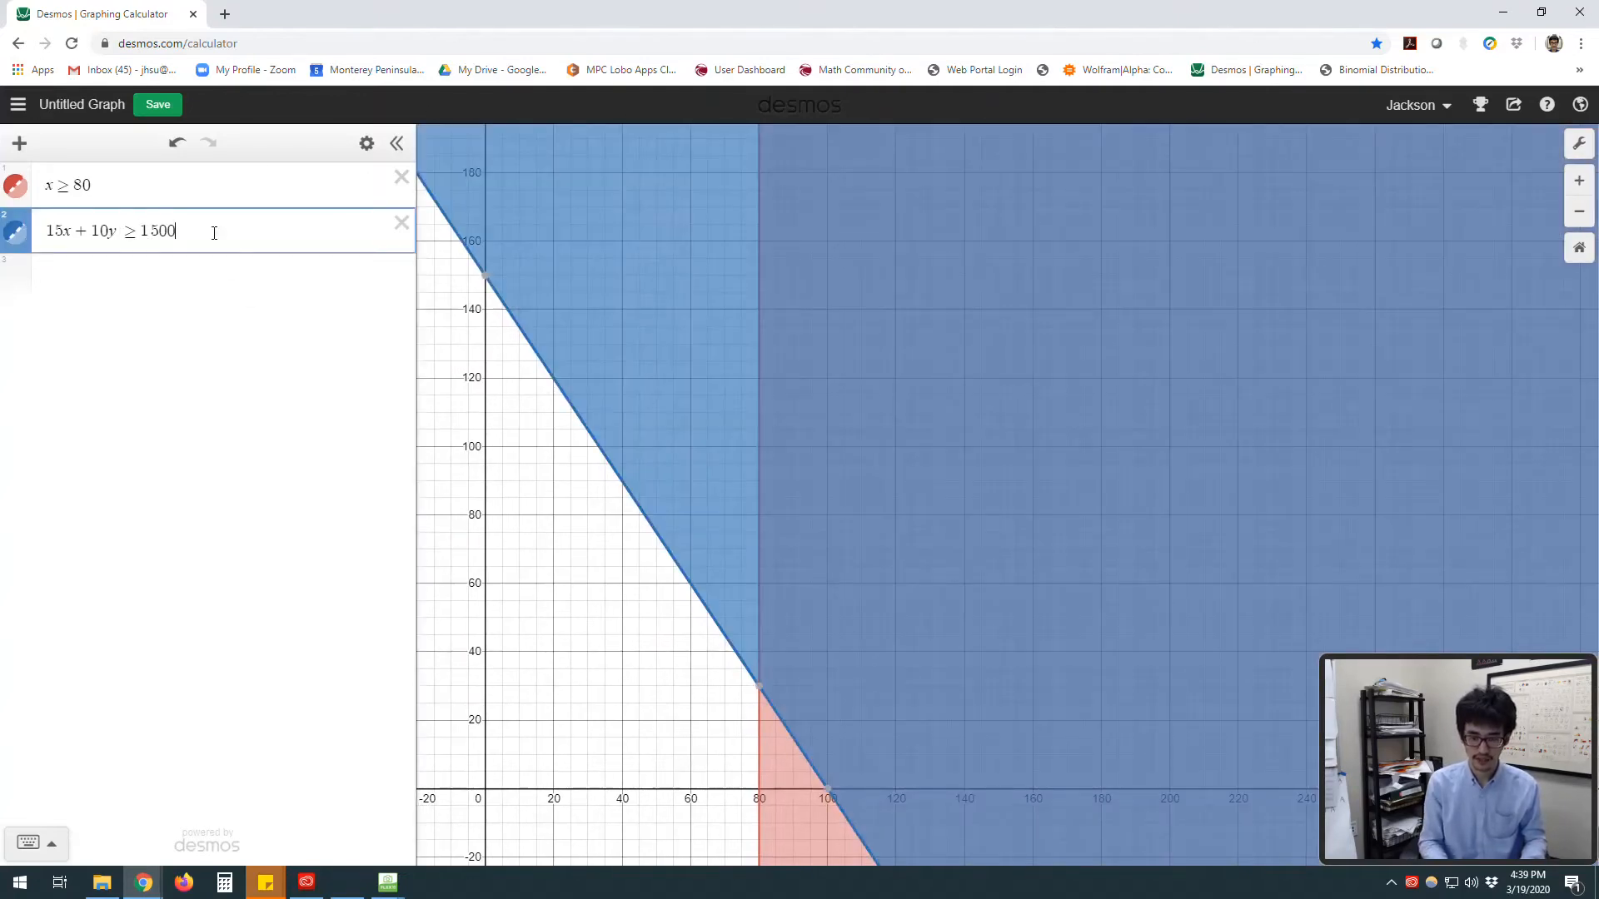
pyautogui.press('Return')
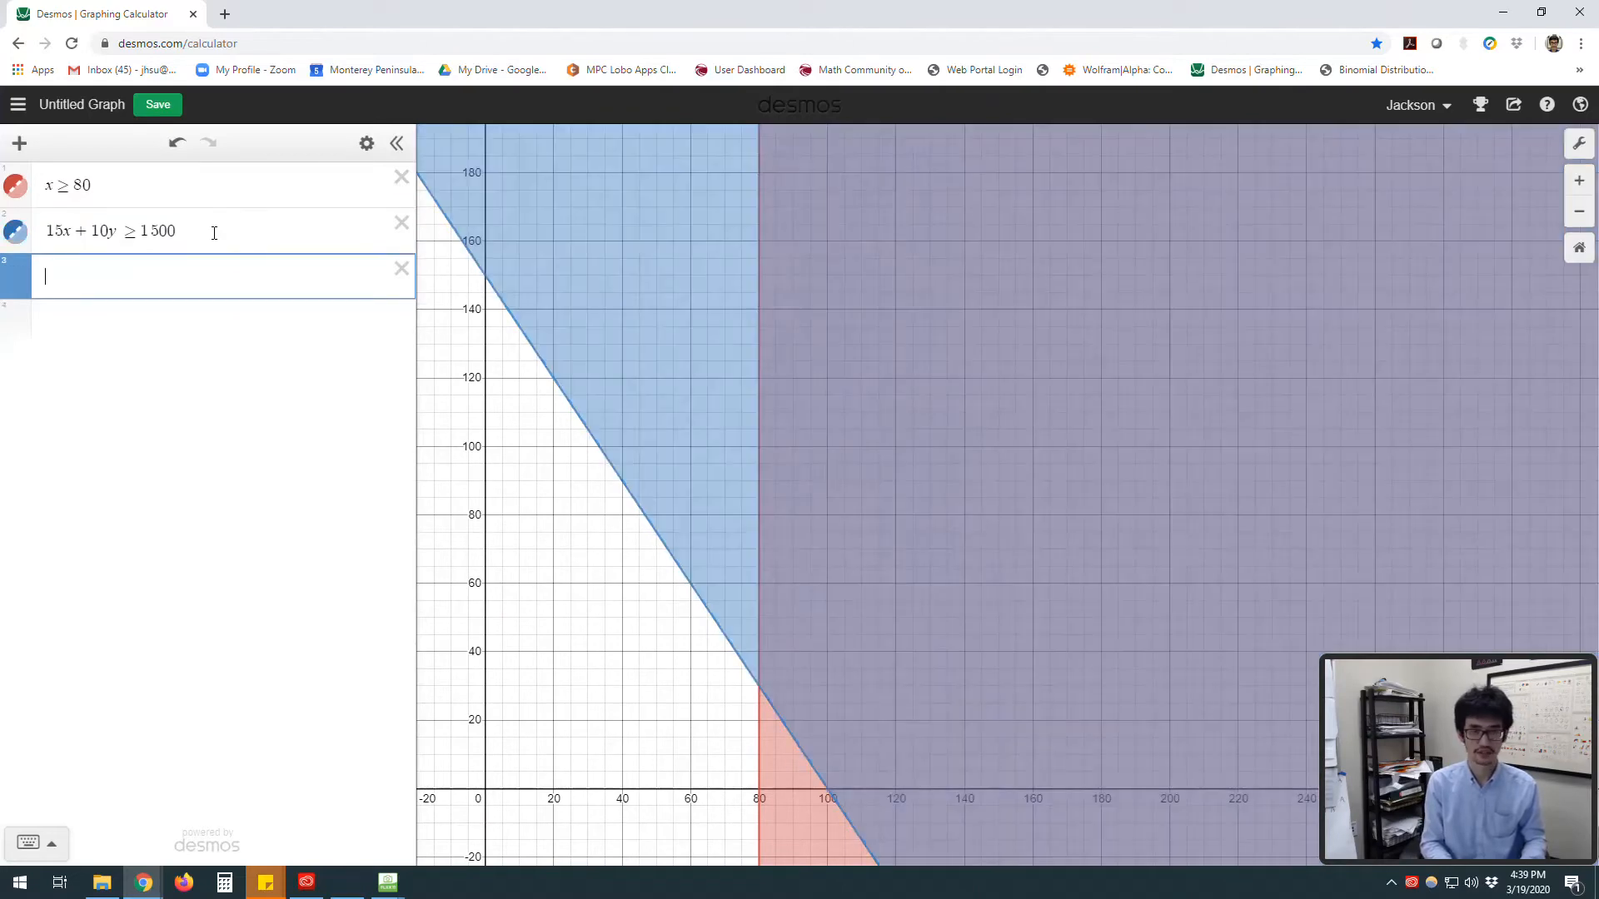
pyautogui.write('10x+12y')
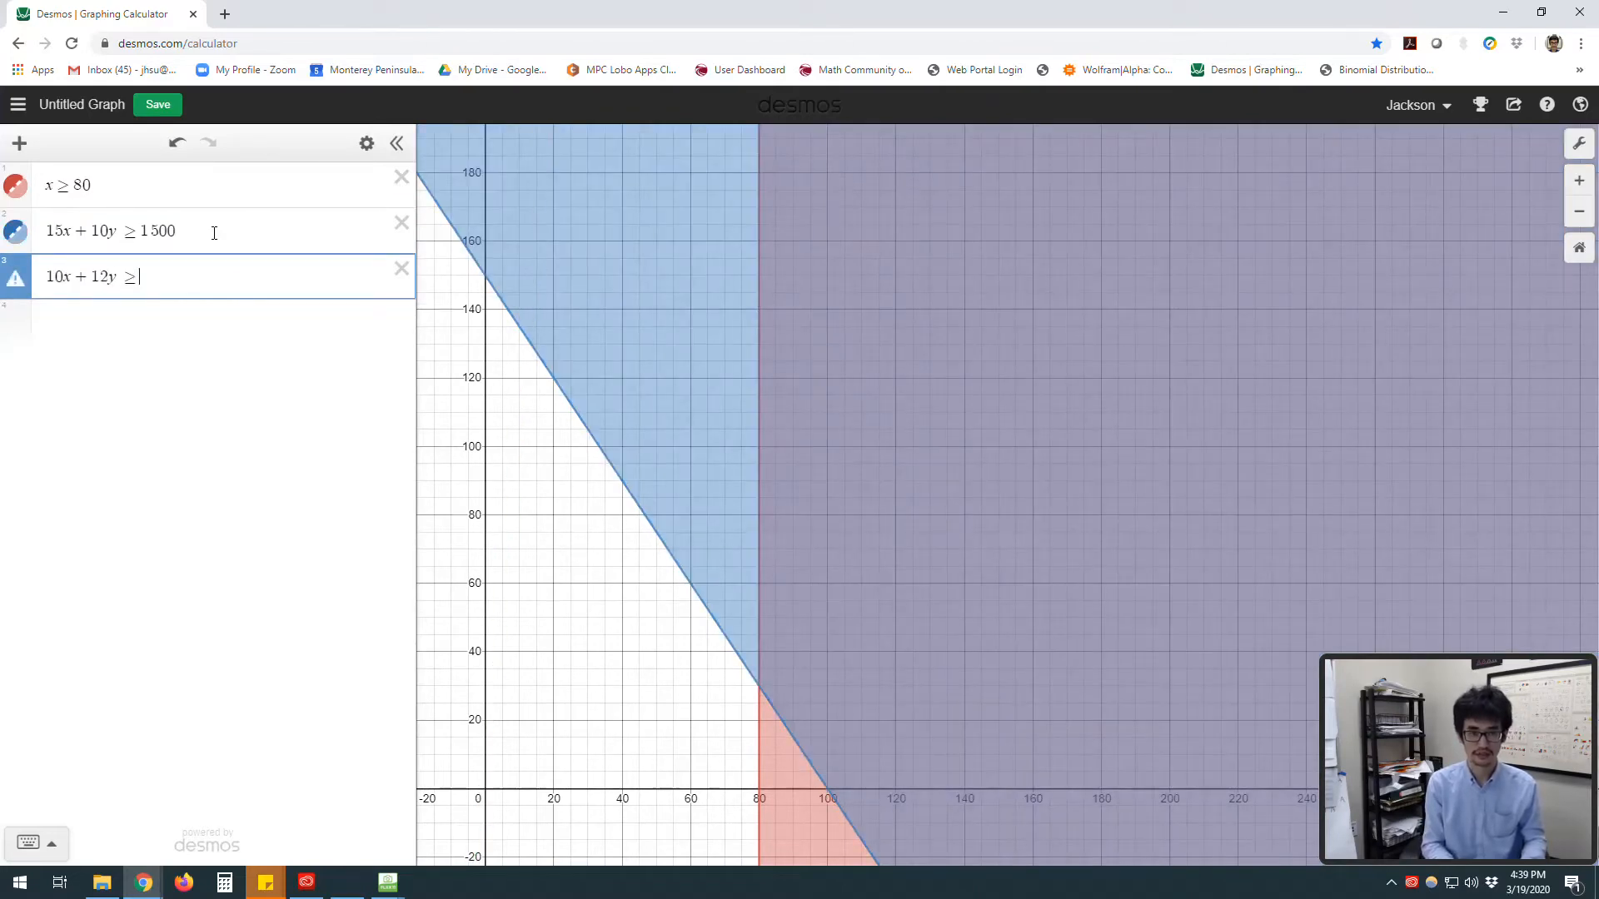
pyautogui.write('>=1320')
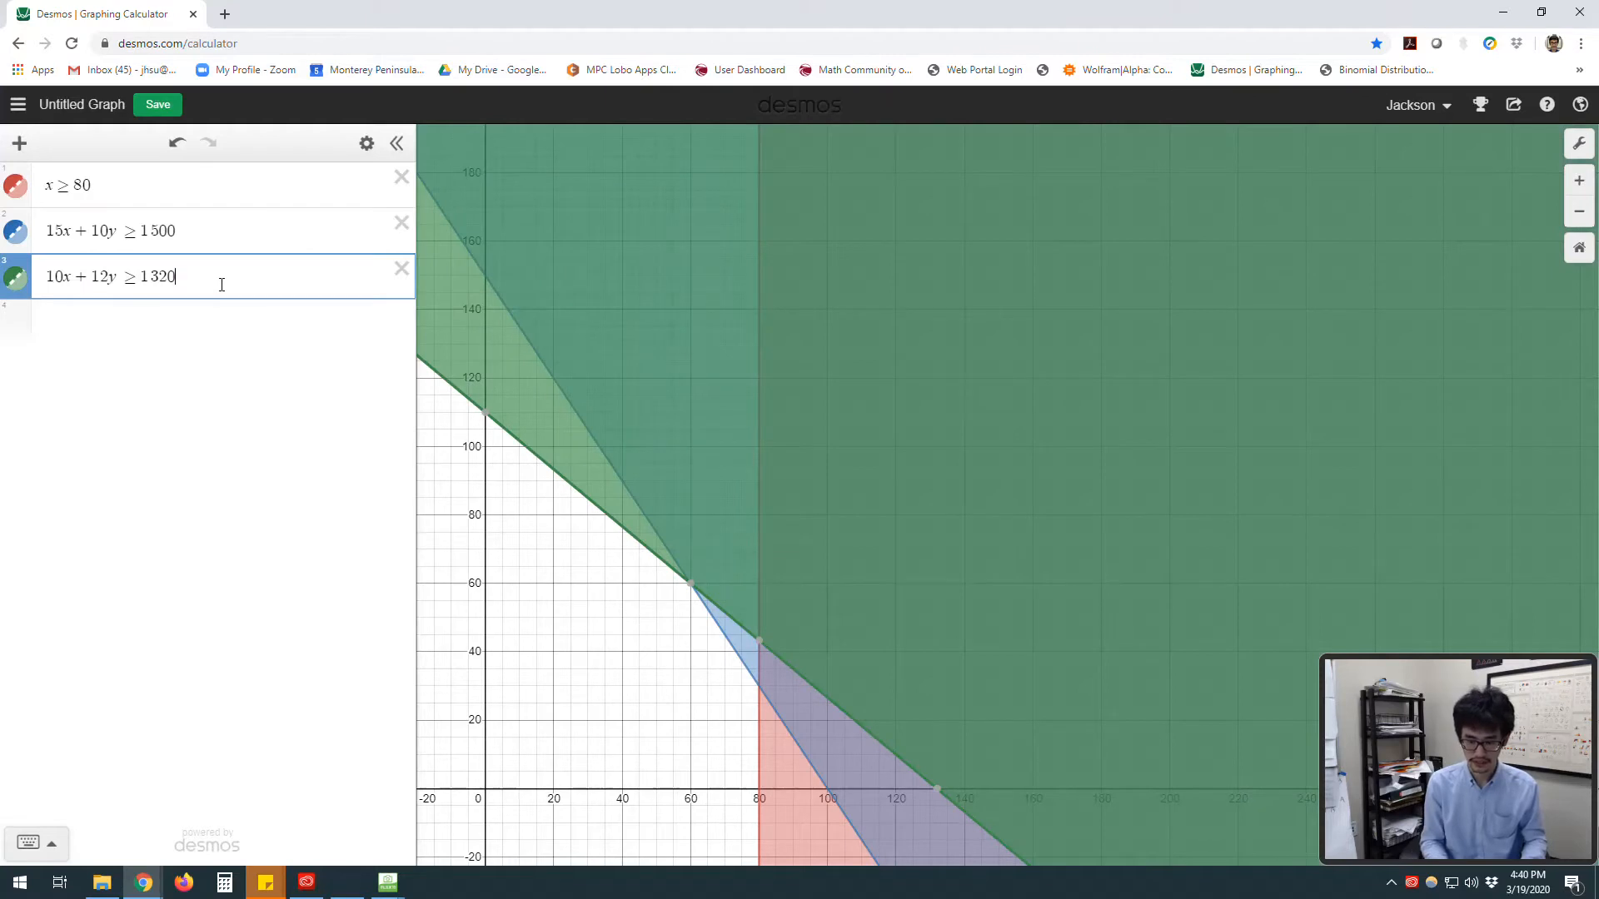
# Step: Add a fourth expression x ≤ 80
pyautogui.press('Return')
pyautogui.write('x<=0')
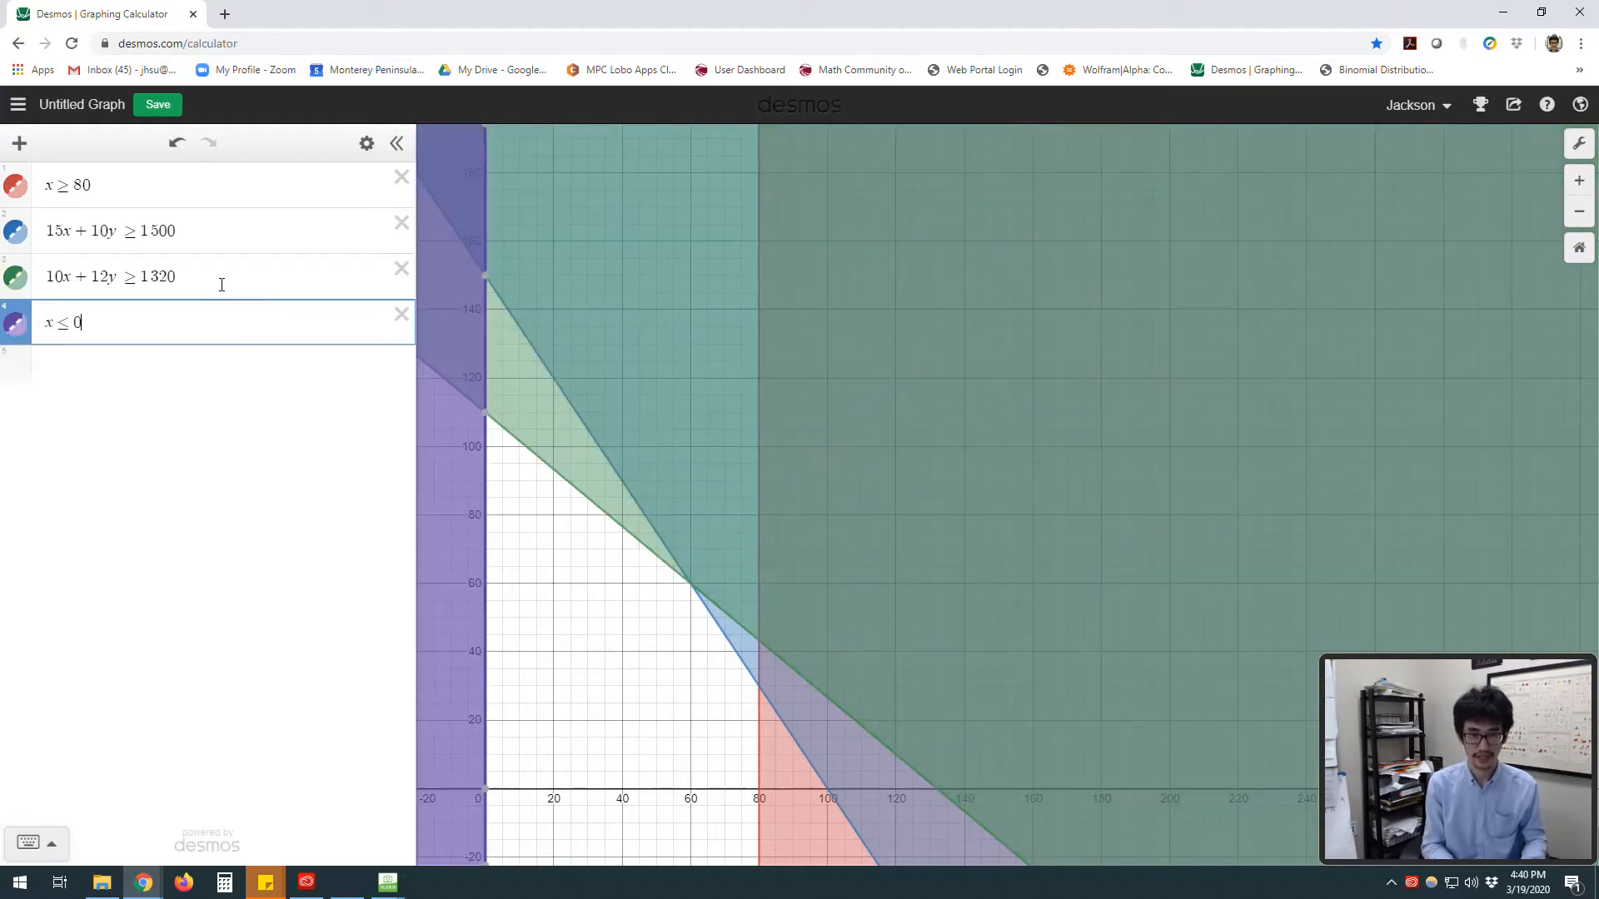
pyautogui.press('BackSpace')
pyautogui.write('80')
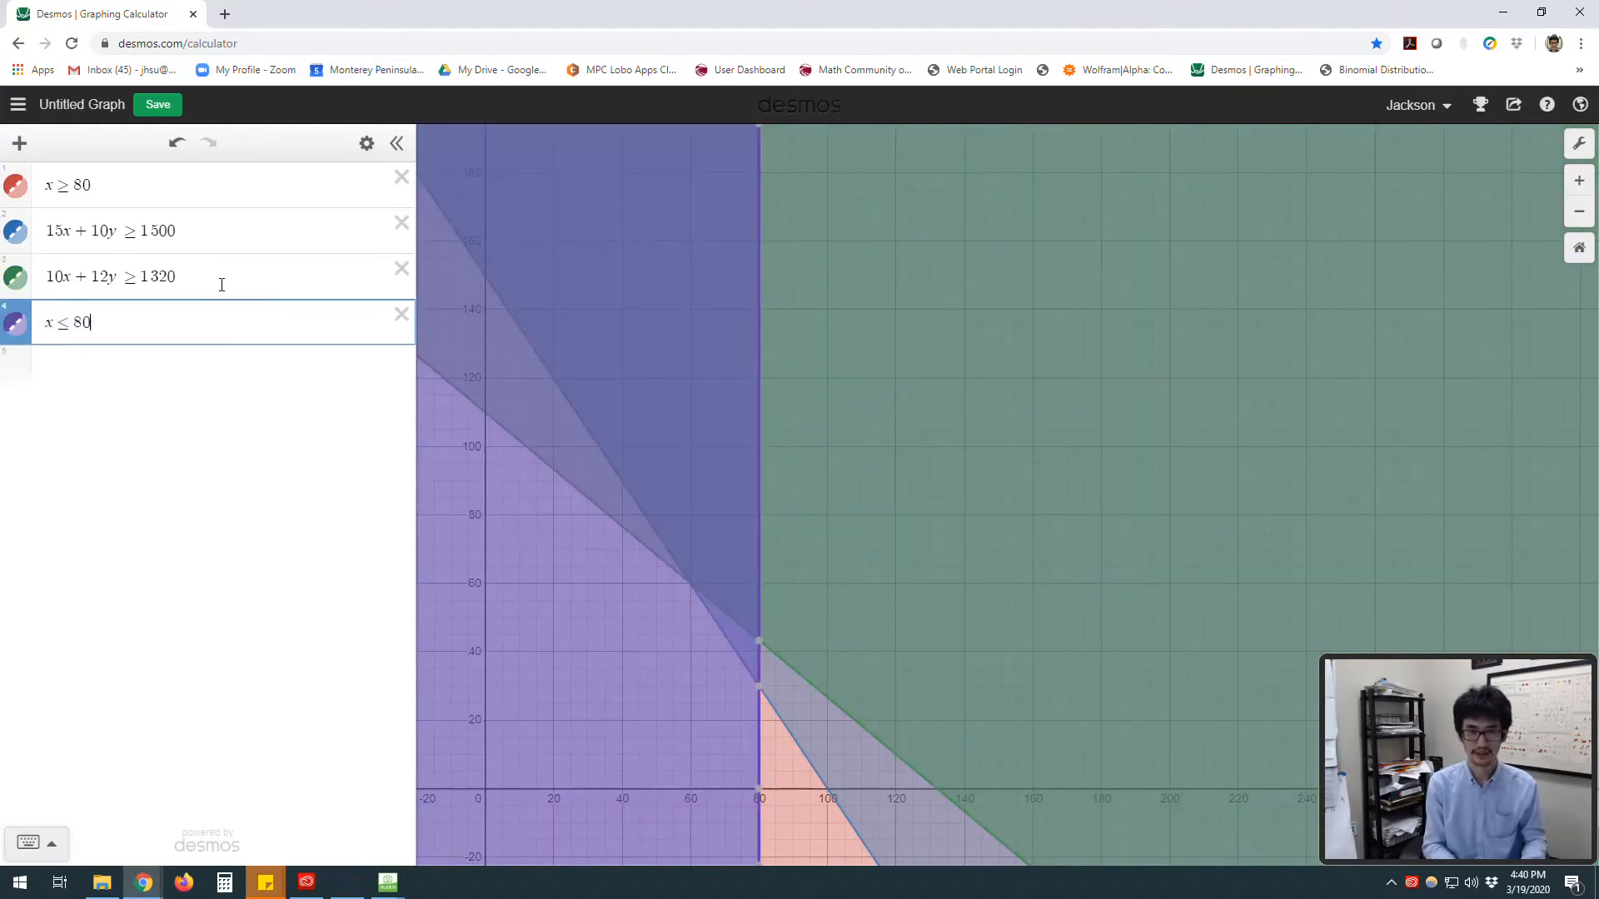
# Step: Clear the fourth expression and enter x ≤ 0 instead
pyautogui.press('BackSpace')
pyautogui.press('BackSpace')
pyautogui.press('BackSpace')
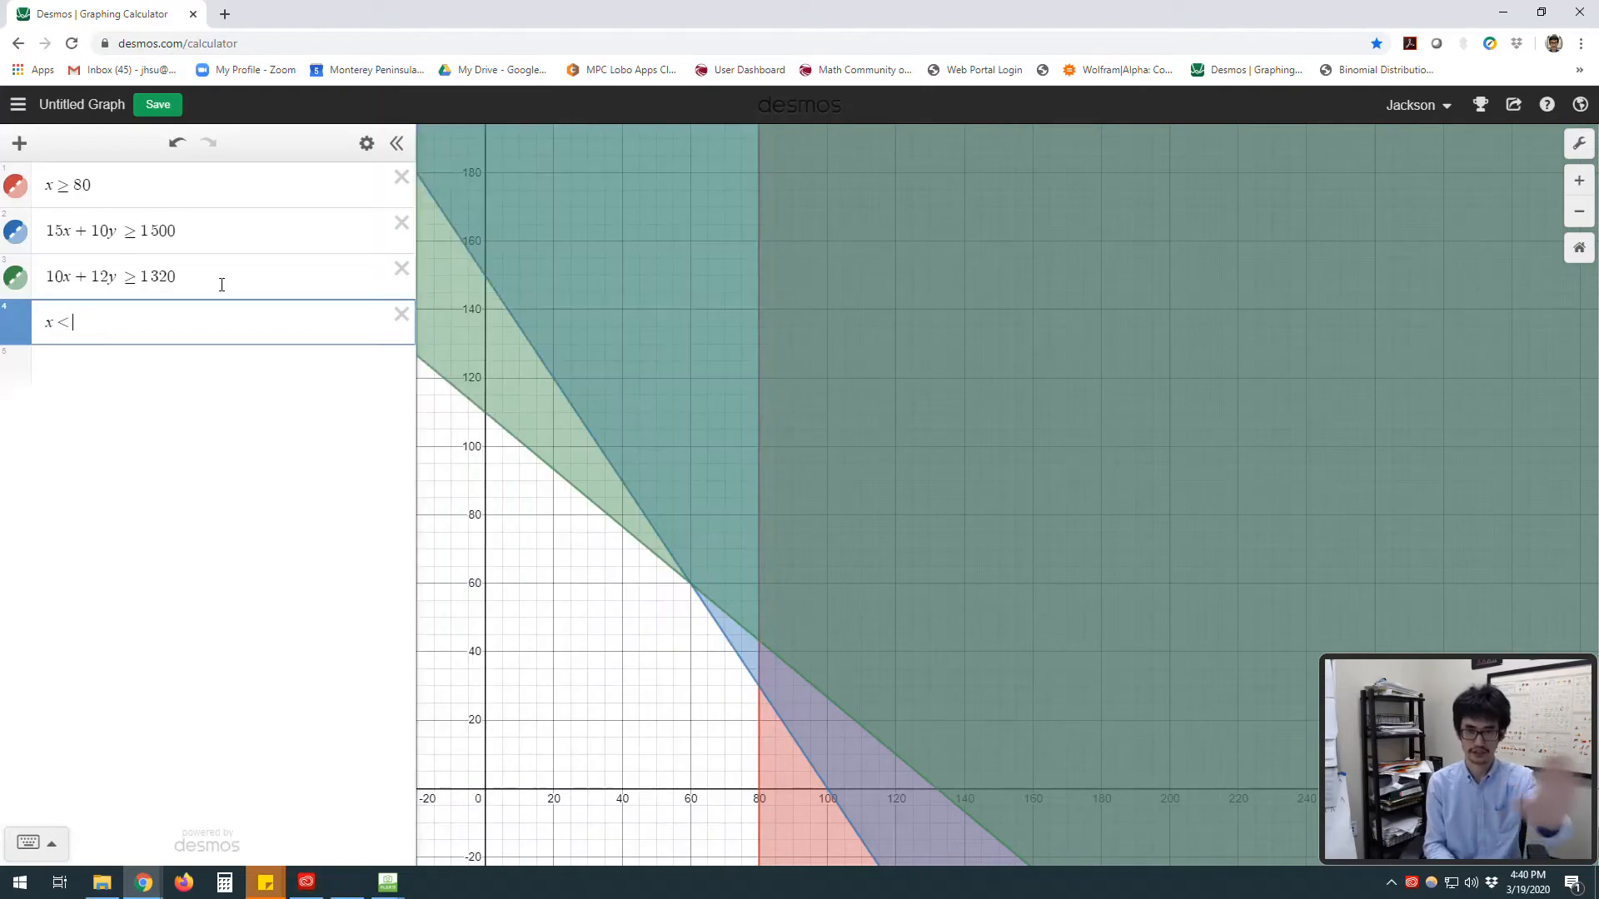
pyautogui.press('BackSpace')
pyautogui.press('BackSpace')
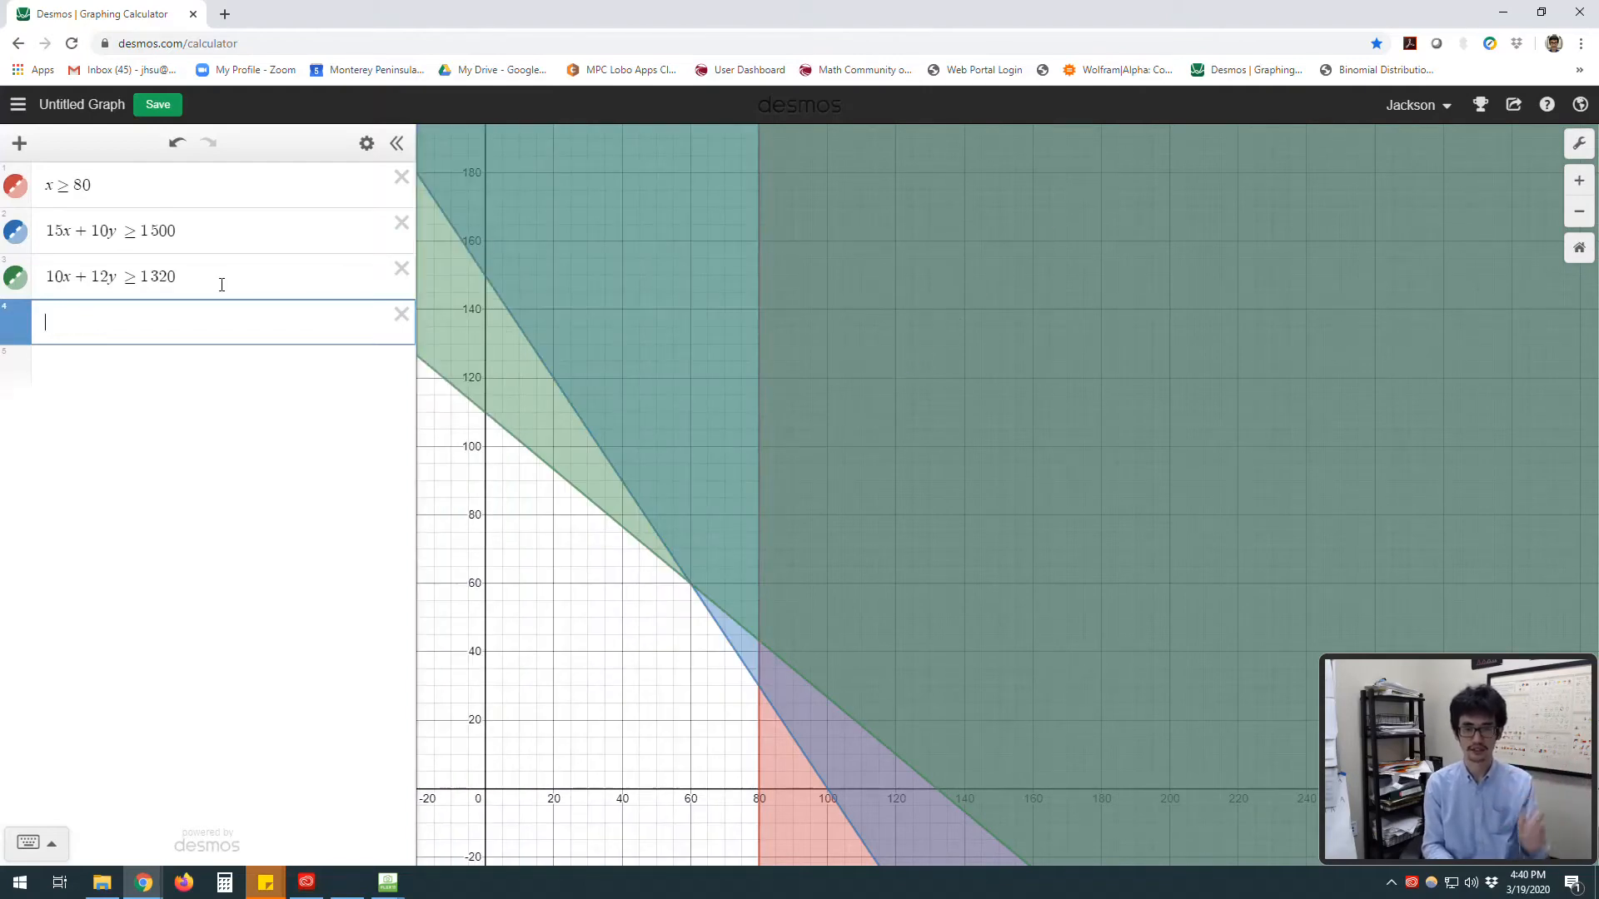
pyautogui.write('x<=')
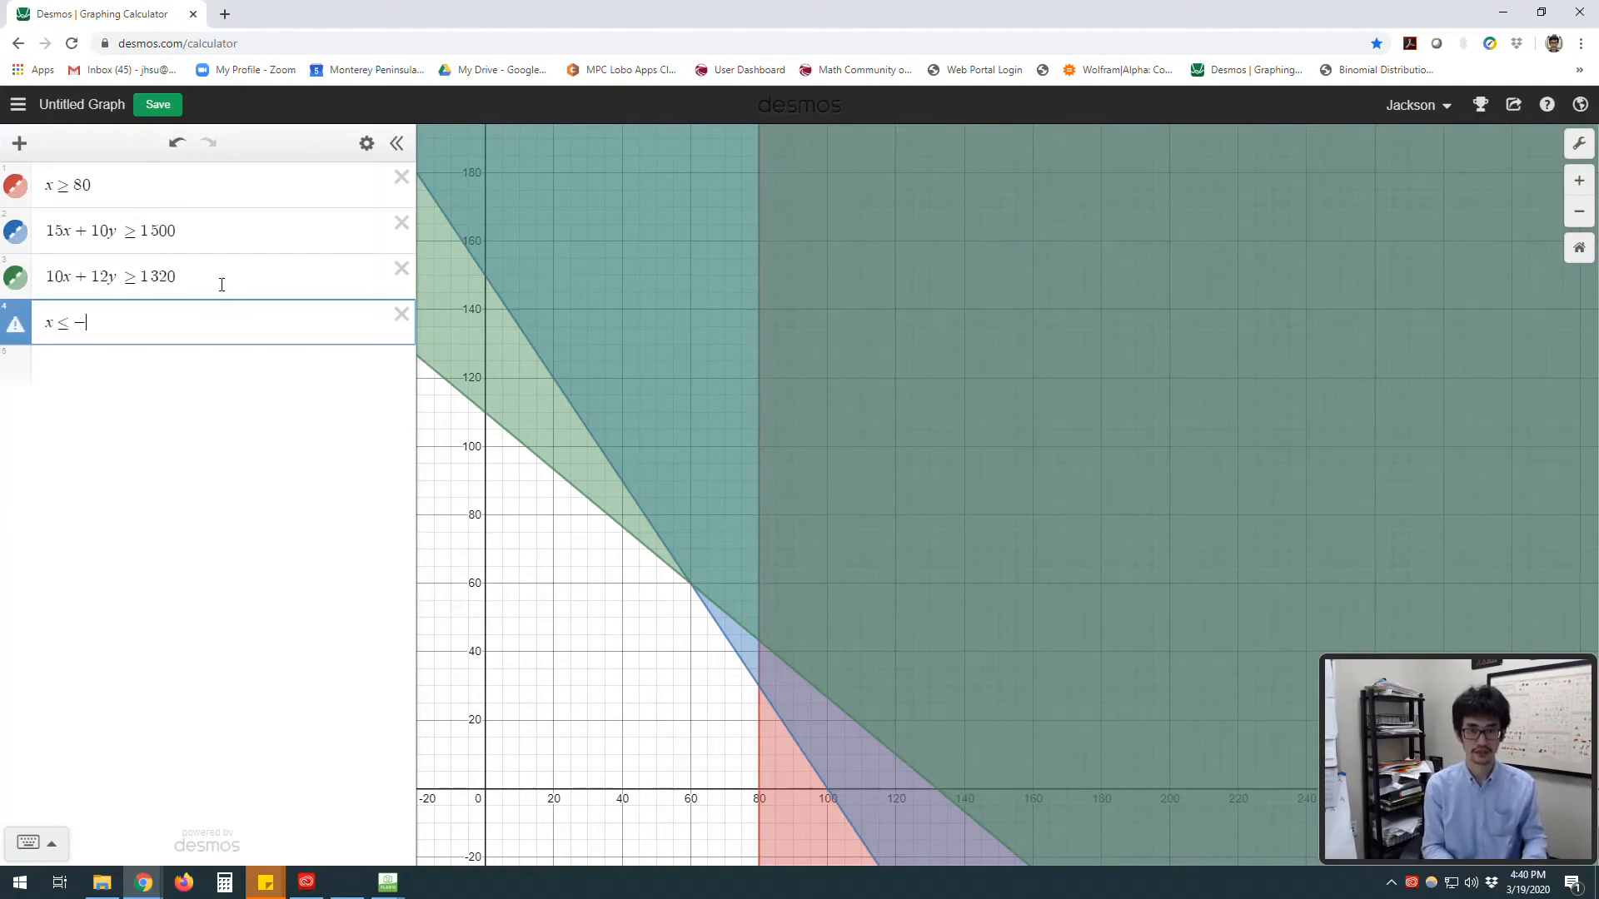
pyautogui.write('0')
# Step: Add a fifth expression y ≤ 0
pyautogui.press('Return')
pyautogui.write('x>=0')
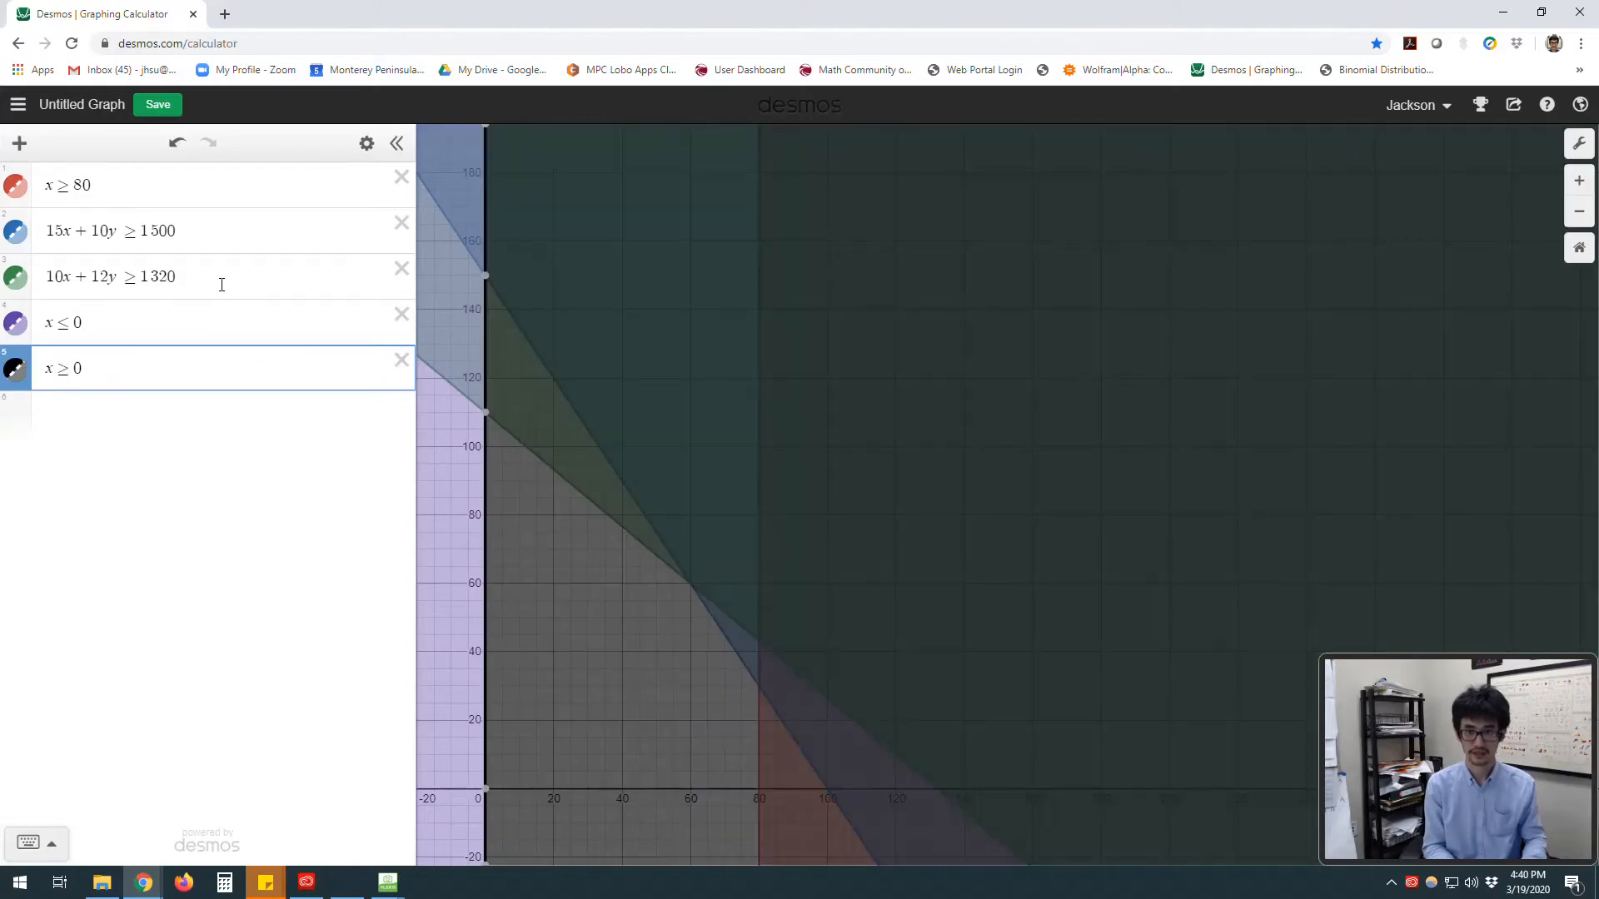
pyautogui.press('BackSpace')
pyautogui.press('BackSpace')
pyautogui.press('BackSpace')
pyautogui.press('BackSpace')
pyautogui.write('y')
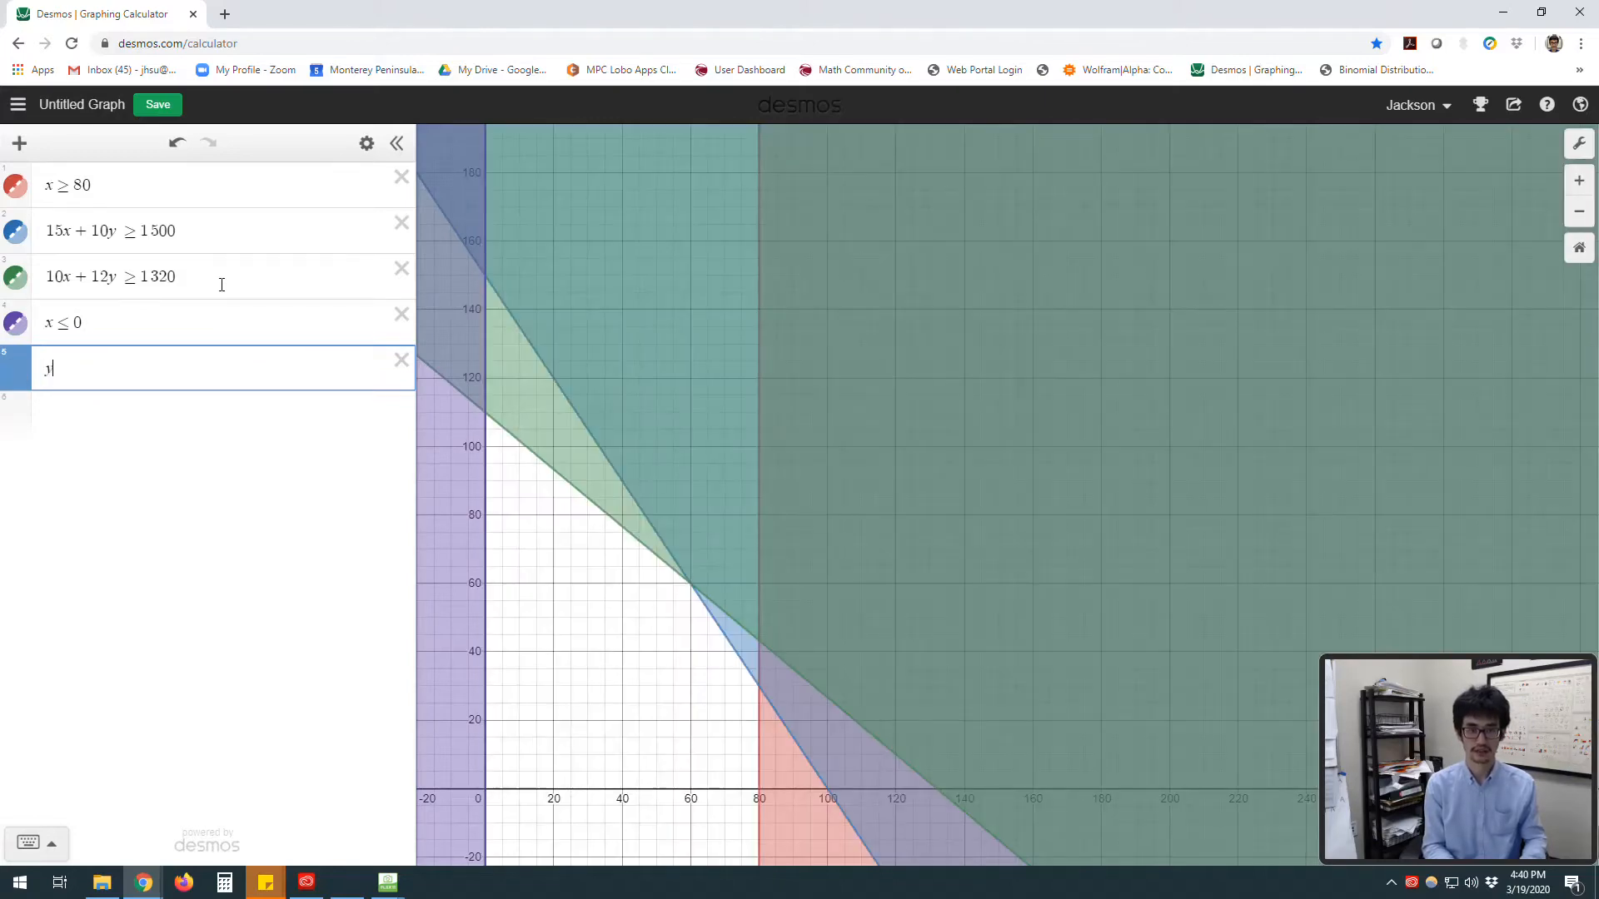
pyautogui.write('<=')
pyautogui.write('0')
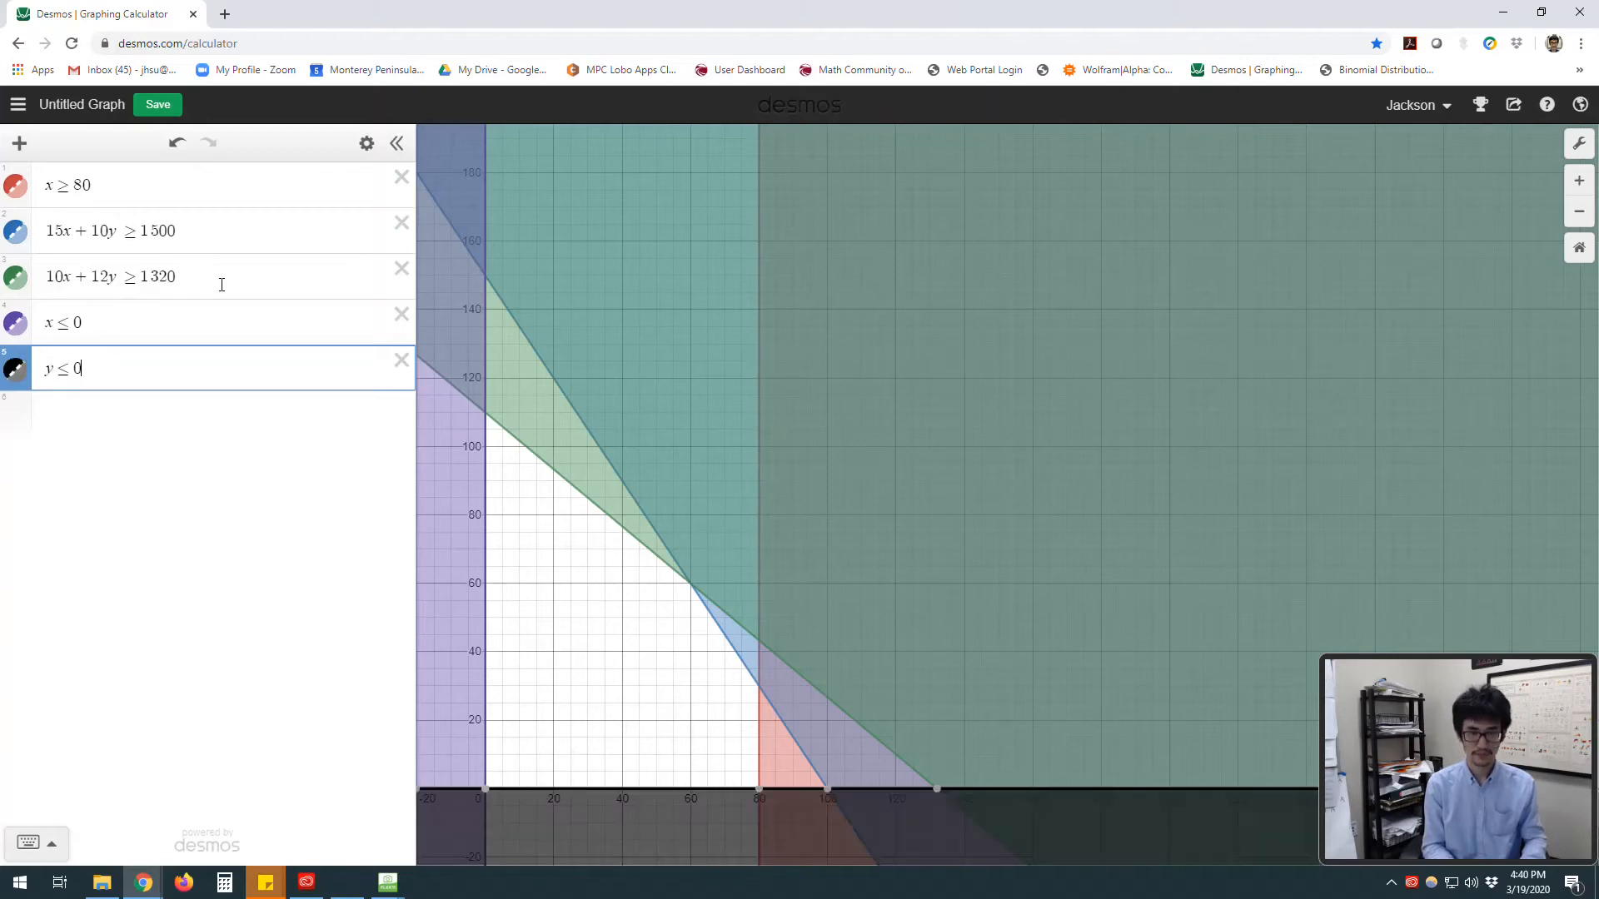
# Step: Turn off the minor gridlines in the graph settings
pyautogui.moveTo(611, 772); pyautogui.dragTo(664, 634)
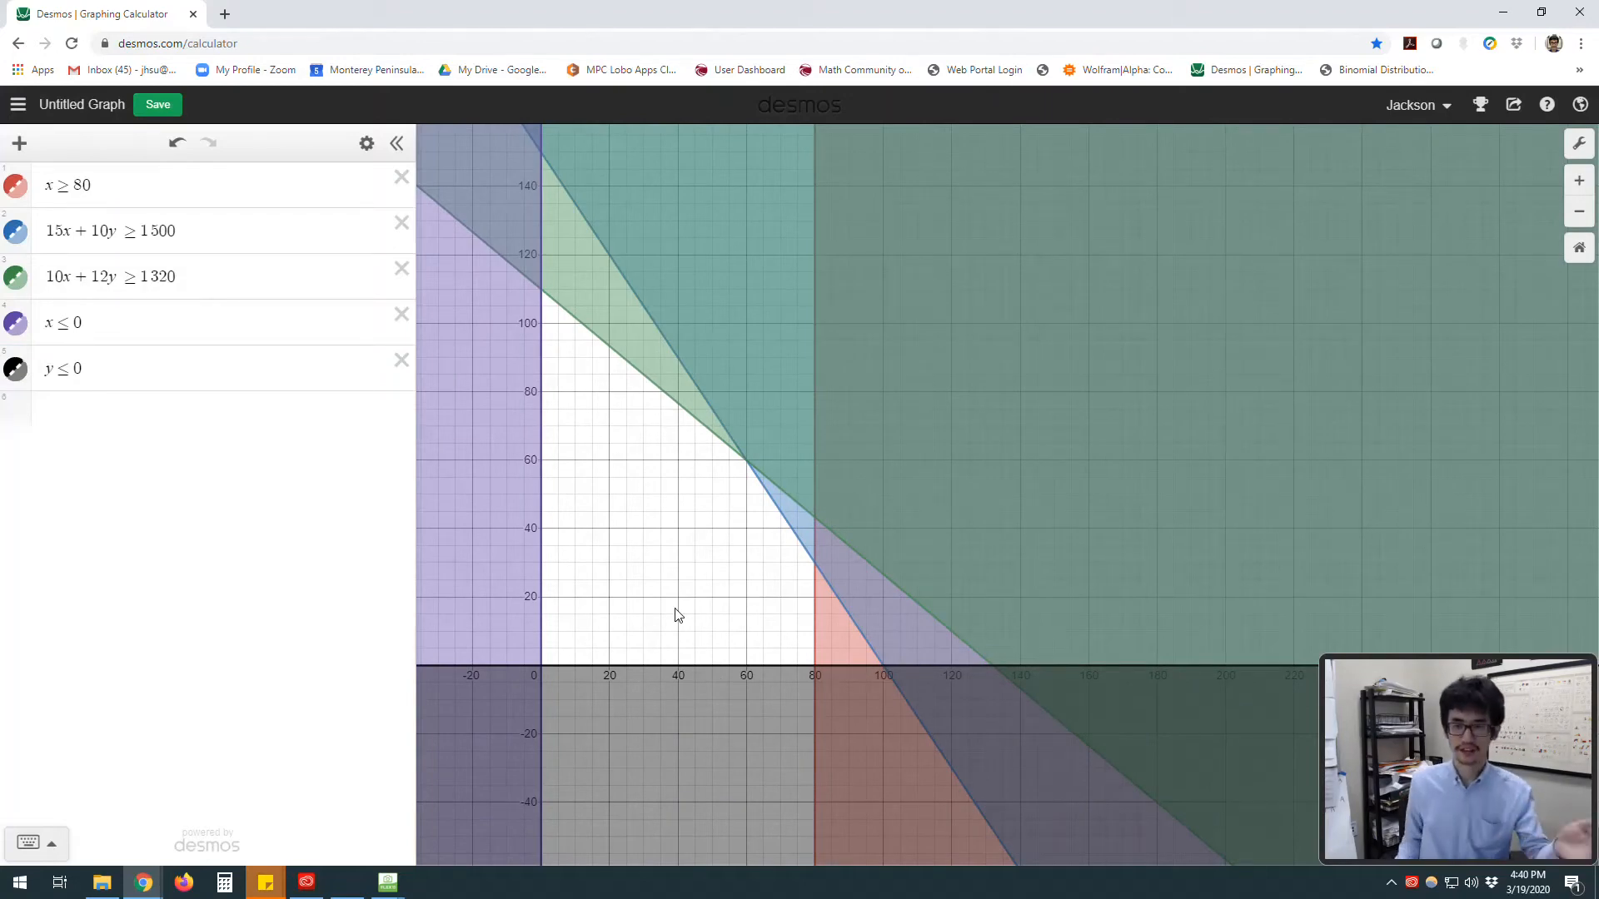
pyautogui.moveTo(741, 592); pyautogui.dragTo(716, 652)
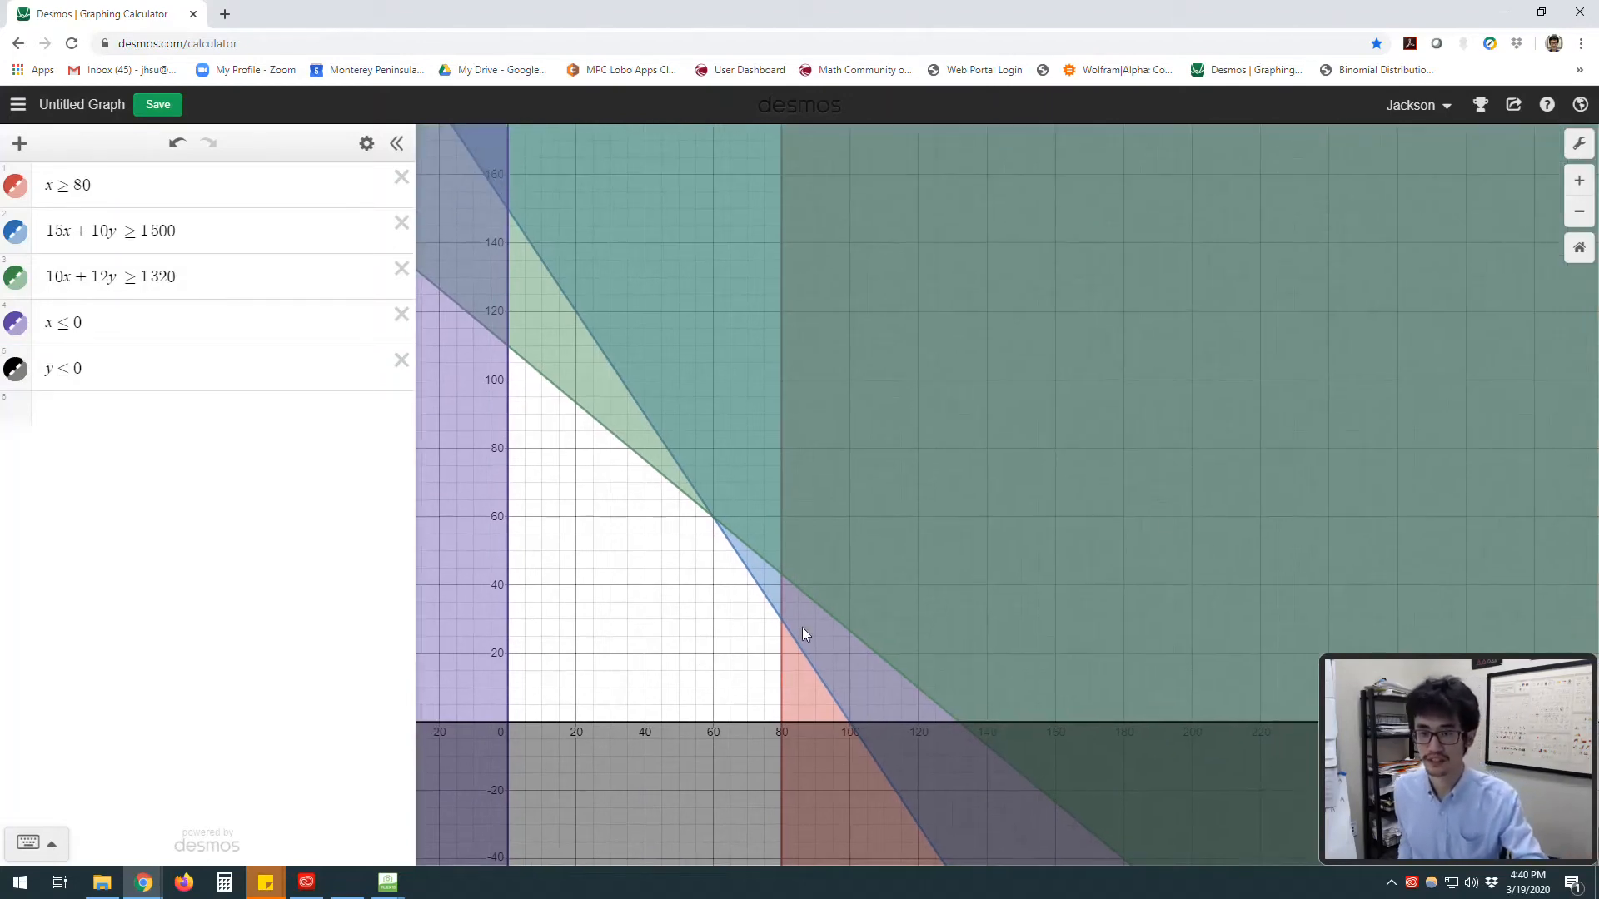
pyautogui.click(1555, 150)
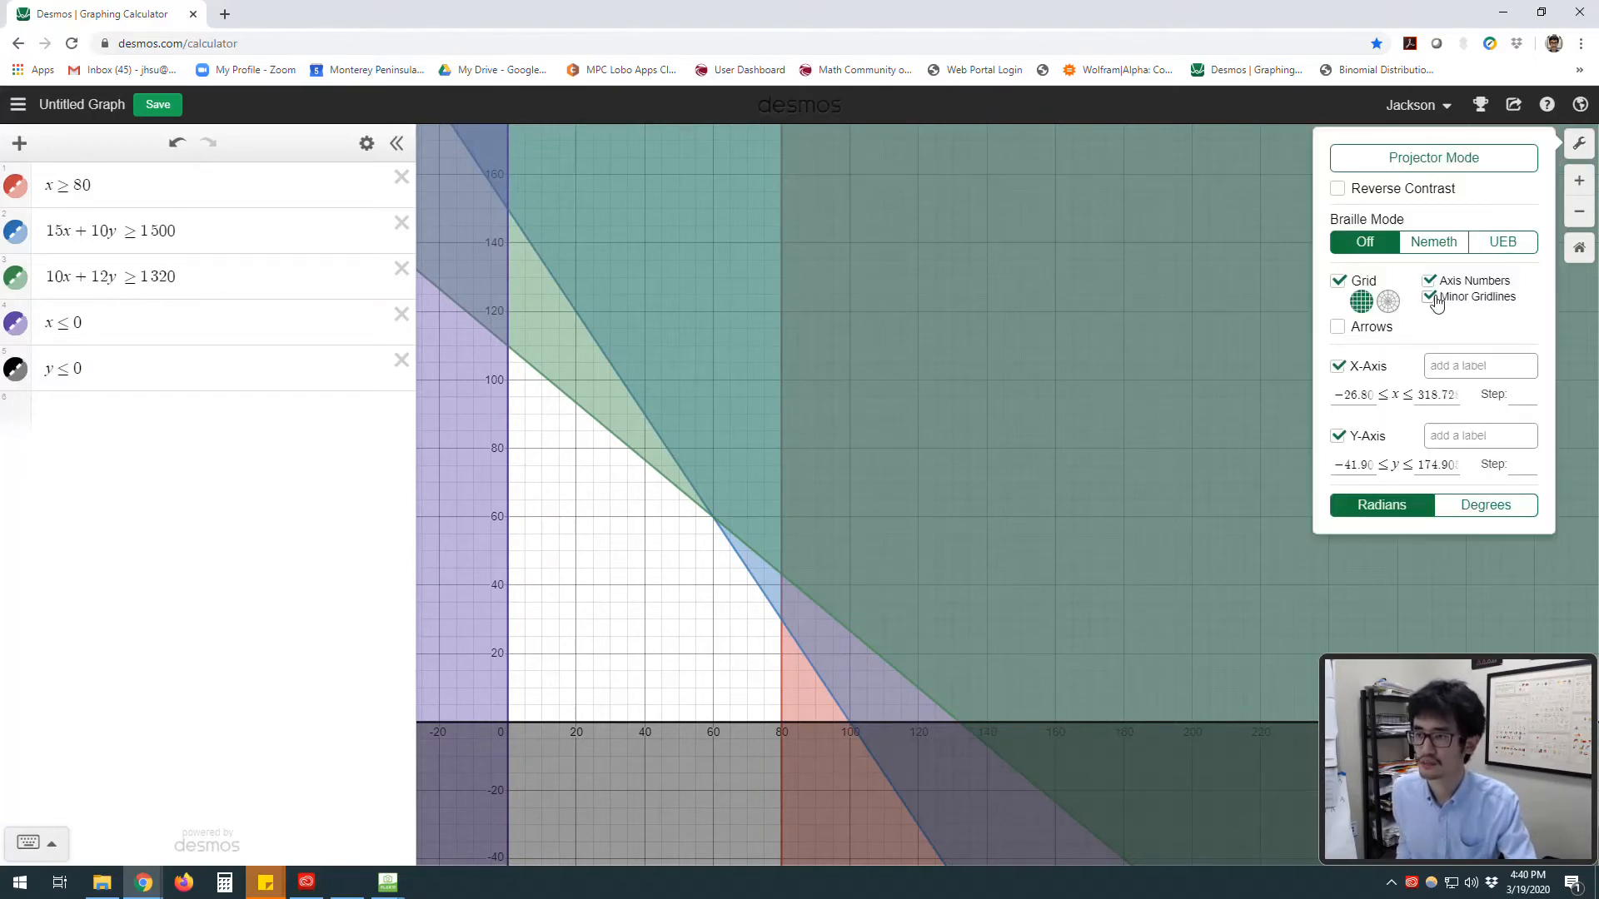
pyautogui.click(1429, 297)
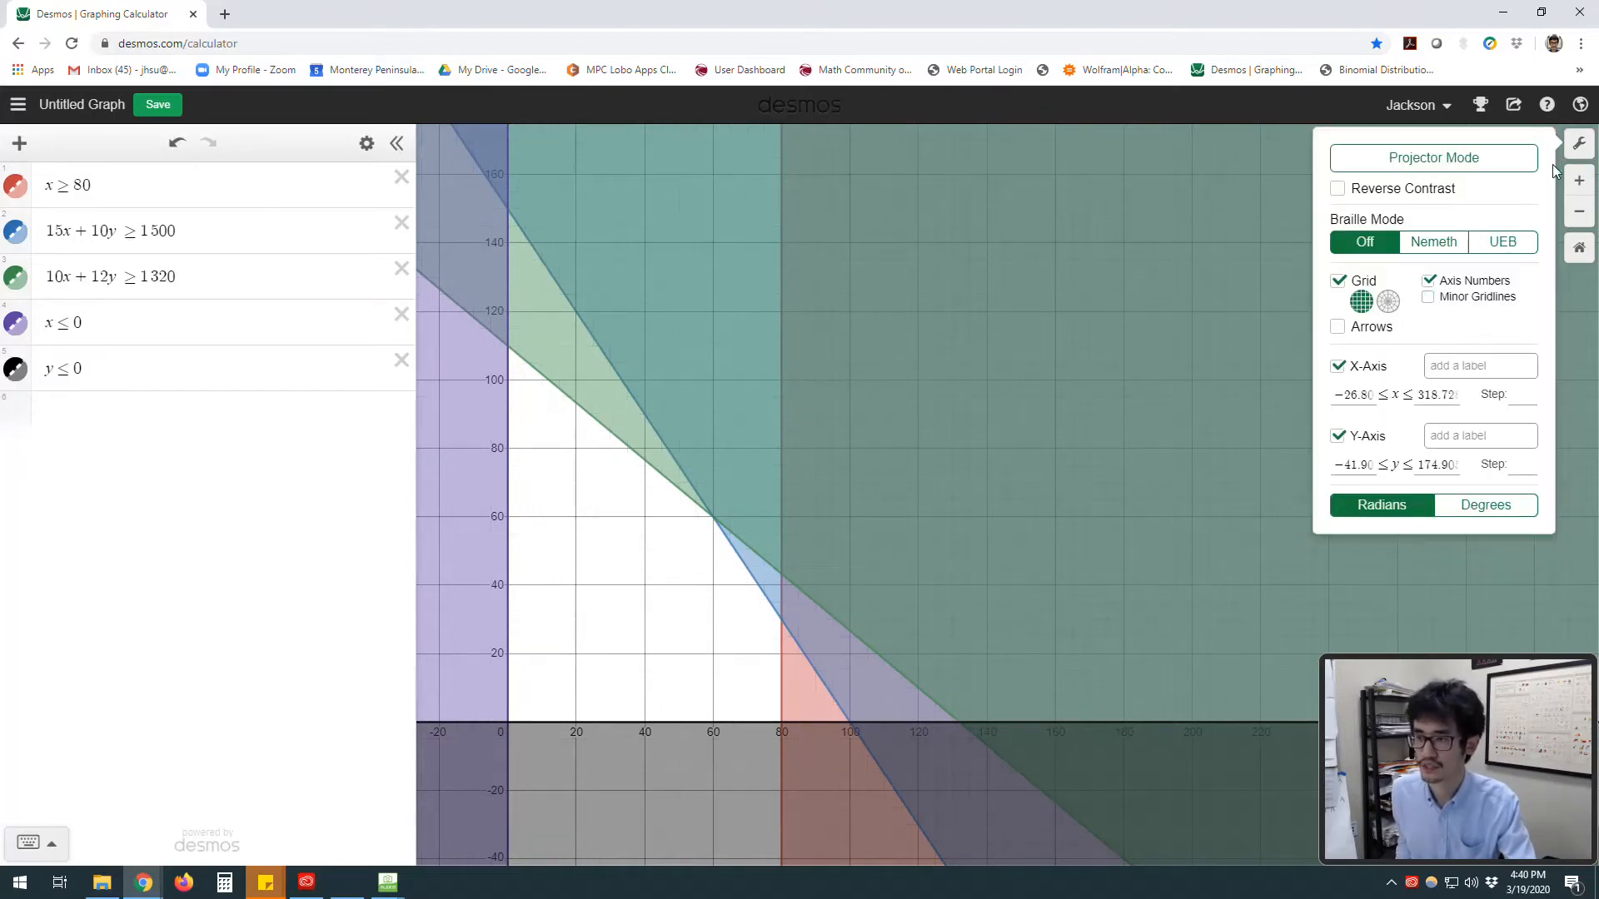
pyautogui.click(1579, 143)
pyautogui.scroll(2, 954, 524)
pyautogui.moveTo(923, 531); pyautogui.dragTo(993, 569)
pyautogui.scroll(-1, 994, 569)
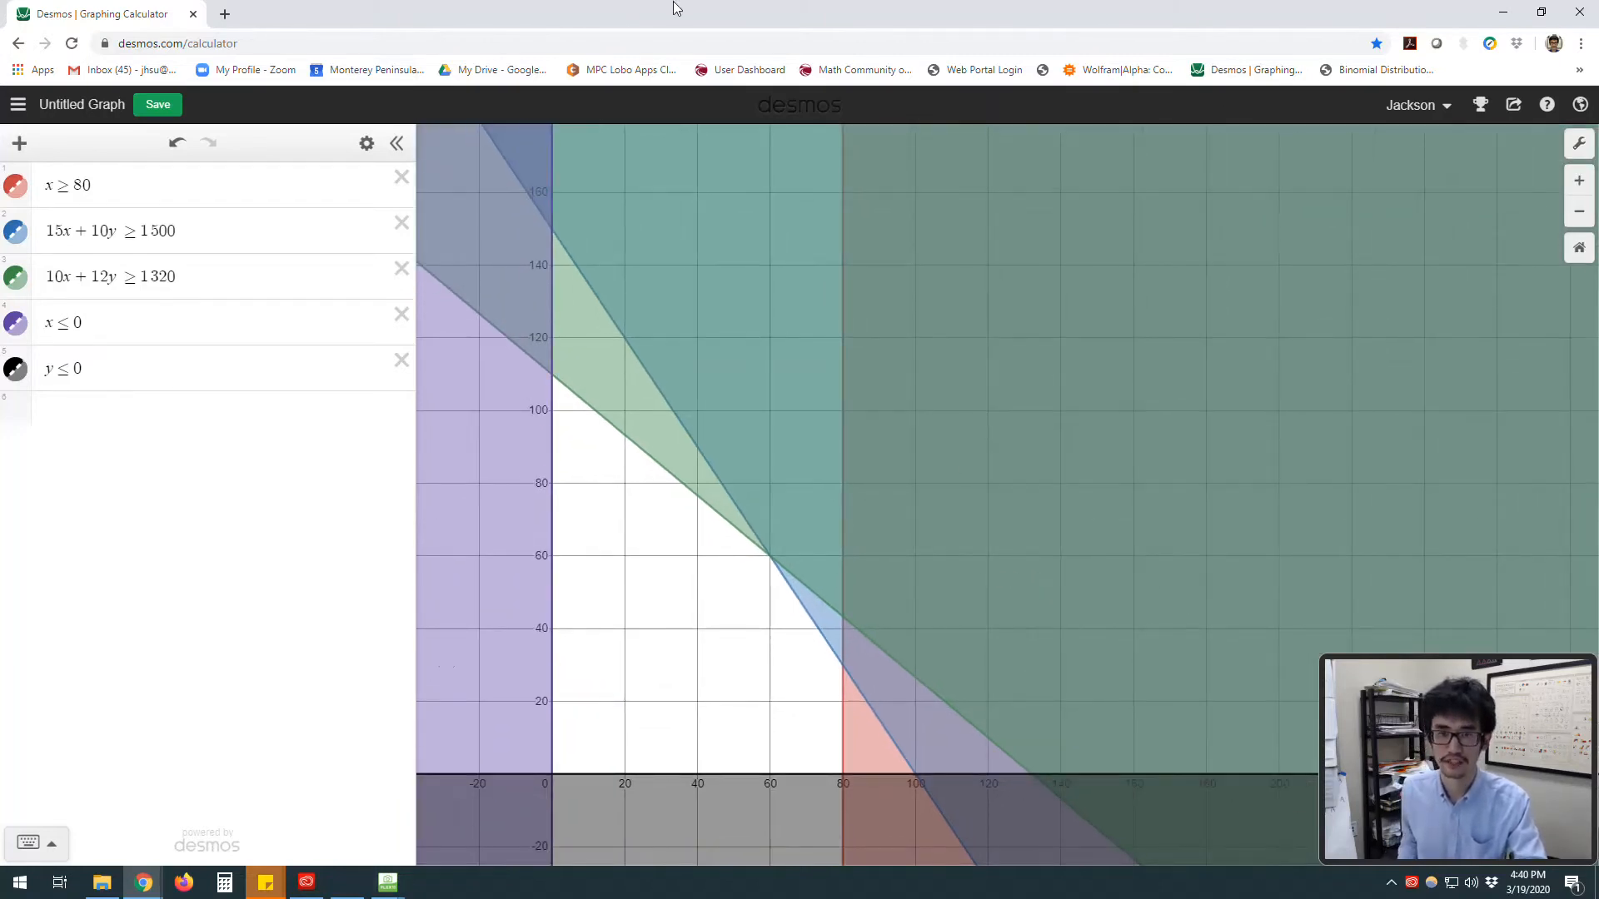
# Step: Arrange the graph side by side with the document-camera view of the handwritten solution
pyautogui.moveTo(671, 13); pyautogui.dragTo(1, 104)
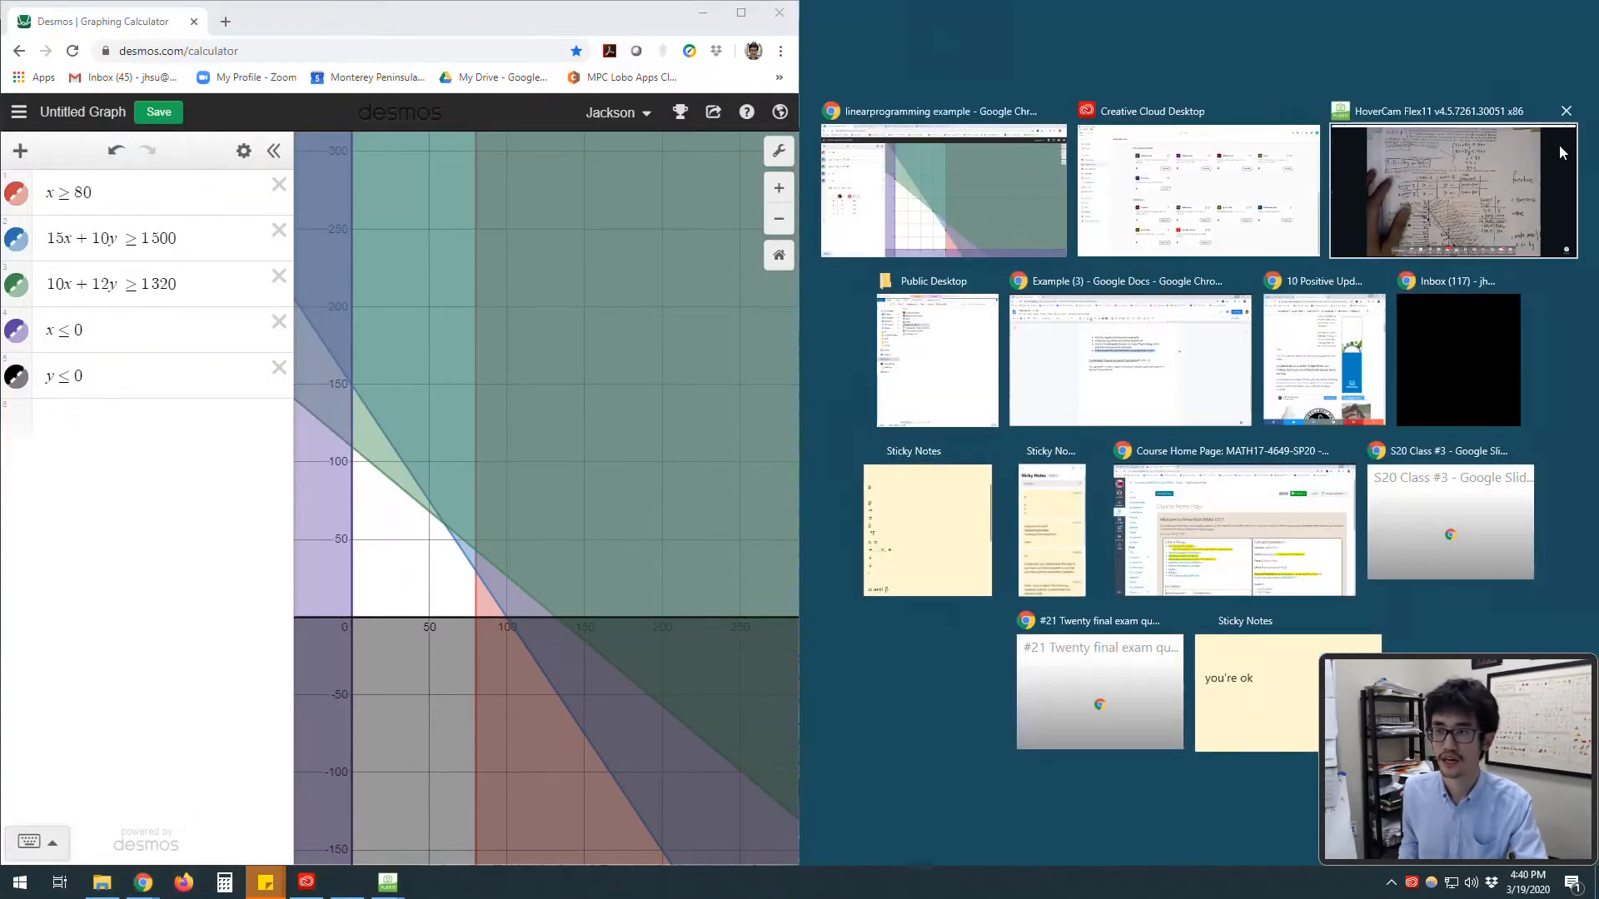
pyautogui.click(1470, 175)
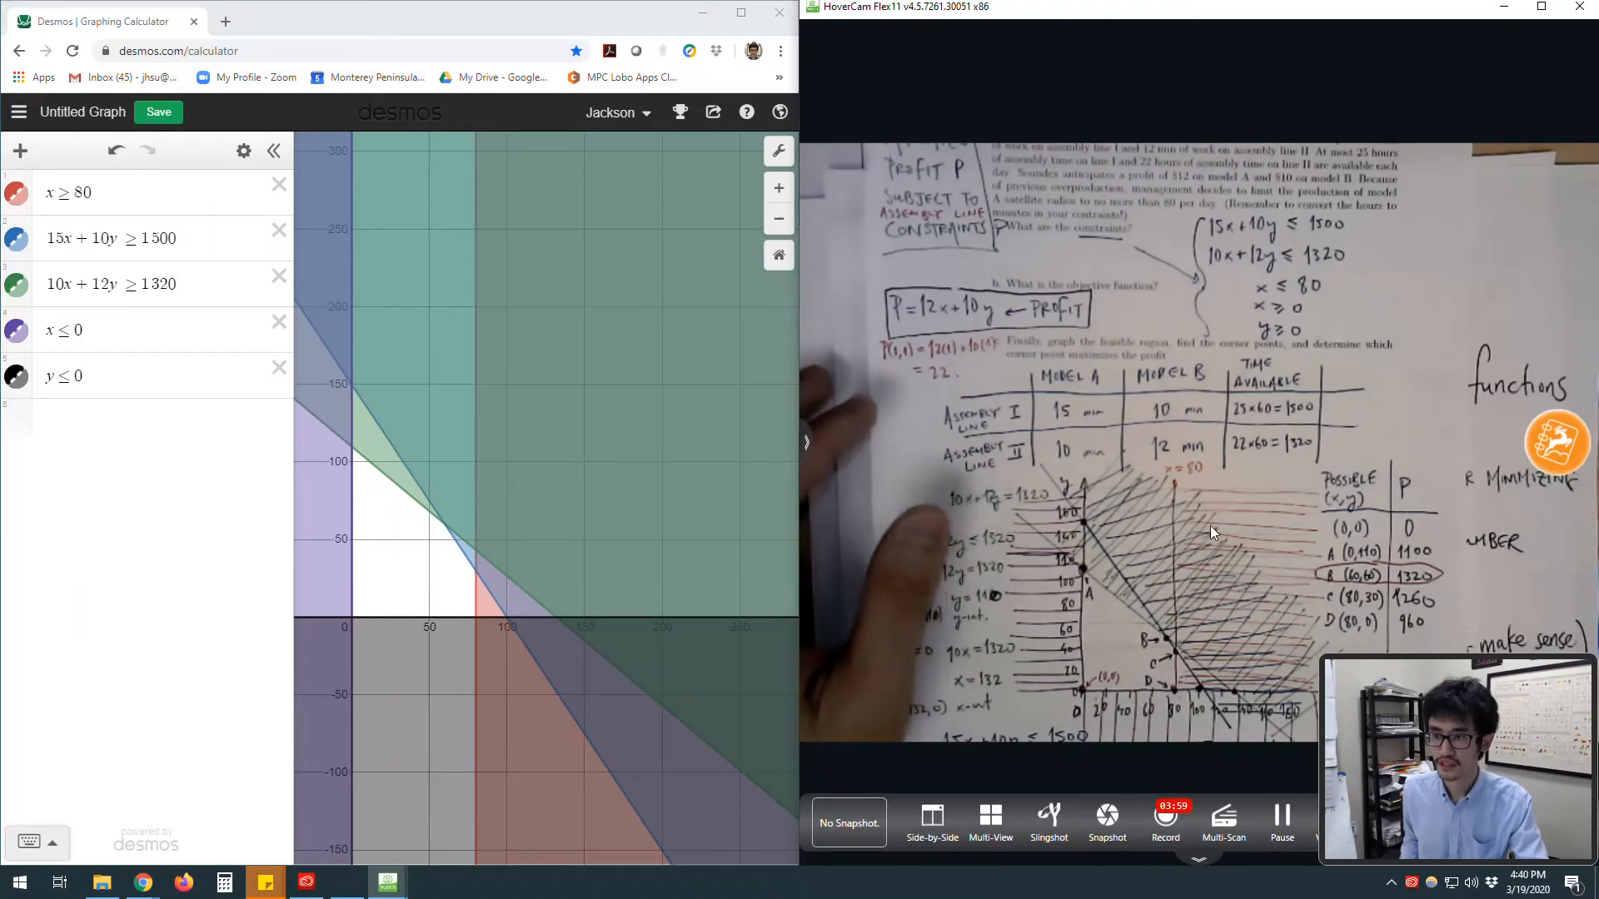
pyautogui.moveTo(1456, 716); pyautogui.dragTo(1457, 821)
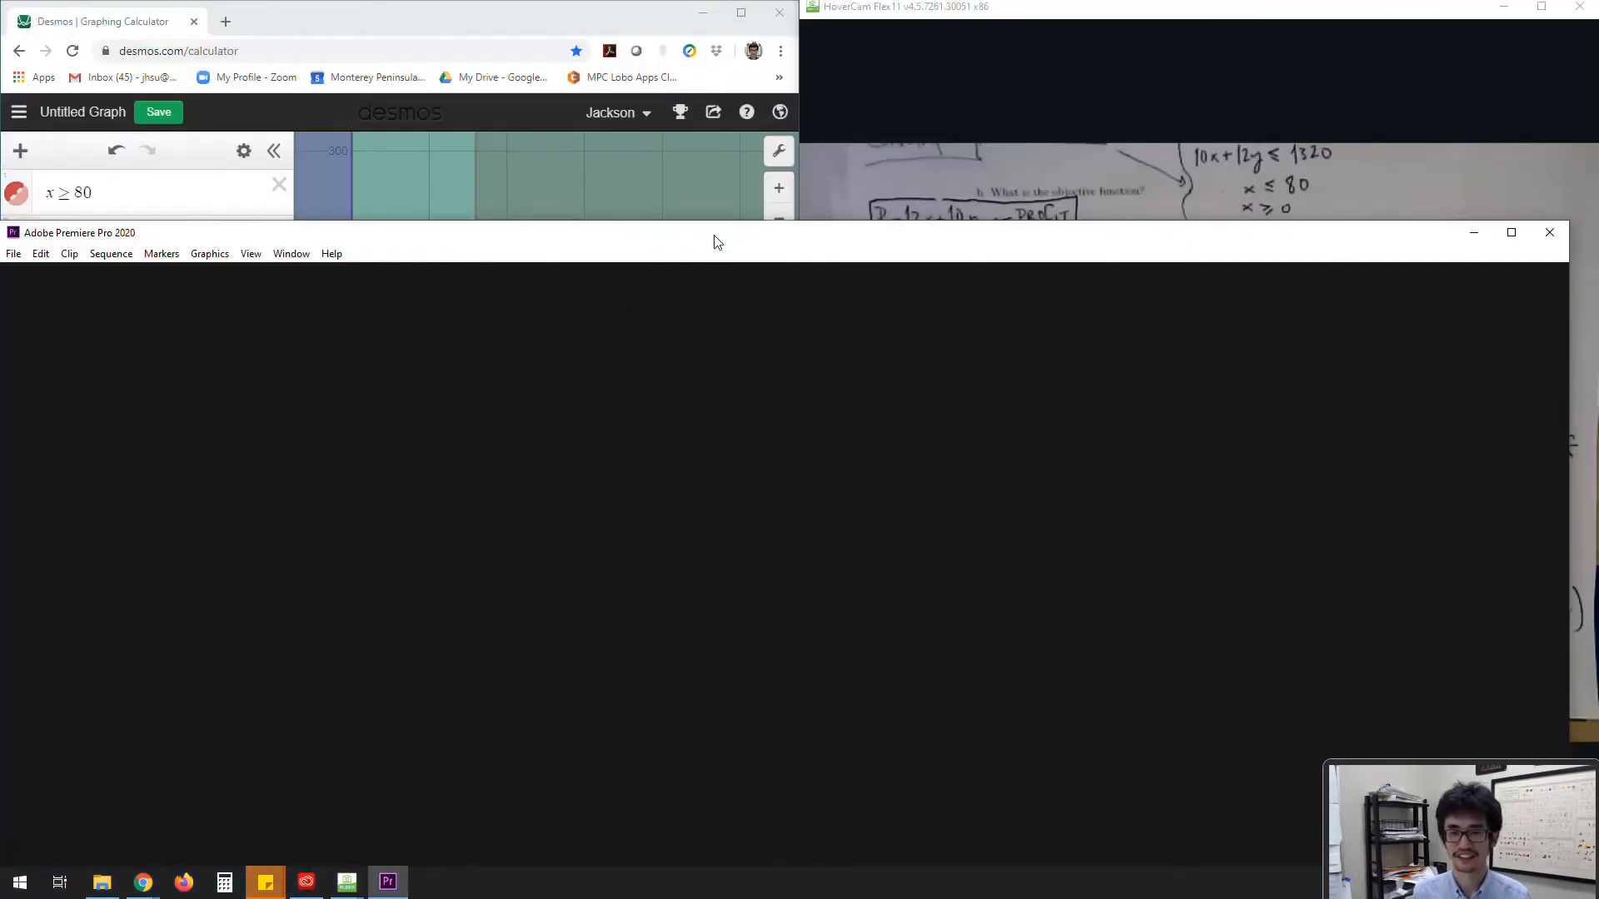
pyautogui.moveTo(717, 242); pyautogui.dragTo(0, 93)
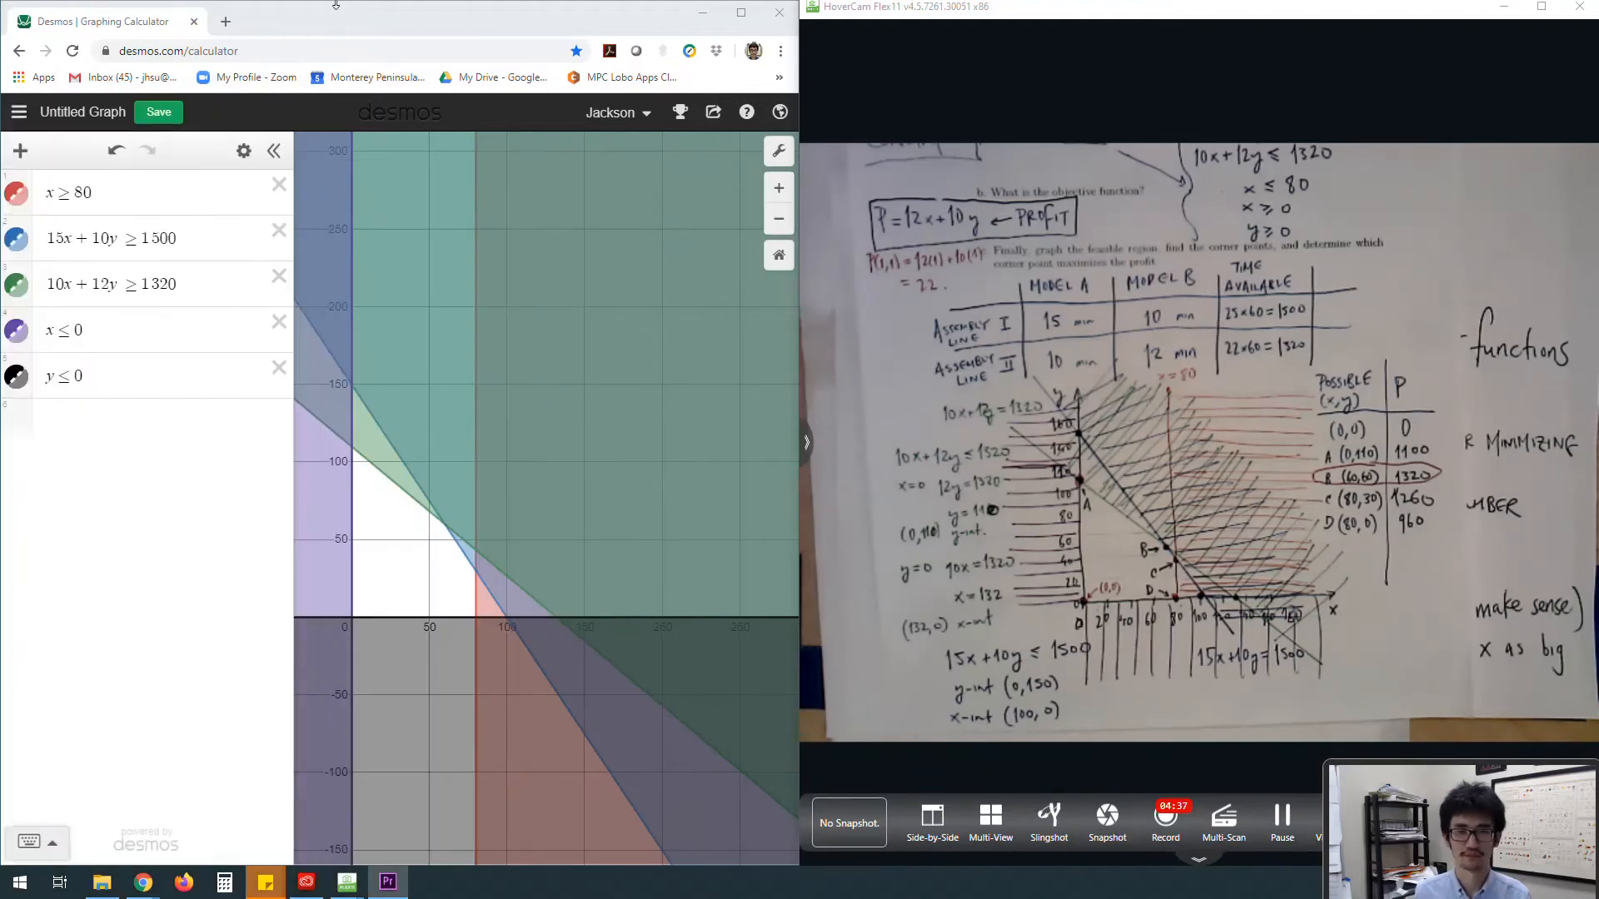
pyautogui.moveTo(412, 14)
pyautogui.mouseDown()
pyautogui.moveTo(439, 13)
pyautogui.moveTo(416, 8)
pyautogui.mouseUp()
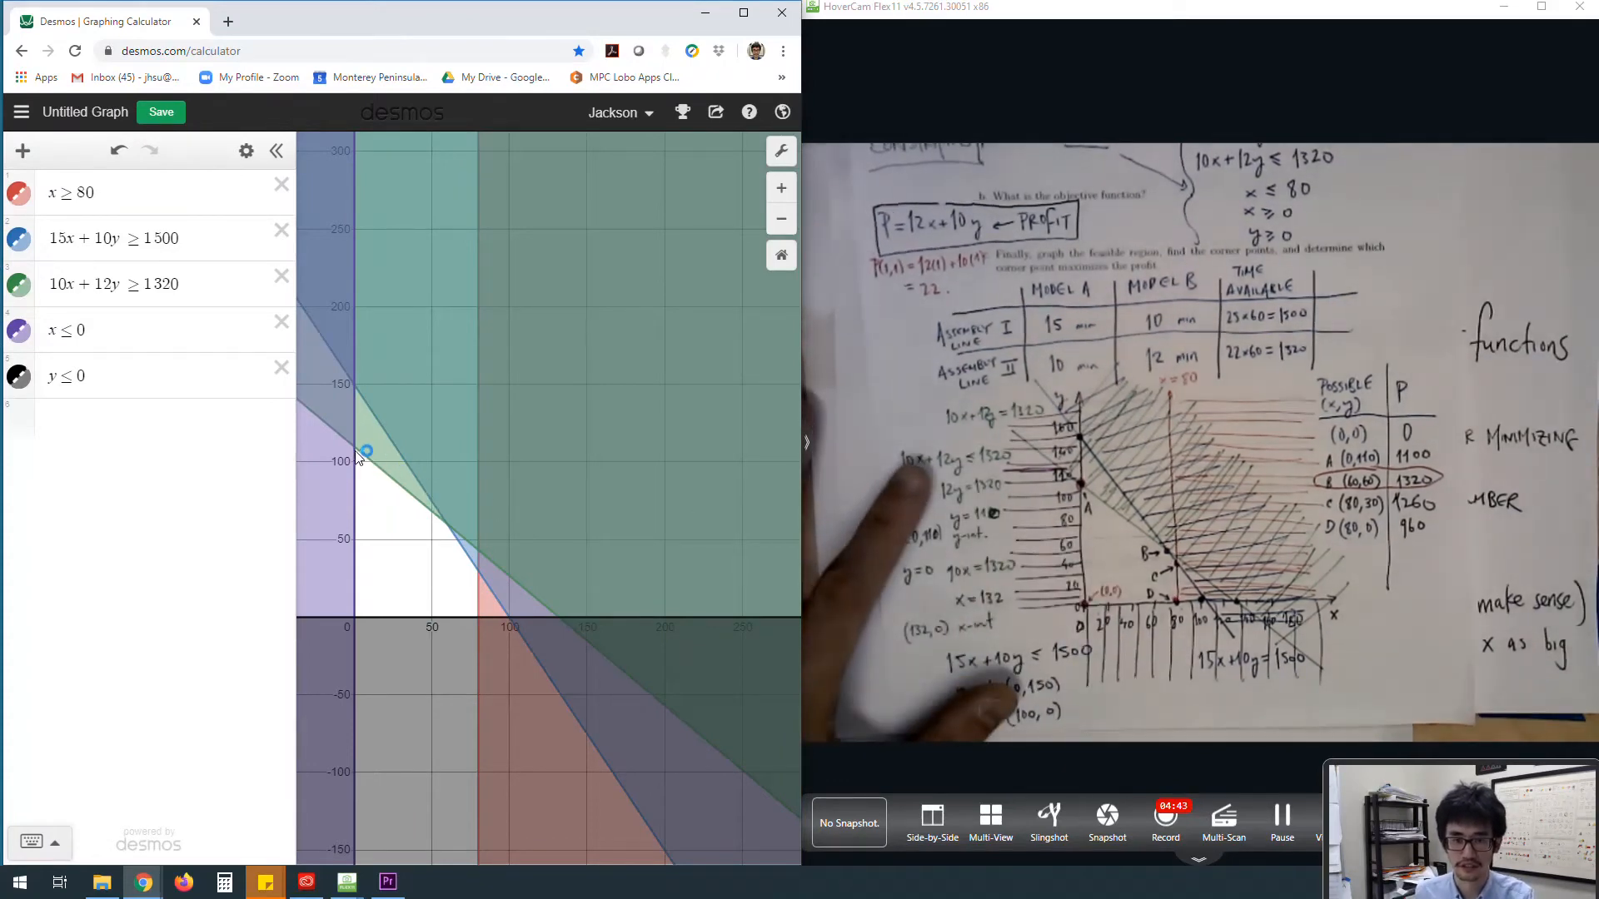
# Step: Inspect the corner points of the unshaded feasible region by selecting each intersection on the graph
pyautogui.click(356, 448)
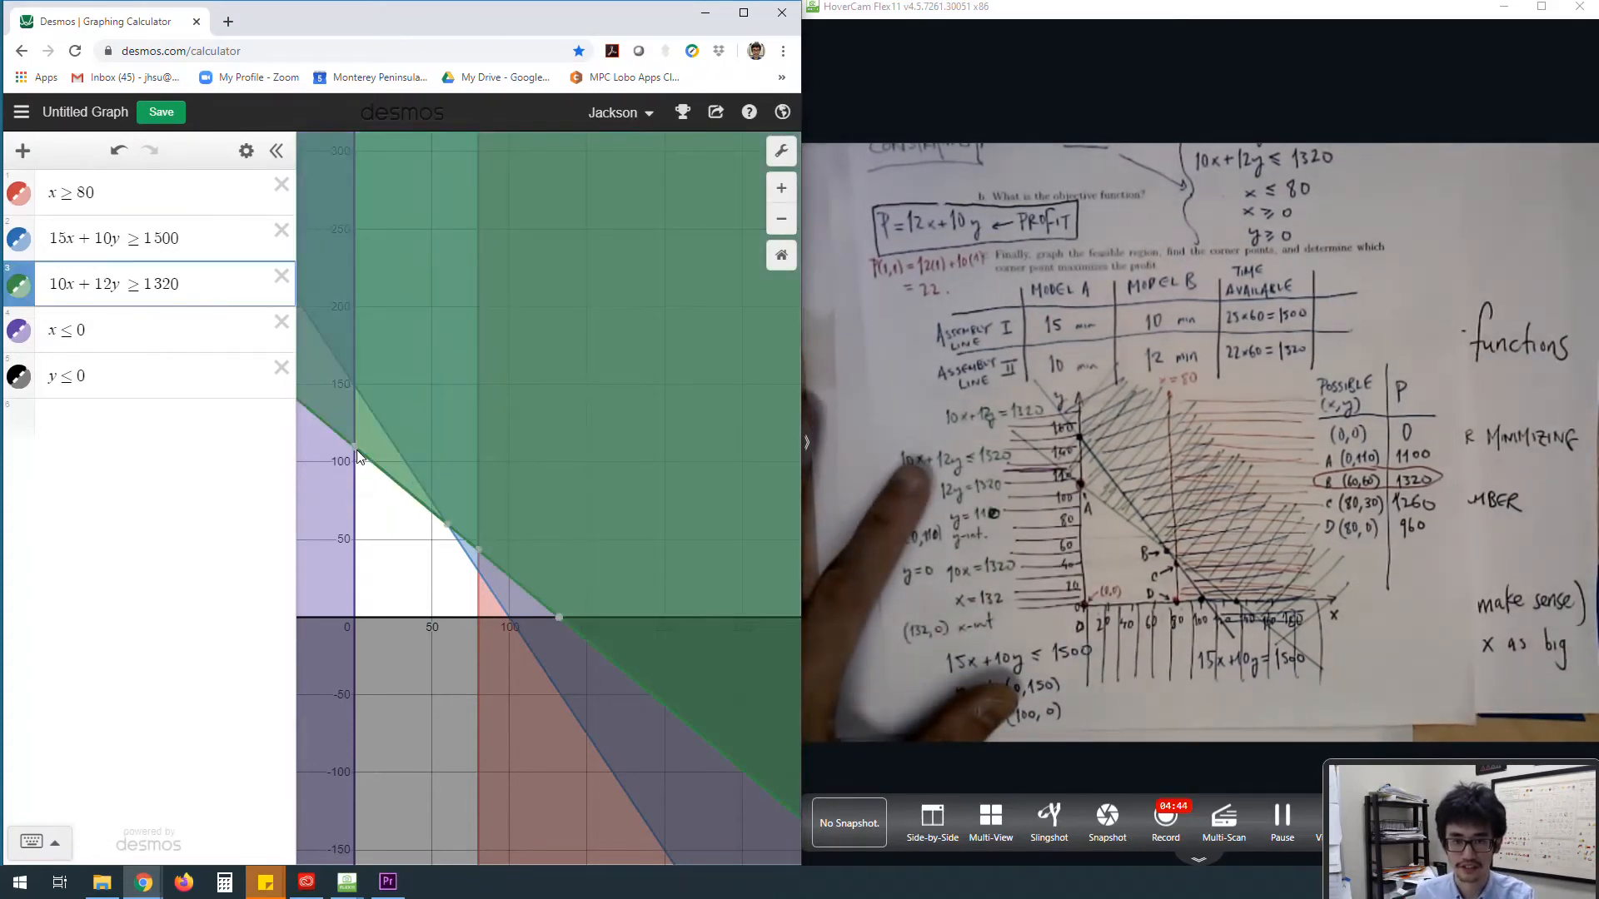
pyautogui.click(446, 524)
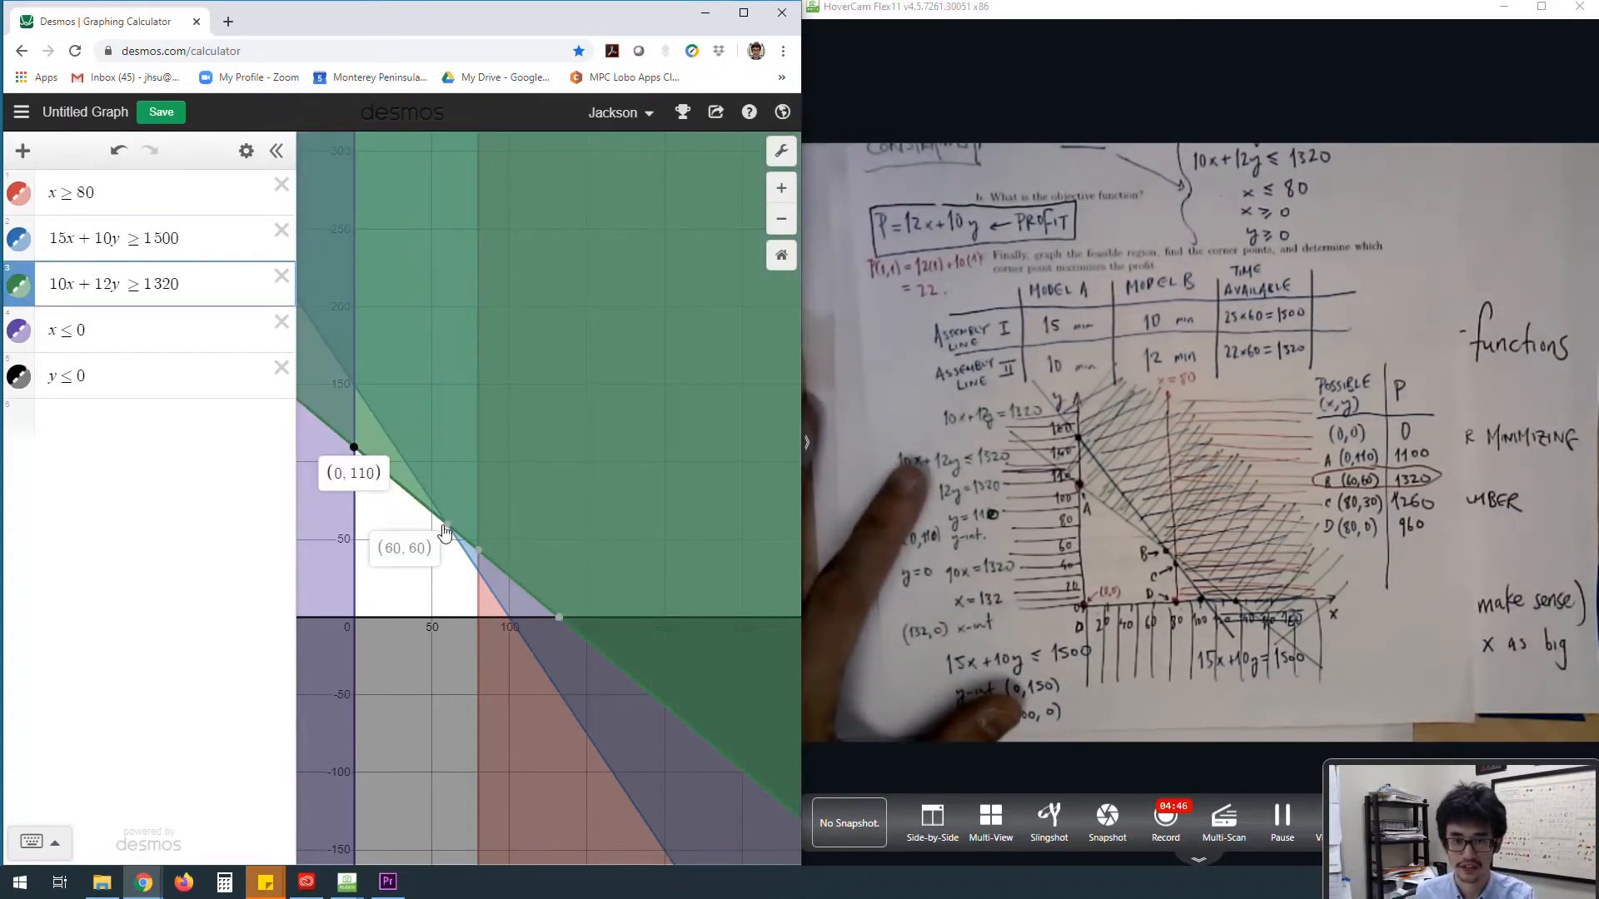
pyautogui.click(478, 572)
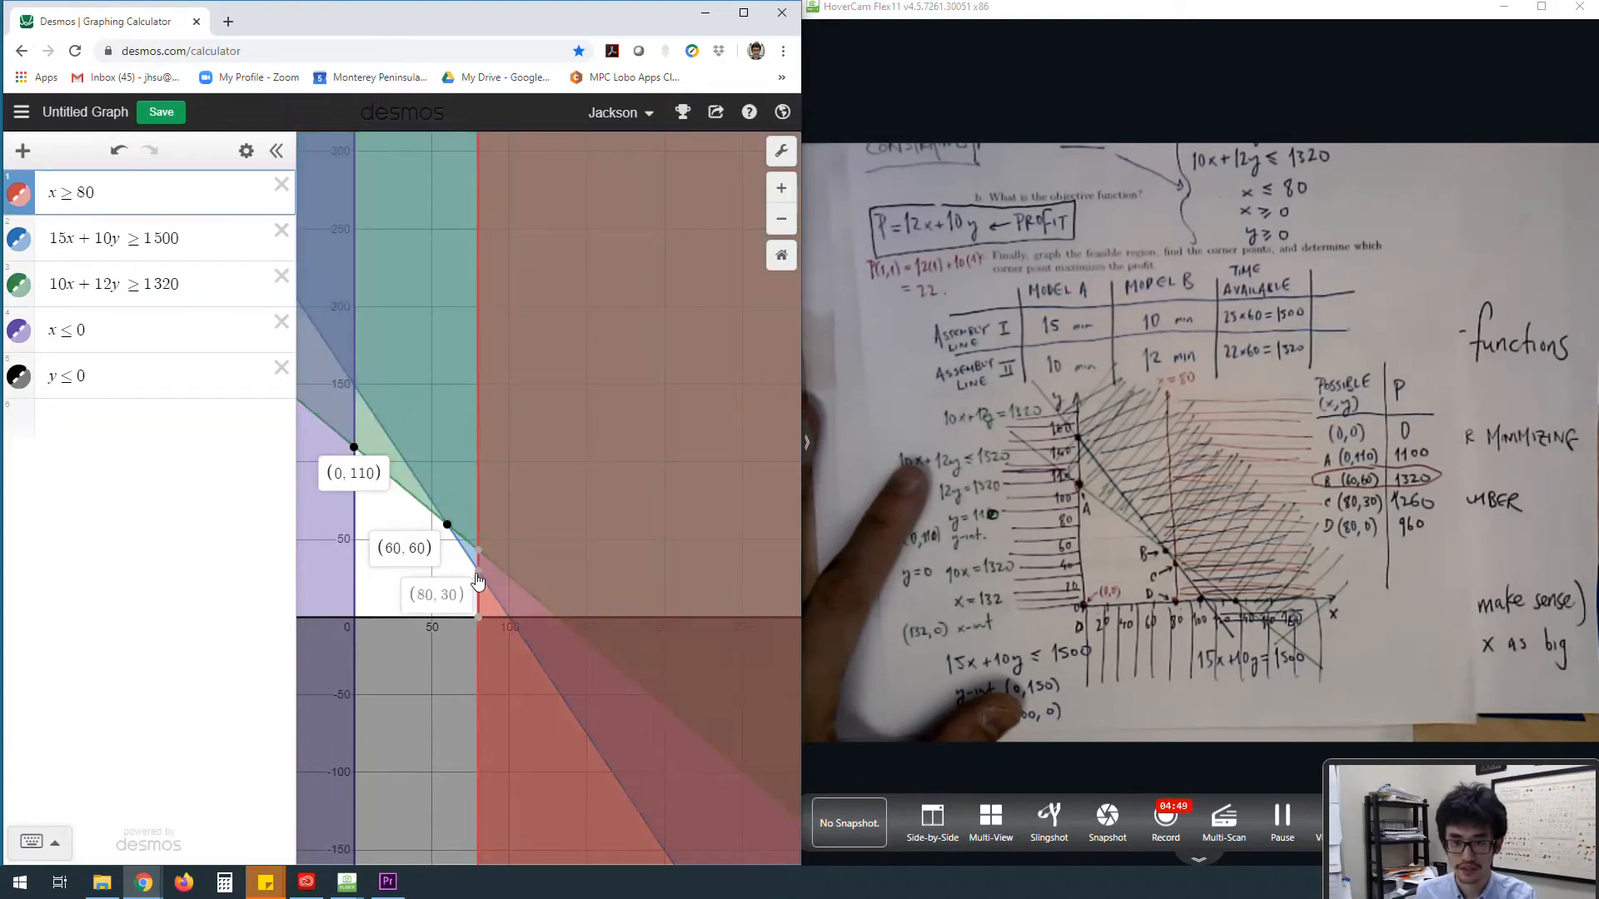
pyautogui.moveTo(483, 626)
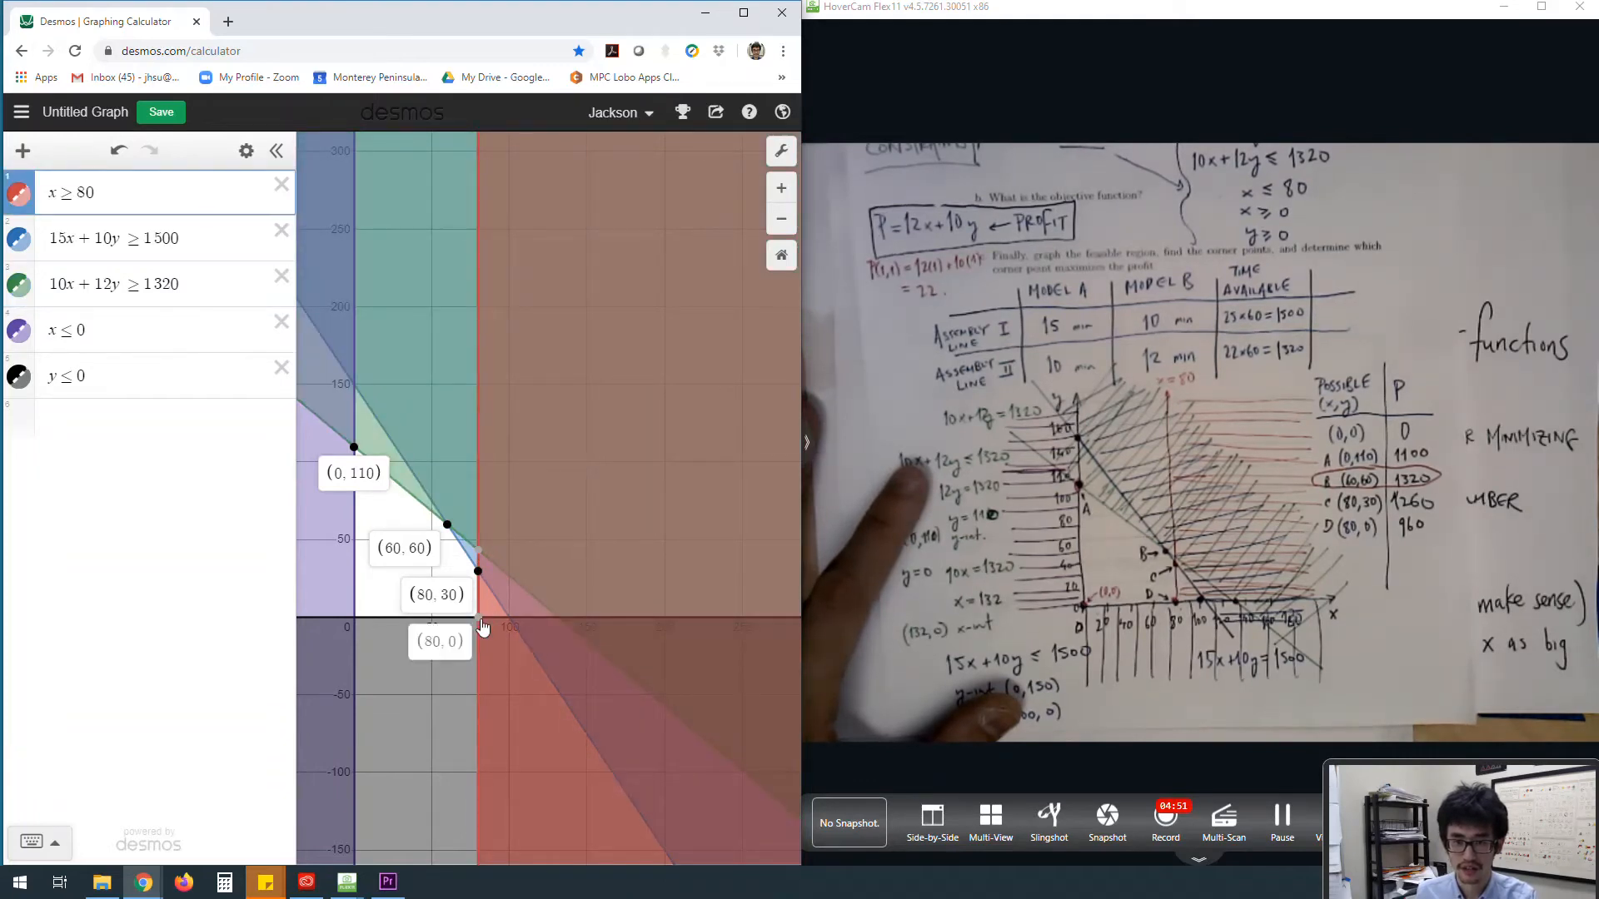
pyautogui.click(352, 616)
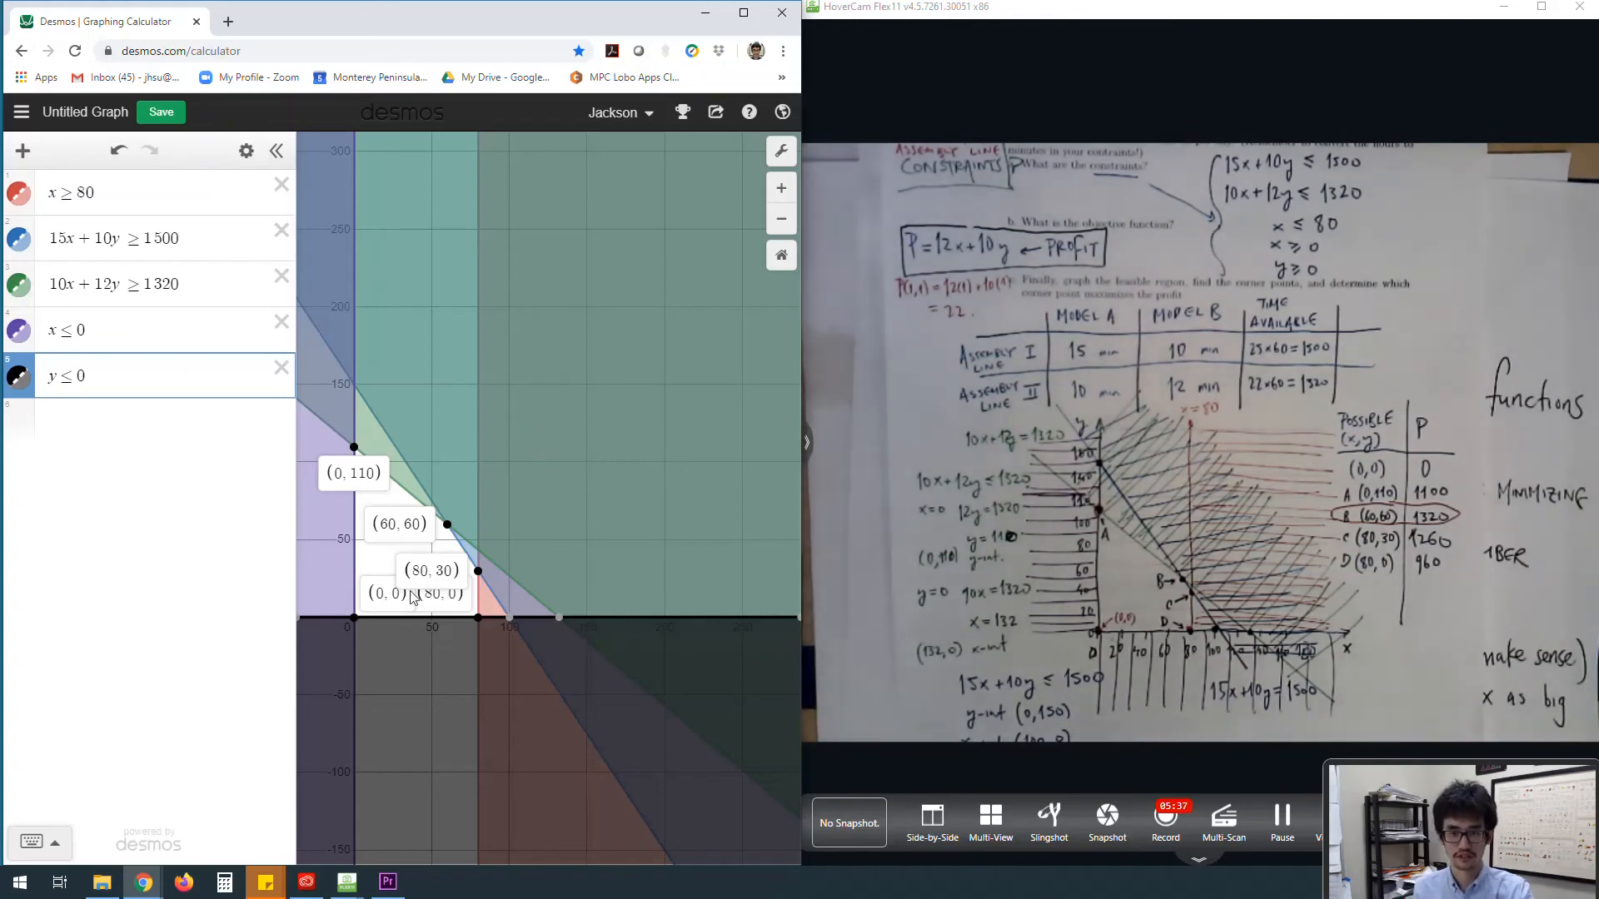
# Step: Maximize the calculator window and insert a table as a new item in the expression list
pyautogui.click(178, 425)
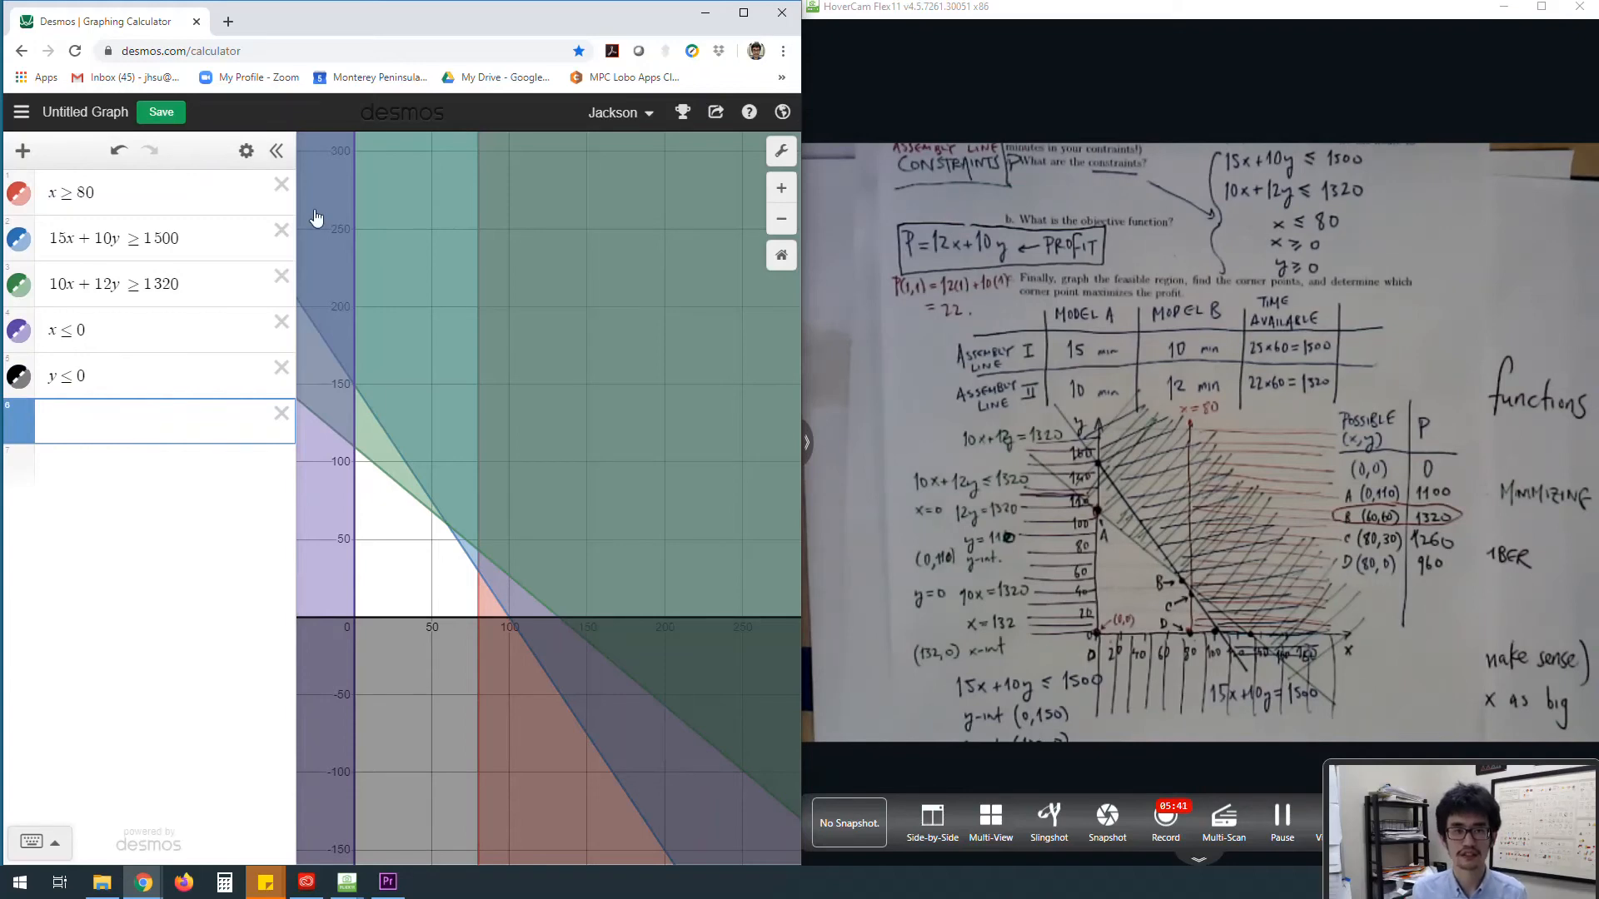
pyautogui.moveTo(414, 40)
pyautogui.mouseDown()
pyautogui.moveTo(446, 40)
pyautogui.moveTo(426, 28)
pyautogui.mouseUp()
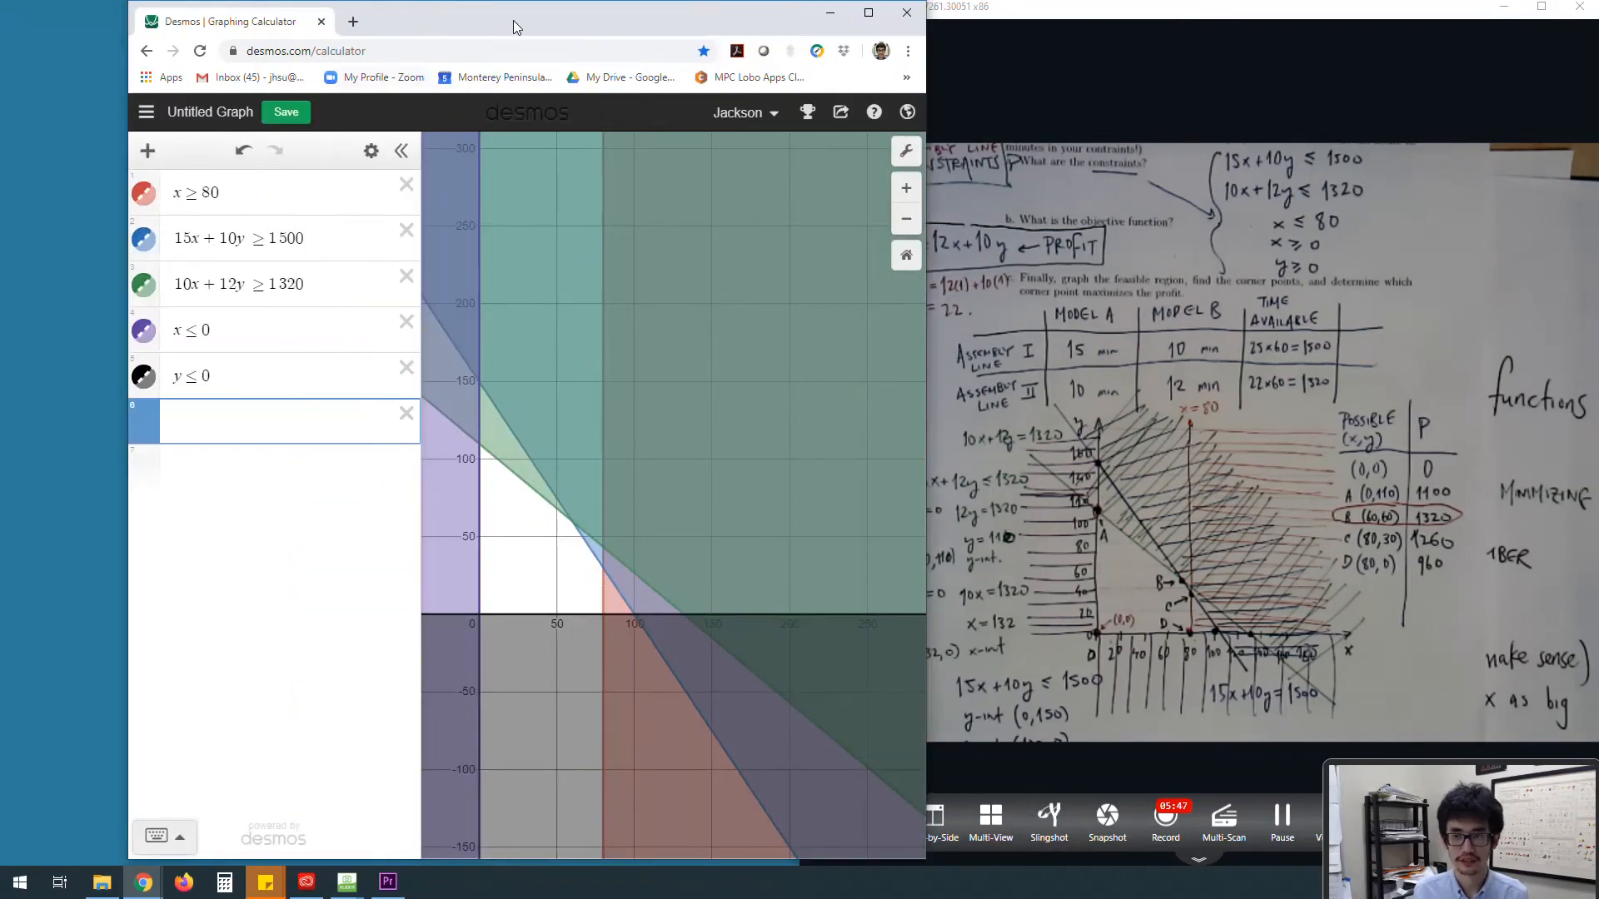
pyautogui.doubleClick(513, 20)
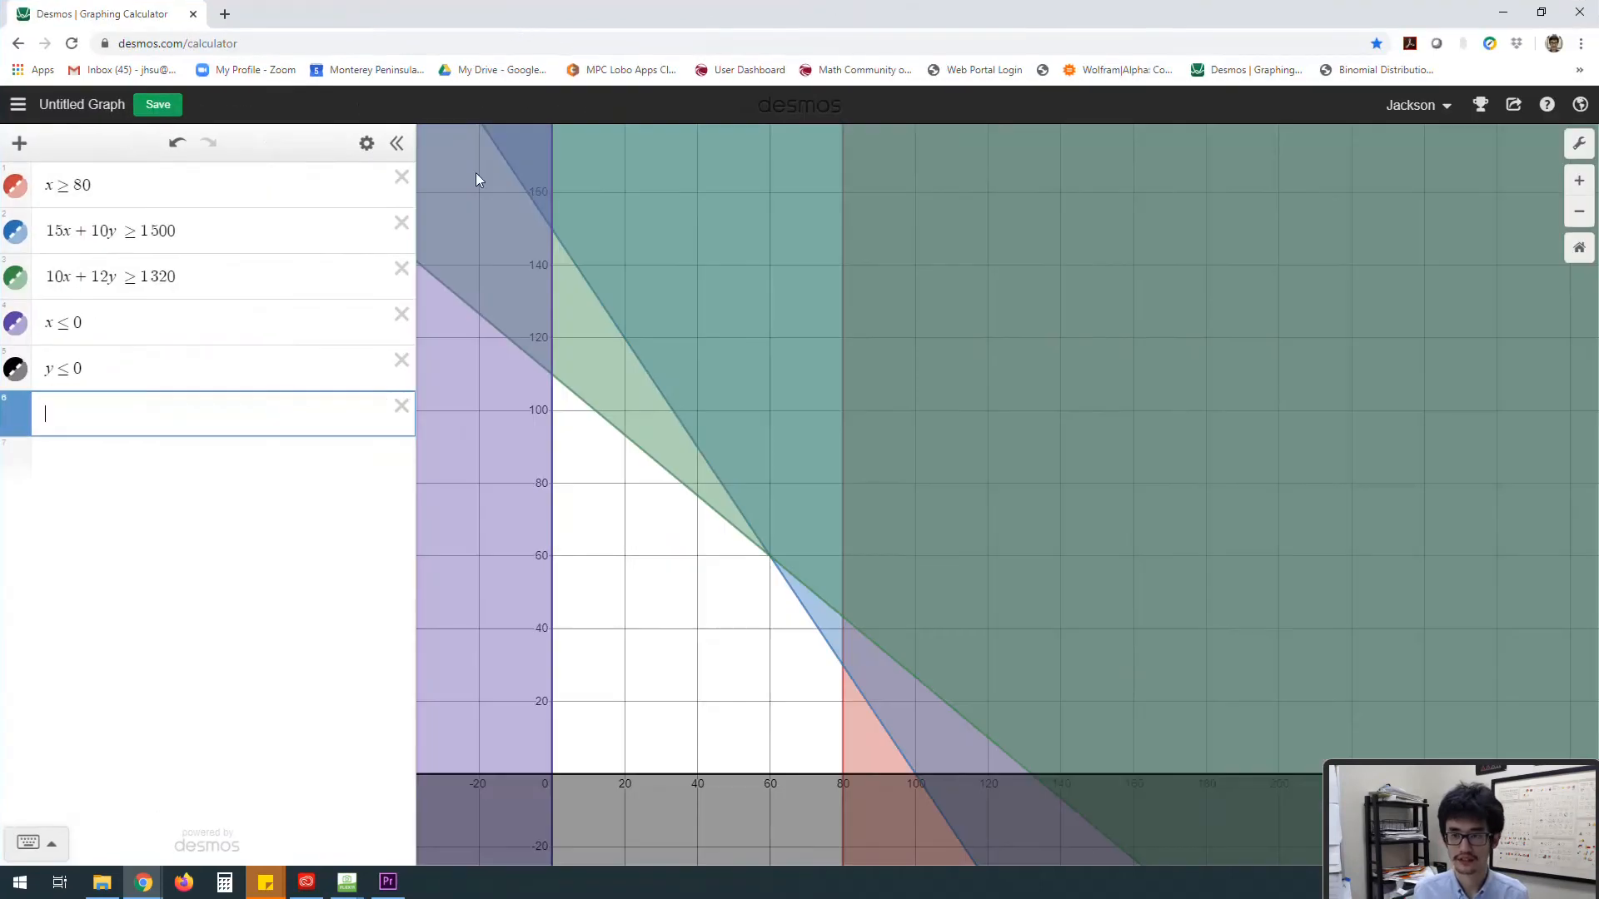
pyautogui.click(19, 144)
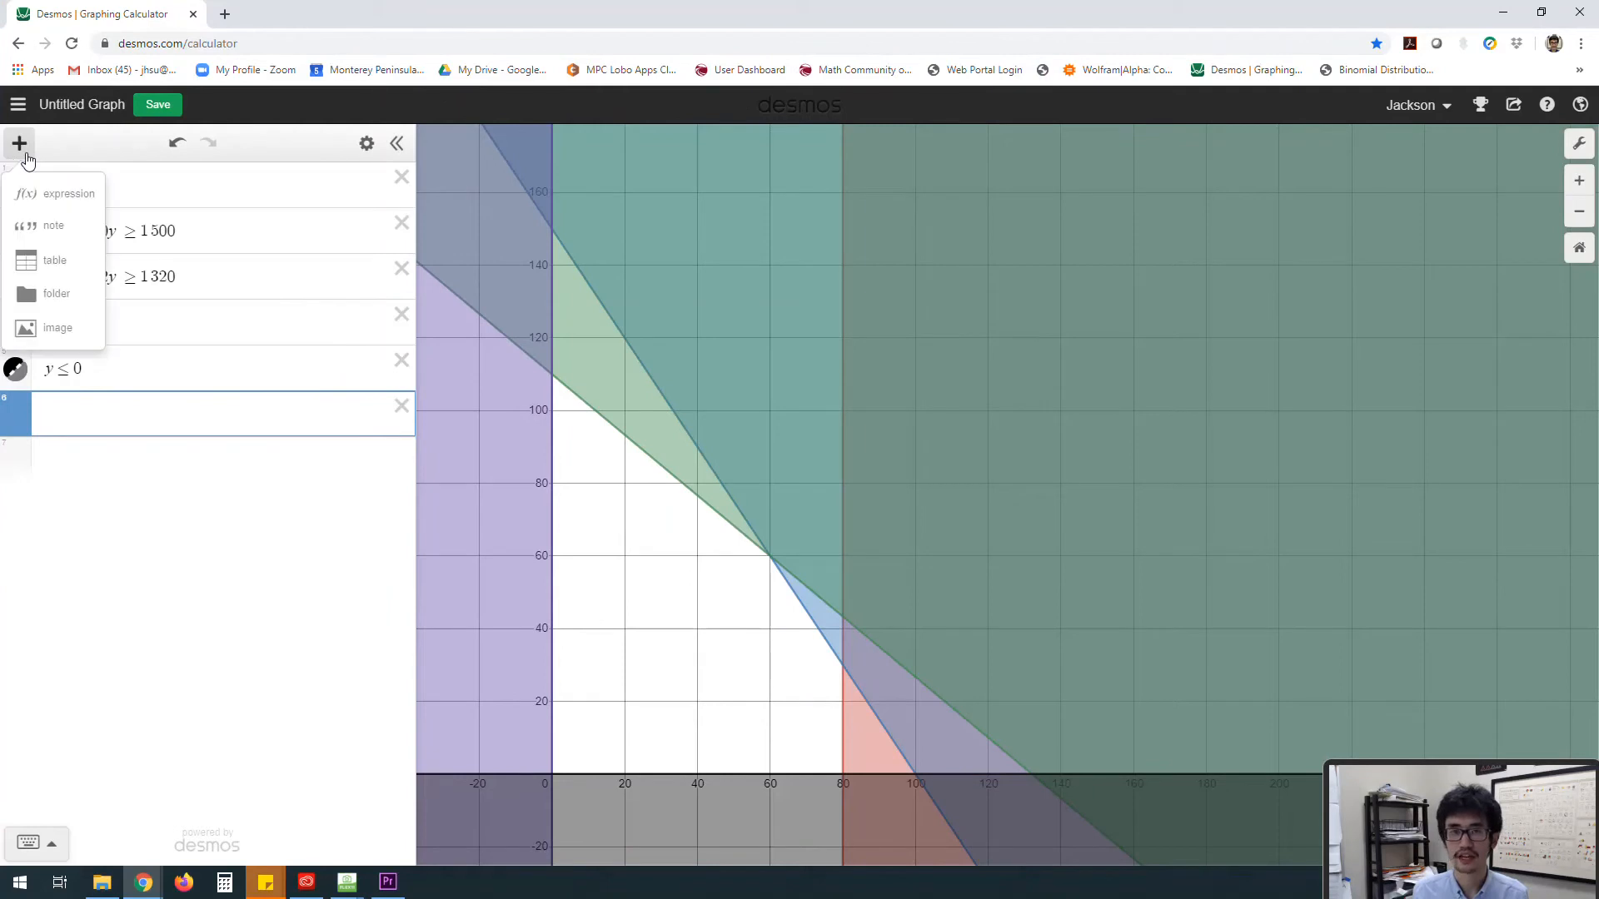
pyautogui.click(38, 270)
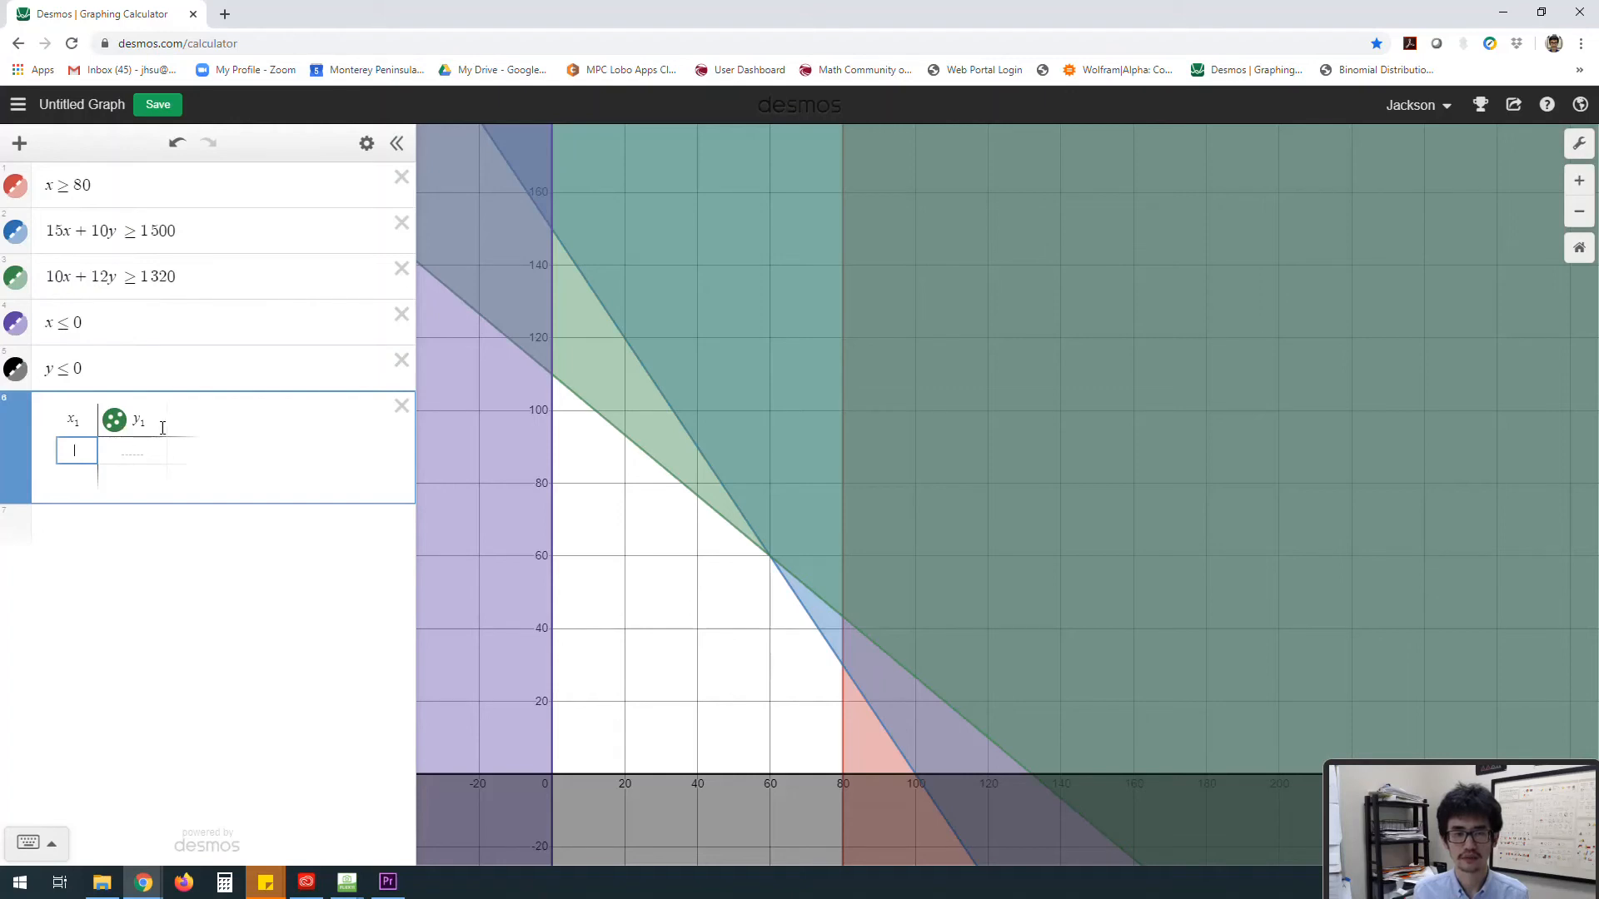
# Step: Add the profit expression P = 12x + 10y above the table
pyautogui.click(144, 367)
pyautogui.press('Return')
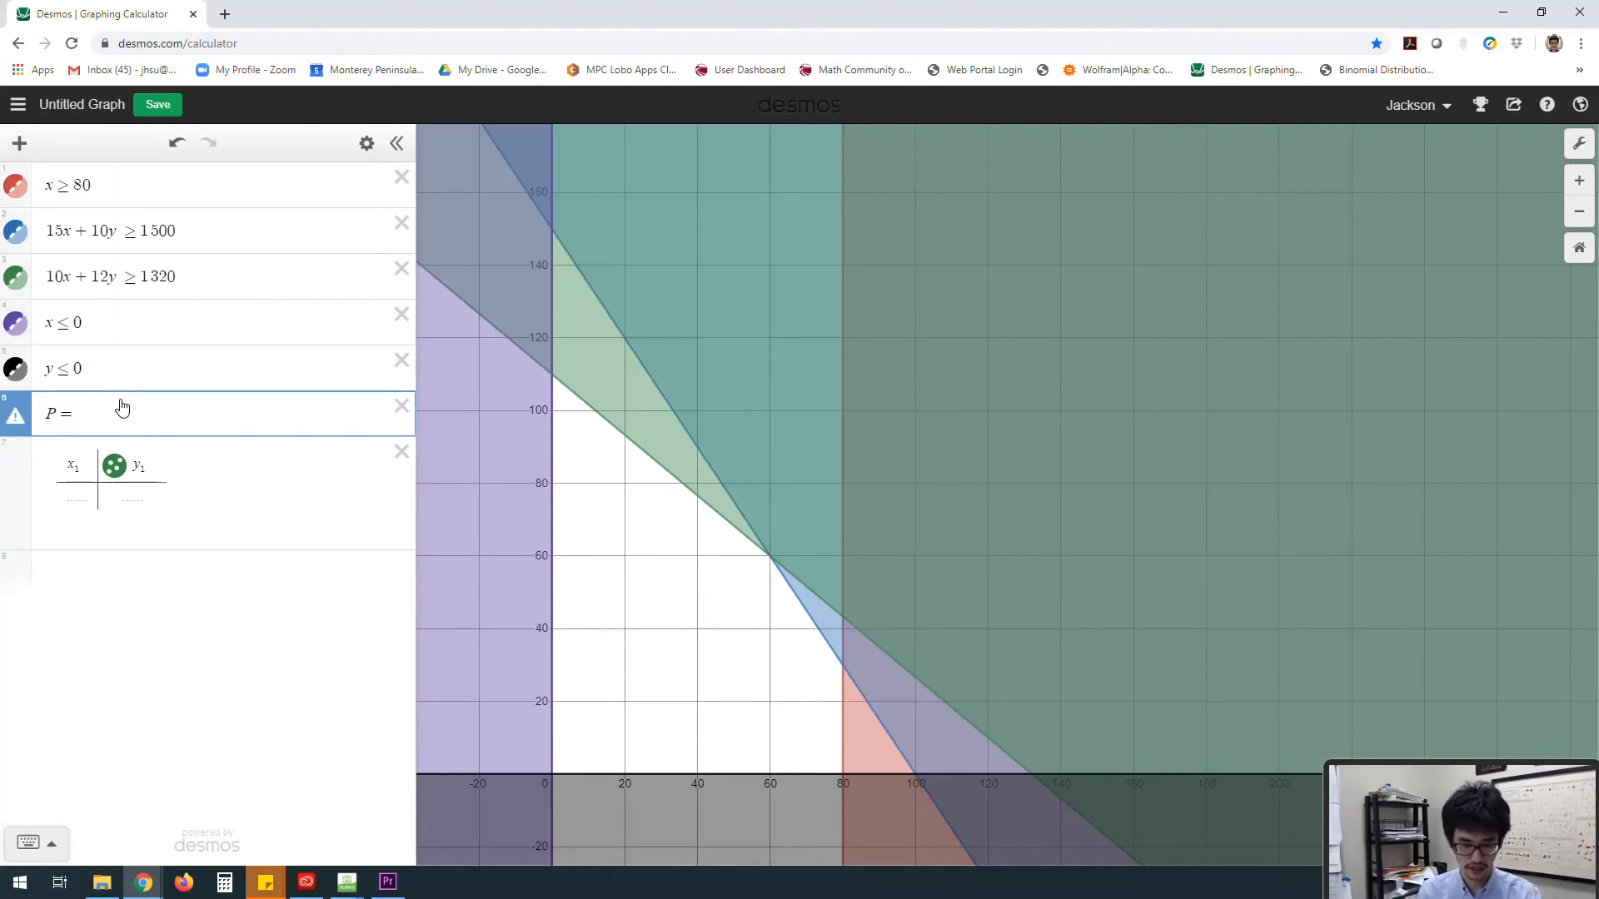
pyautogui.write('P = 12x + 10y')
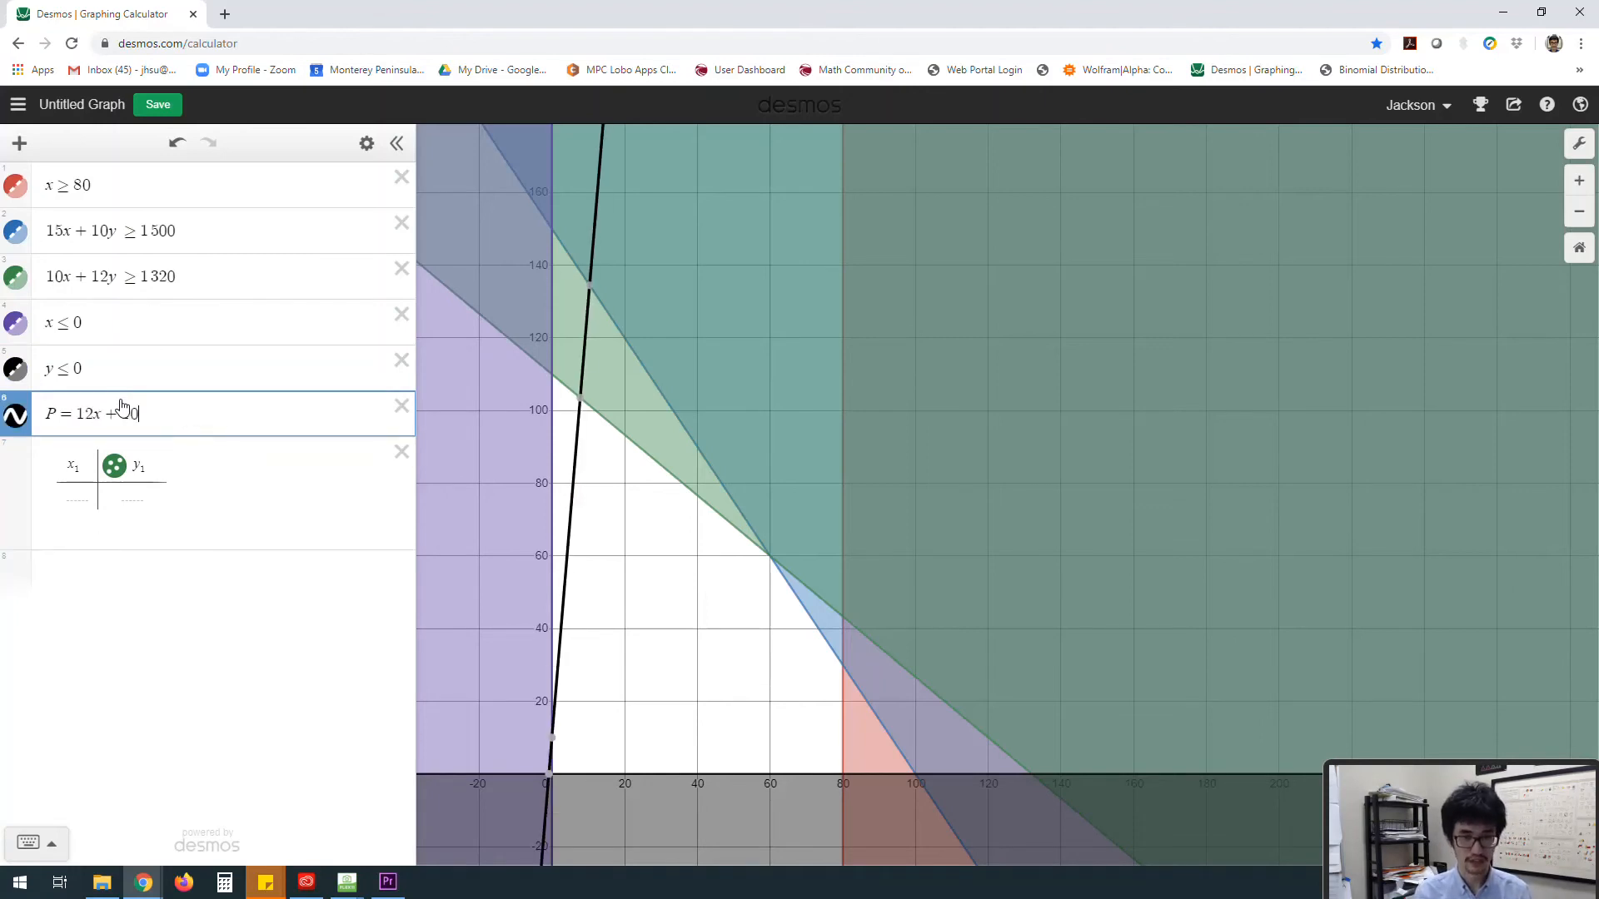
# Step: Rename the table's column headers to x, y and P
pyautogui.click(86, 470)
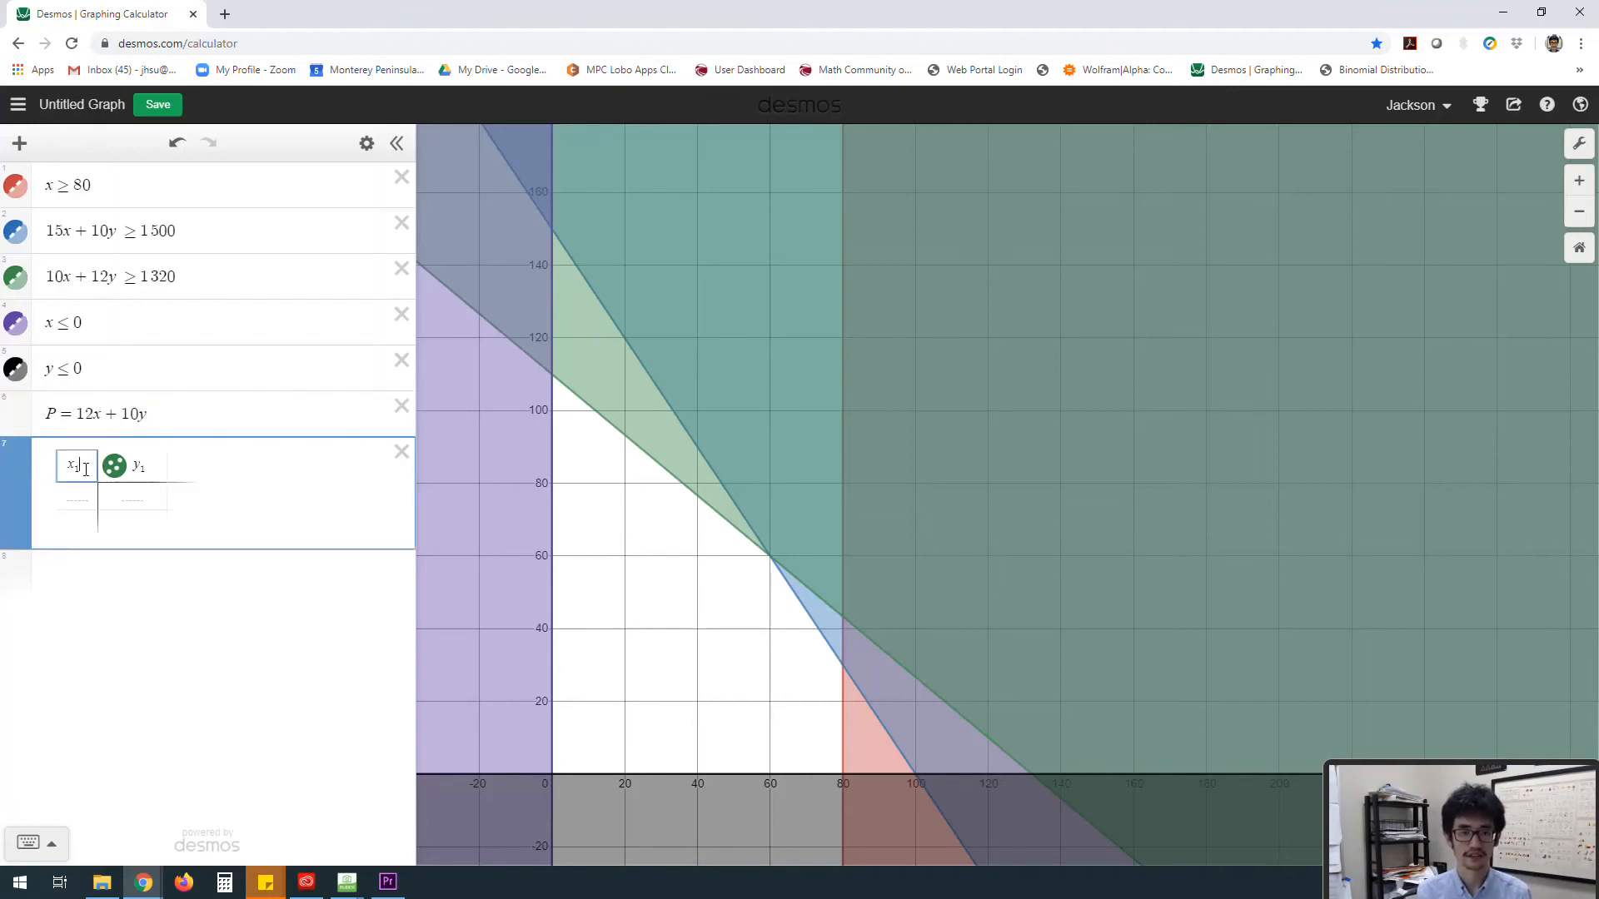
pyautogui.press('BackSpace')
pyautogui.moveTo(158, 465); pyautogui.dragTo(140, 468)
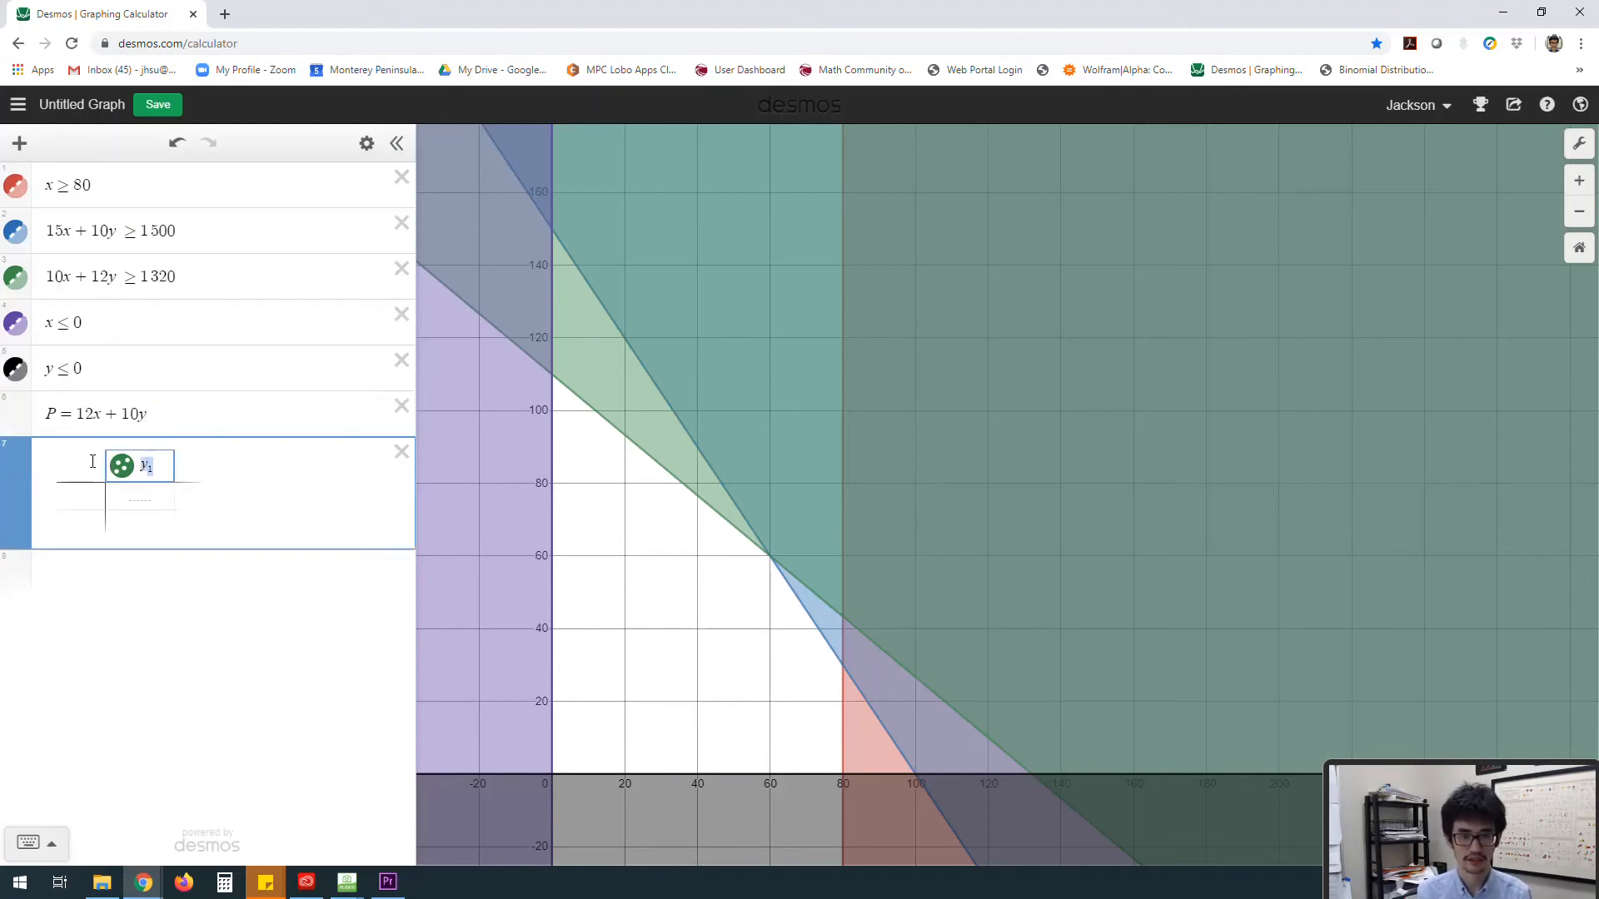
pyautogui.press('BackSpace')
pyautogui.click(91, 467)
pyautogui.write('x')
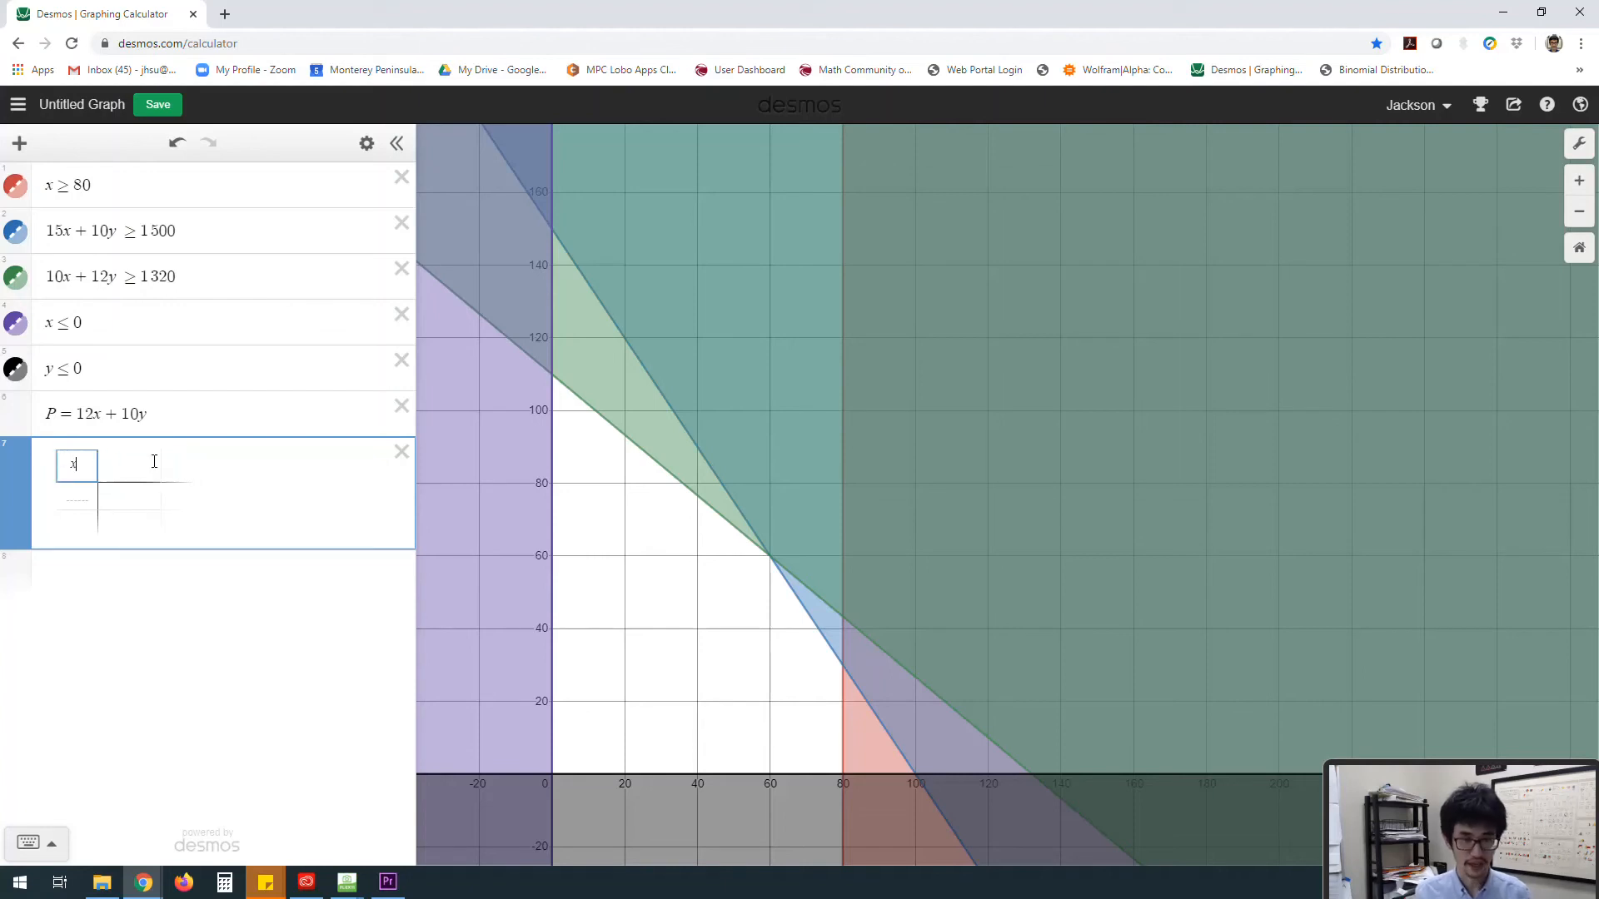
pyautogui.click(135, 471)
pyautogui.write('y')
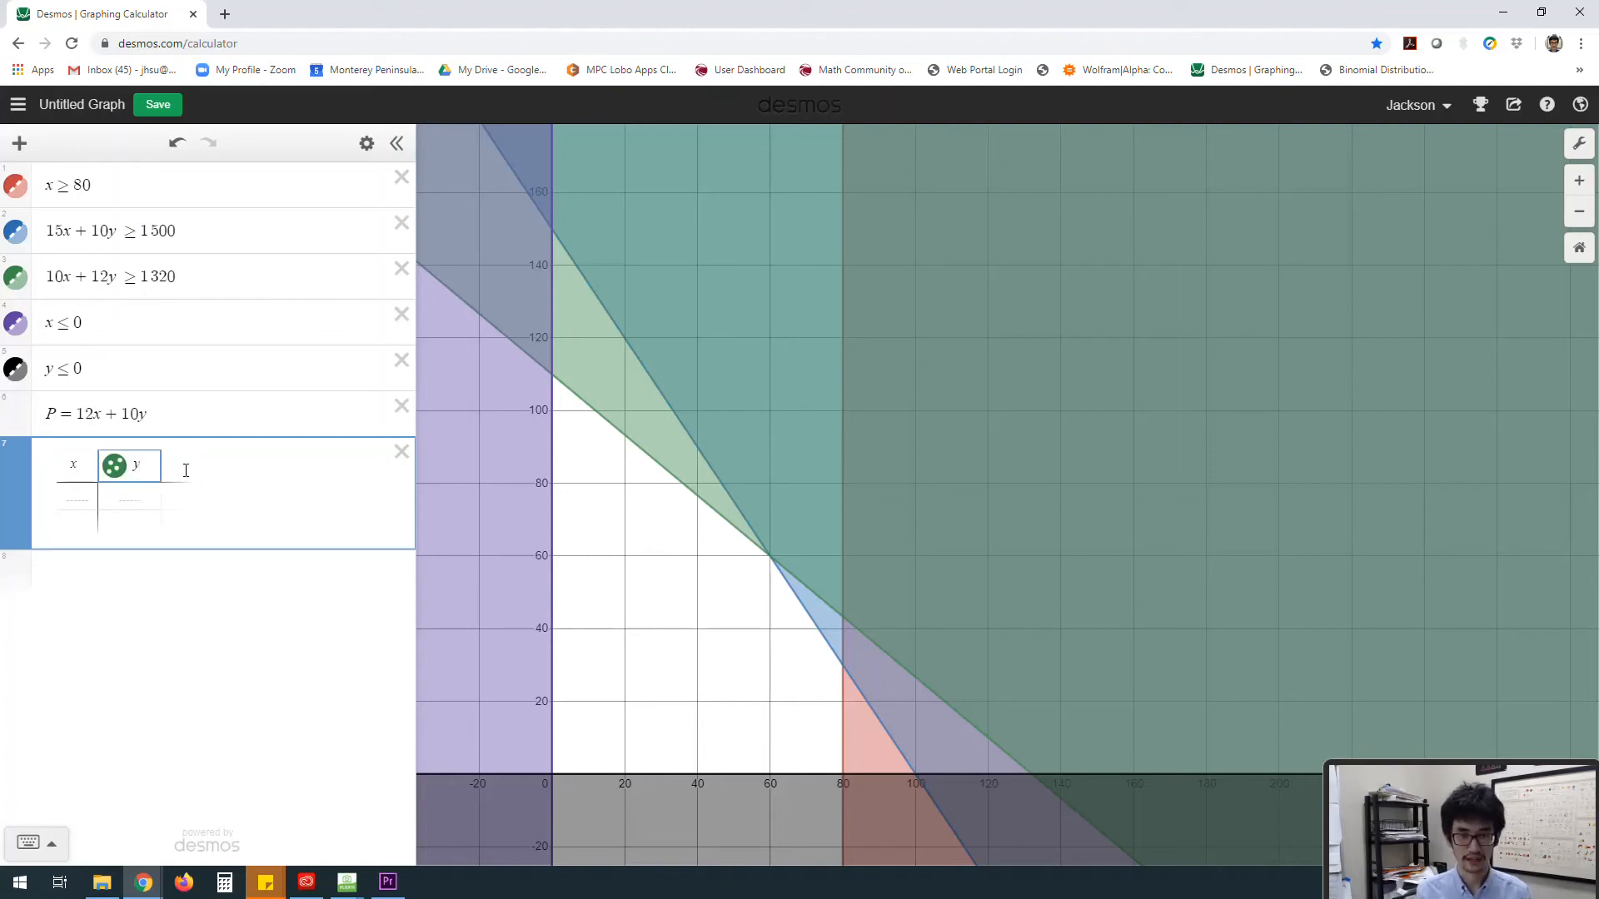
pyautogui.click(183, 468)
pyautogui.write('P')
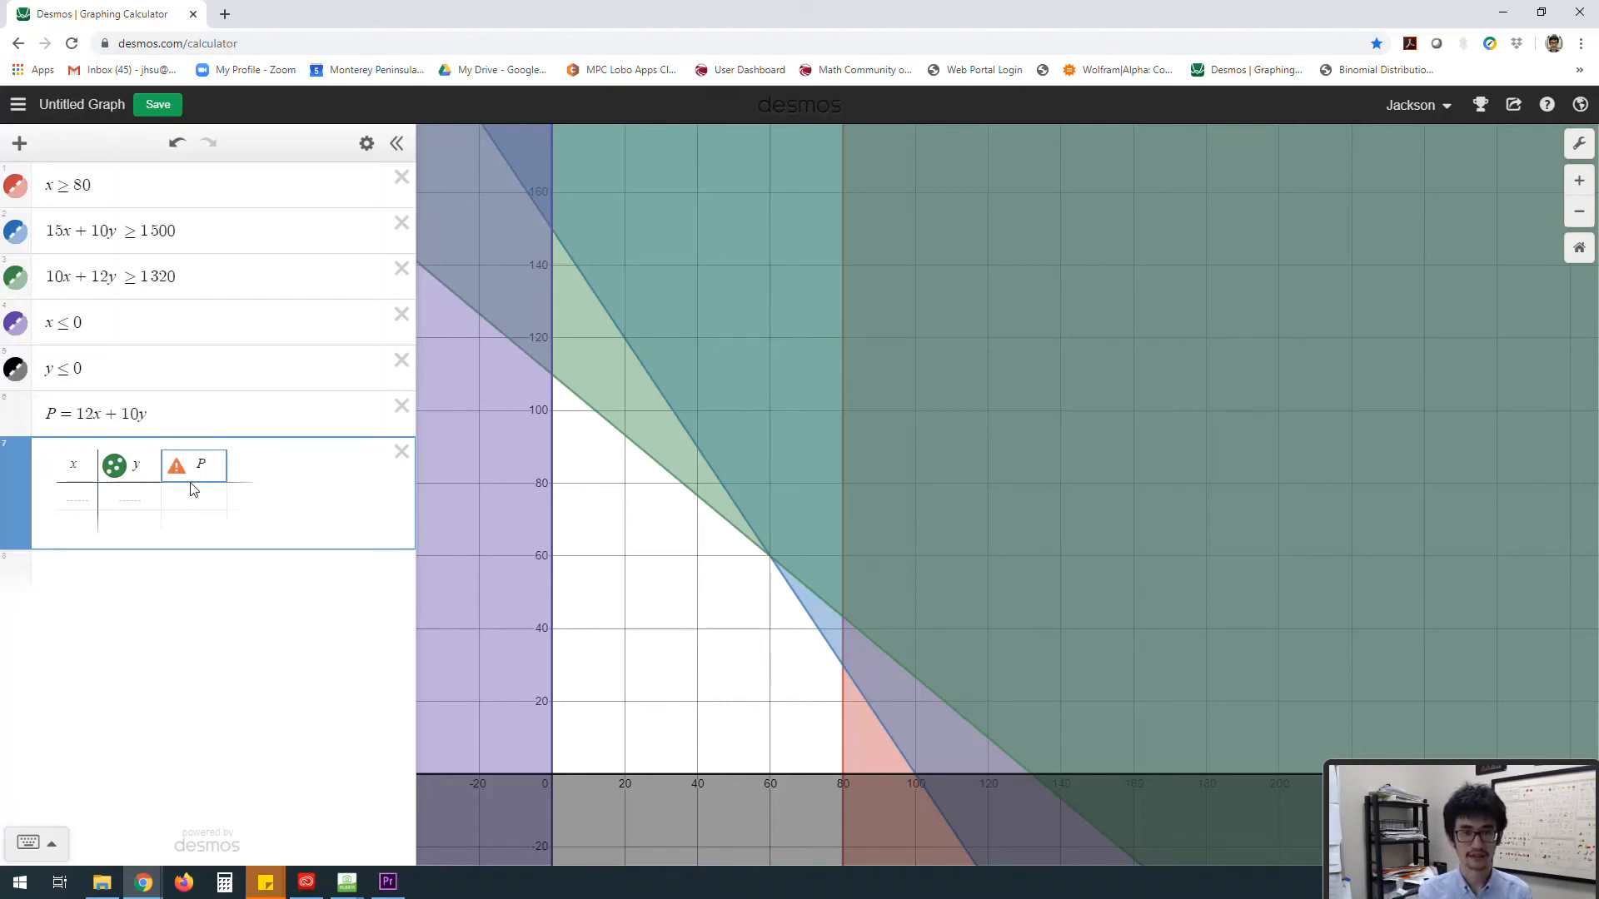
# Step: Enter the first corner point in the table: x = 0 and y = 110
pyautogui.click(77, 492)
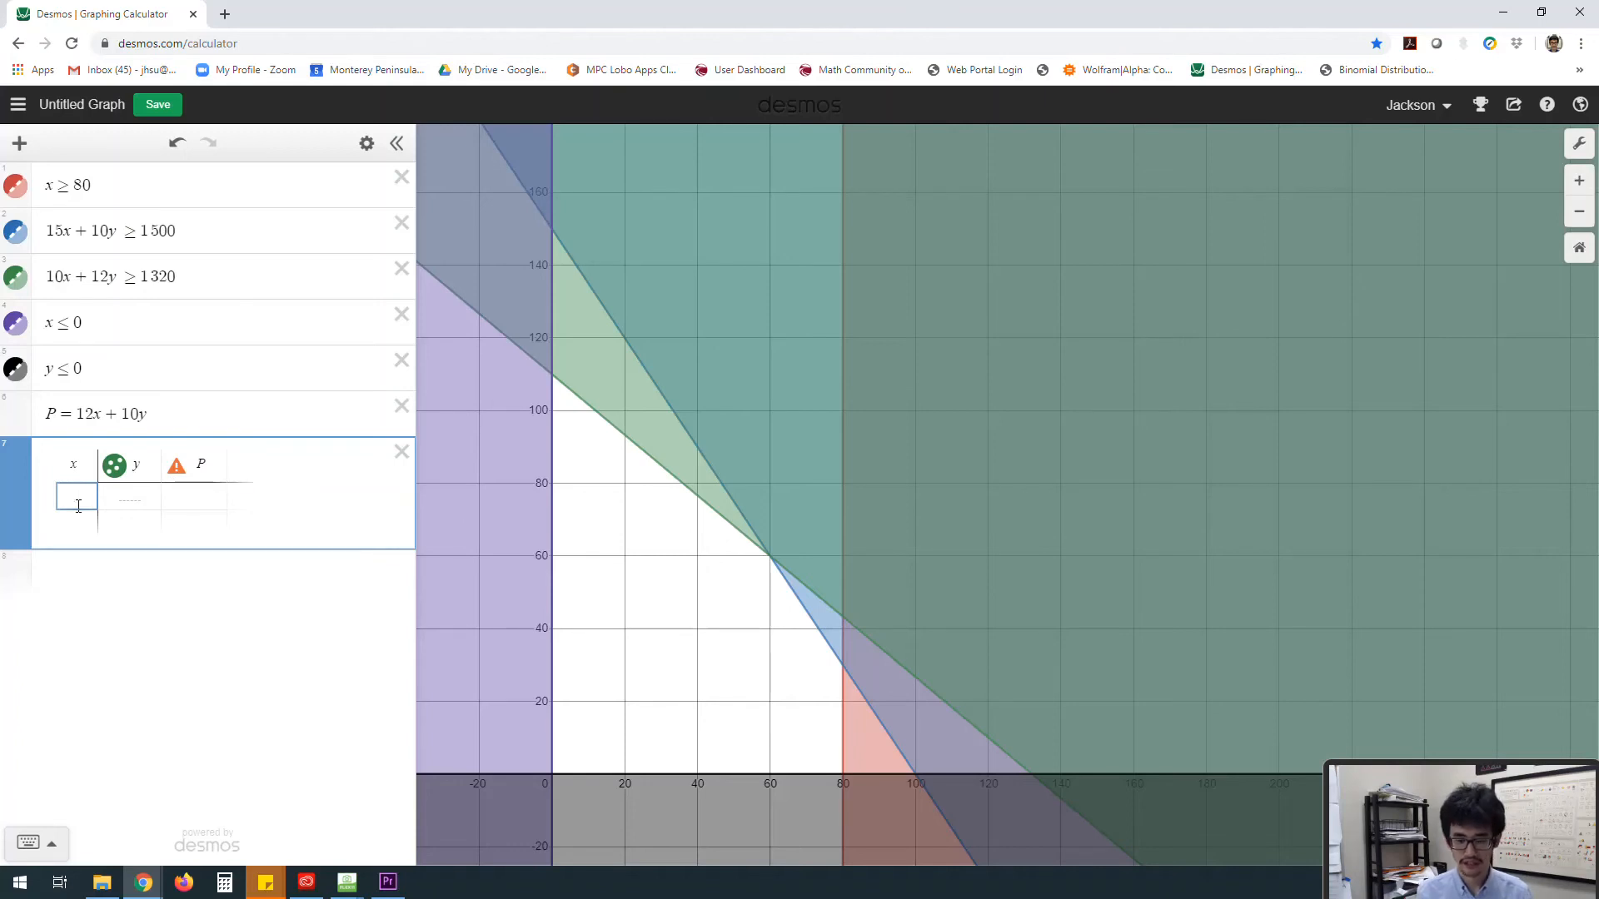
pyautogui.click(556, 385)
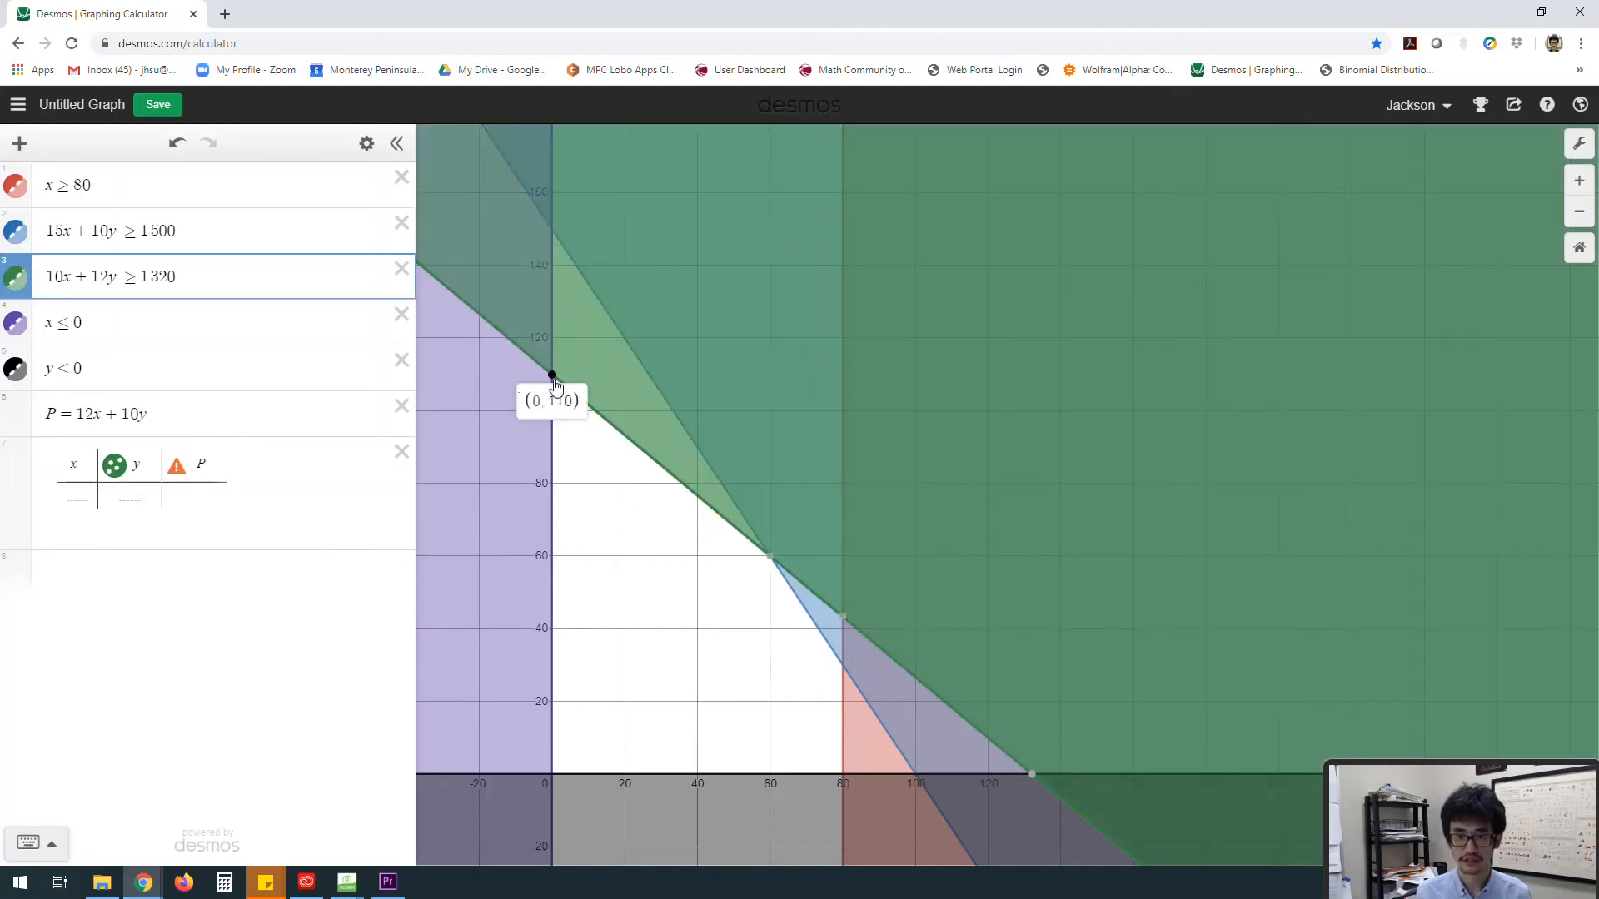
pyautogui.click(86, 500)
pyautogui.write('0')
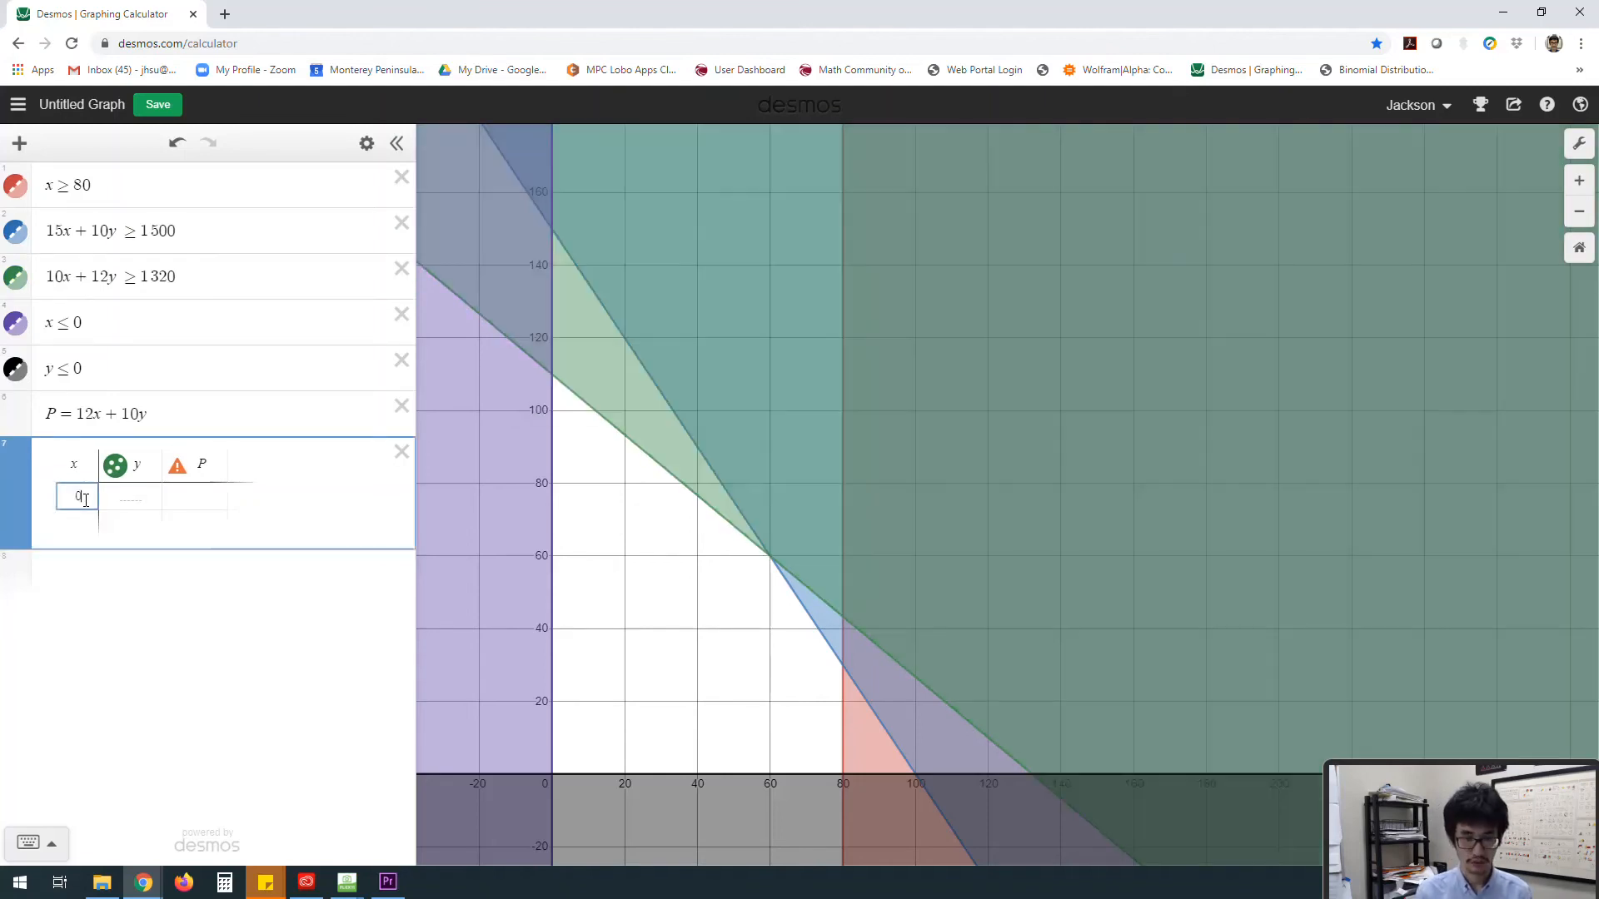
pyautogui.press('Tab')
pyautogui.write('110')
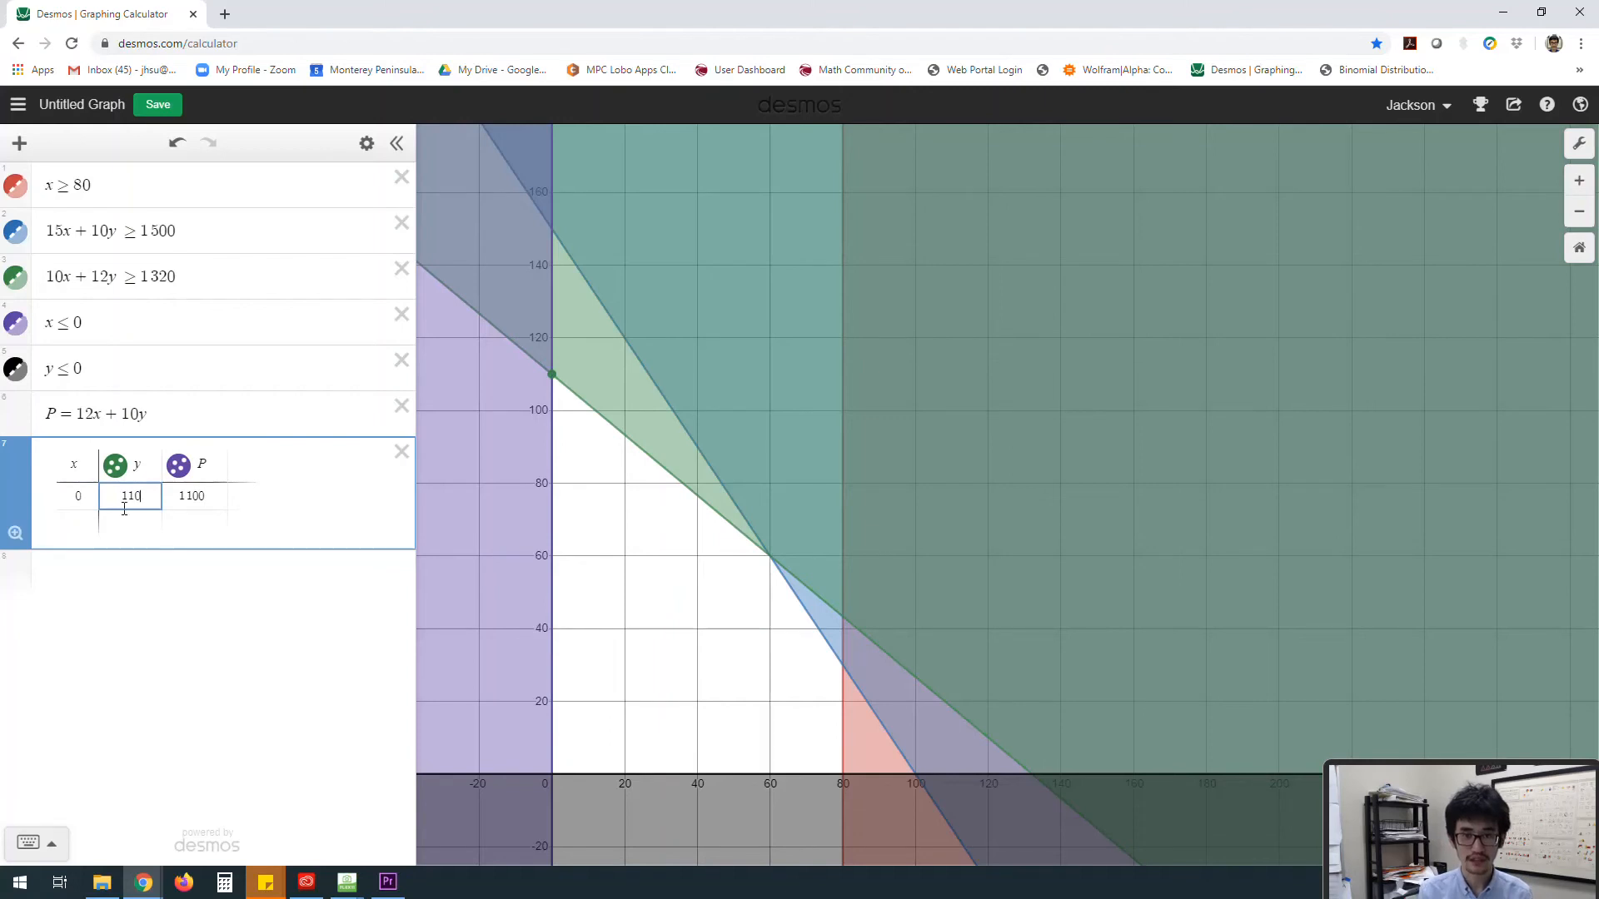
# Step: Add a second table row for the corner point x = 60, y = 60
pyautogui.click(85, 527)
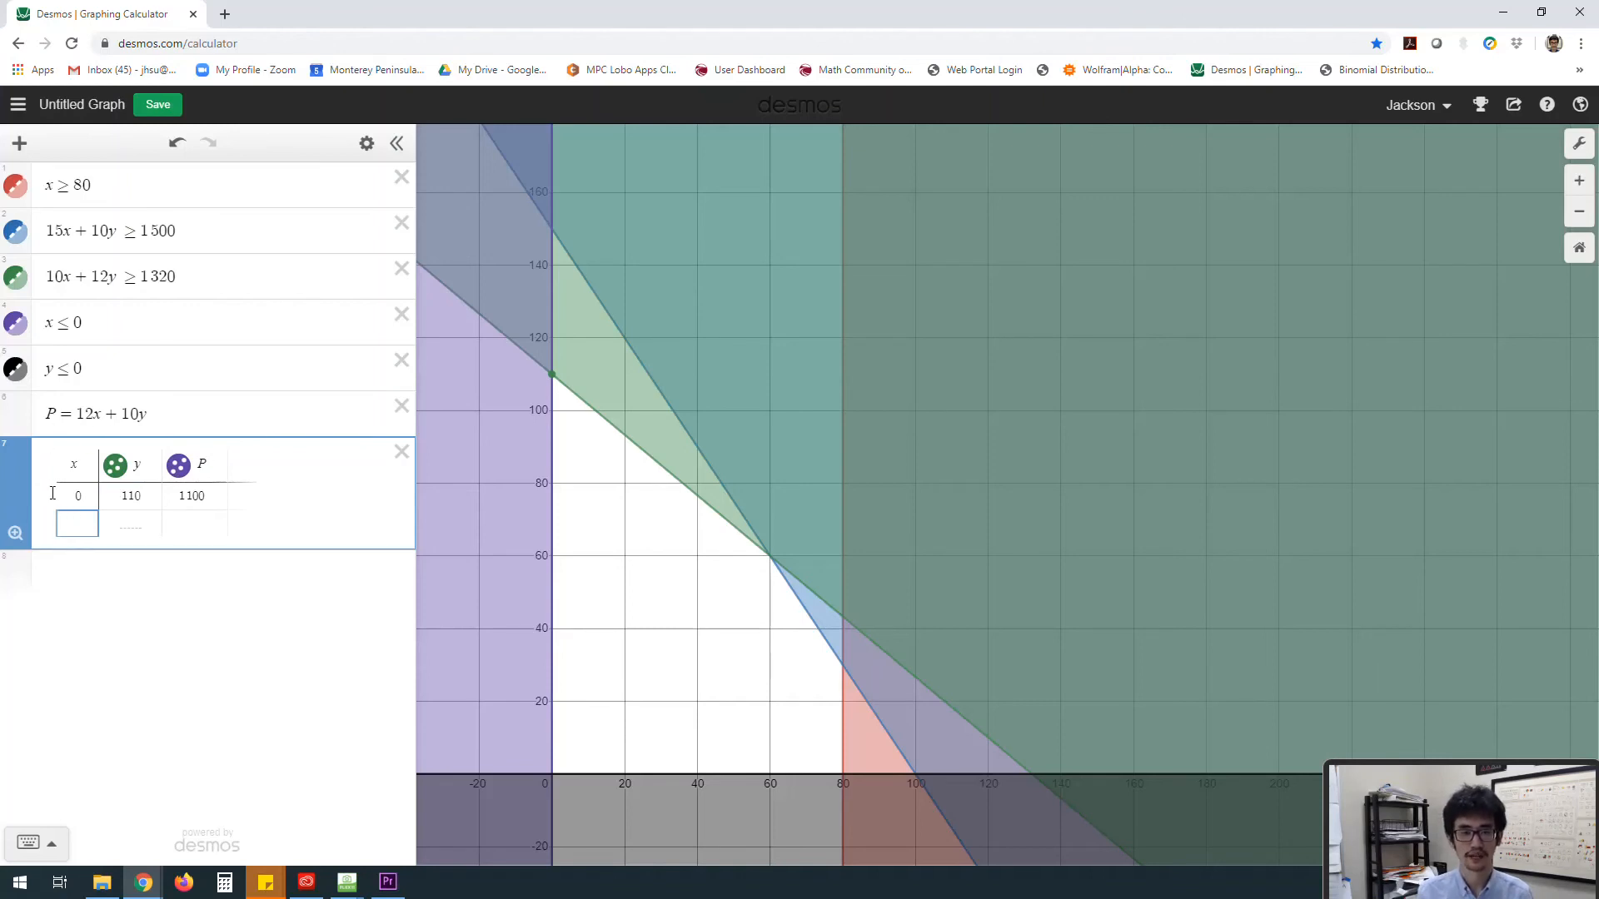
pyautogui.click(554, 379)
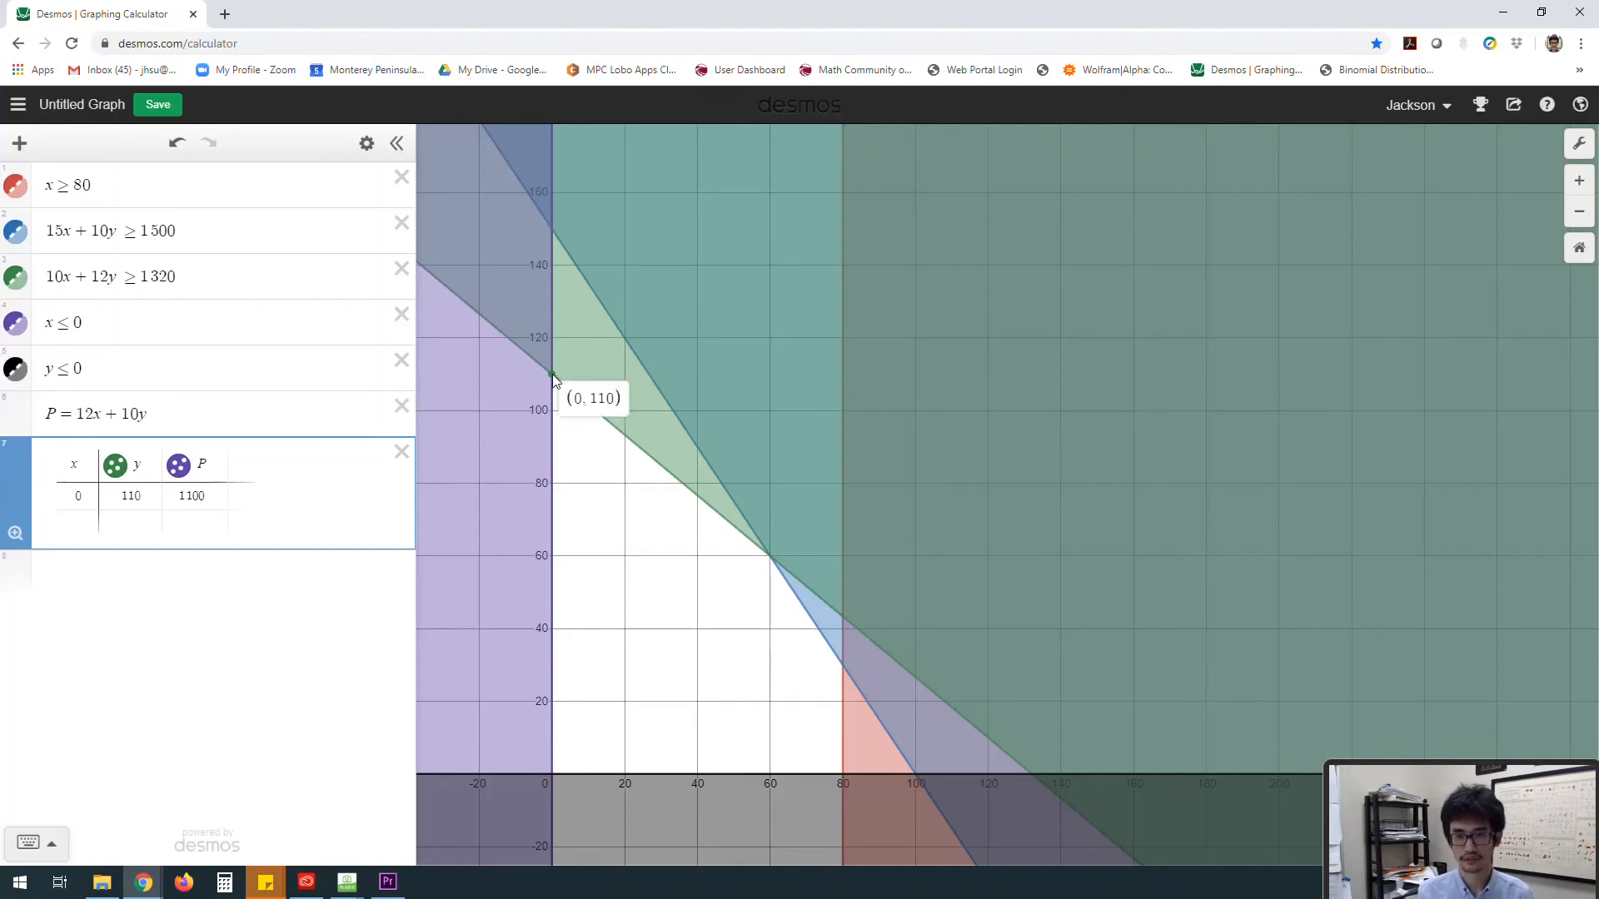
pyautogui.click(770, 560)
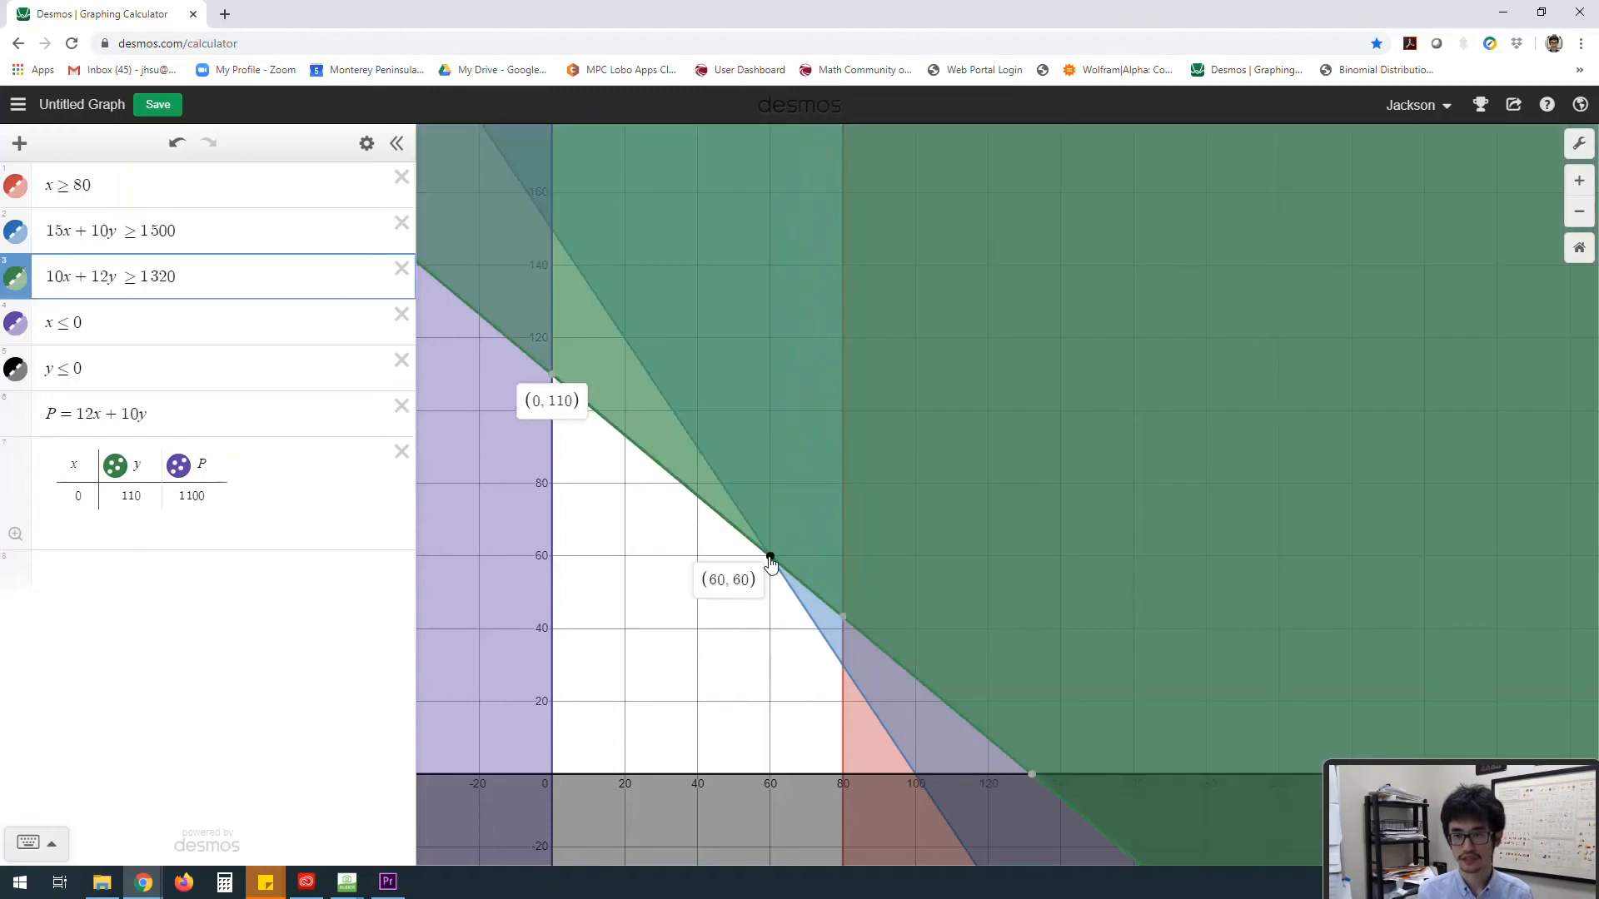
pyautogui.click(215, 503)
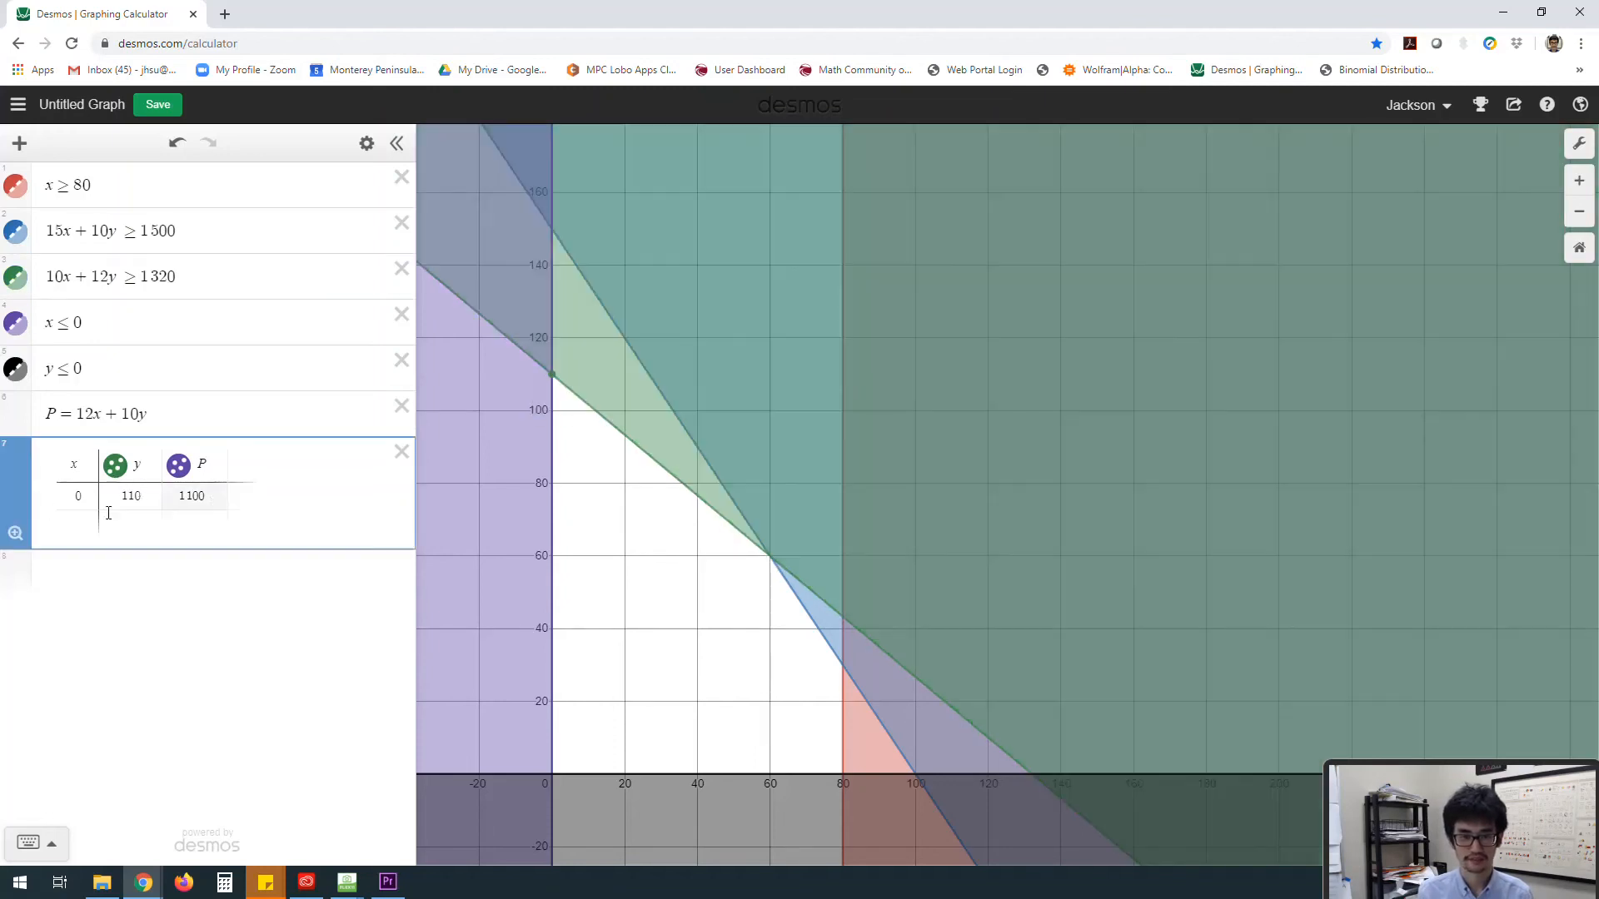
pyautogui.click(83, 524)
pyautogui.press('Tab')
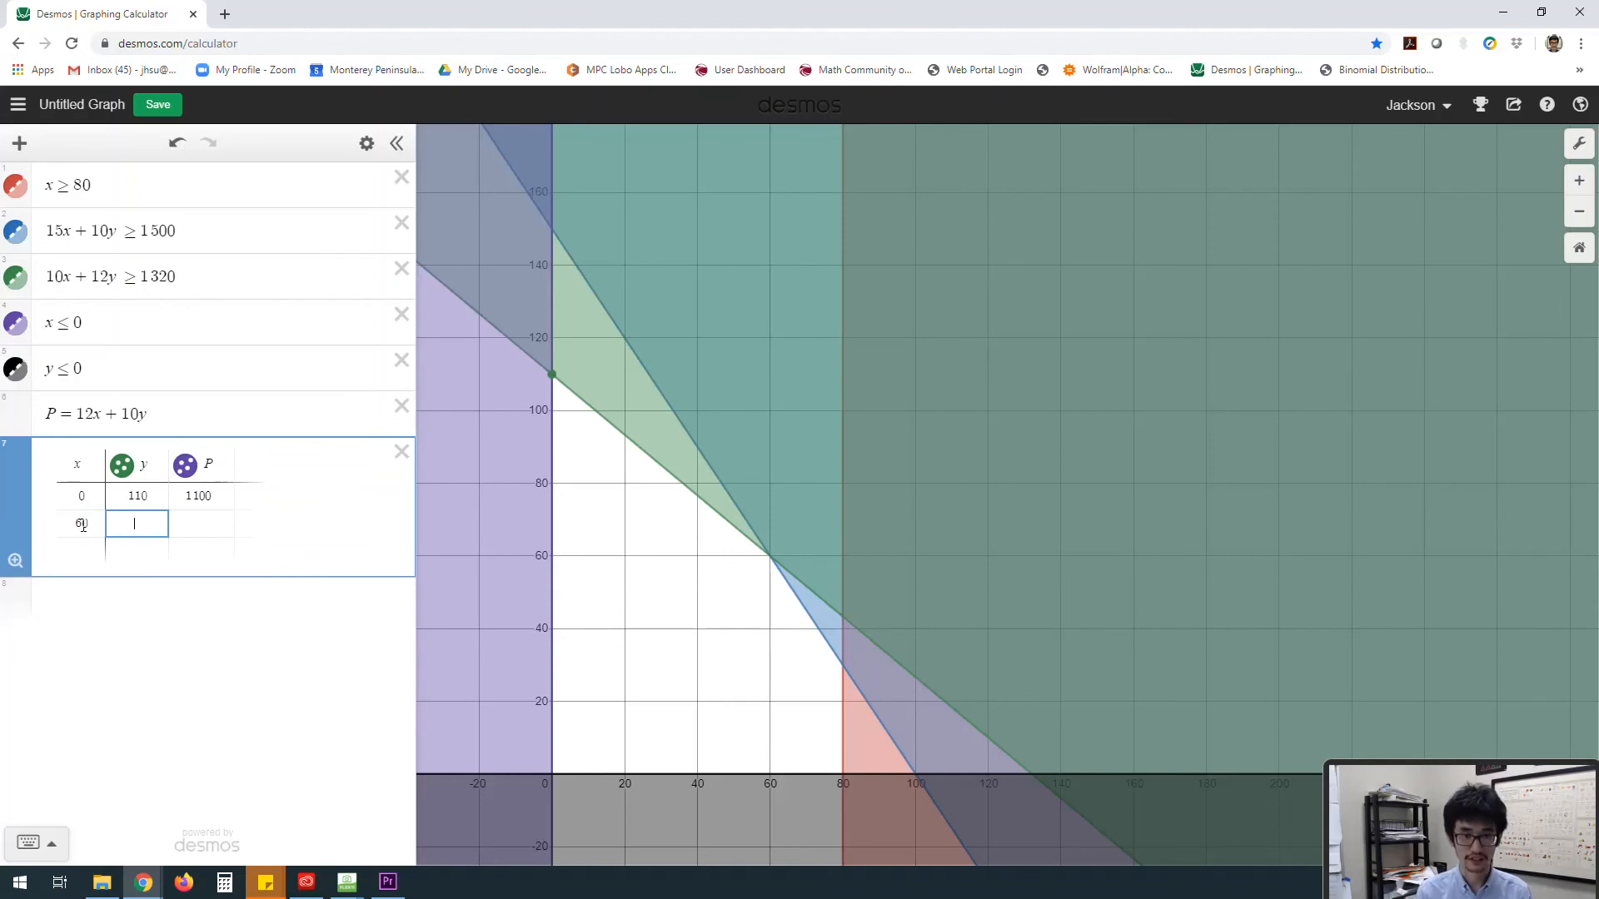
pyautogui.write('60')
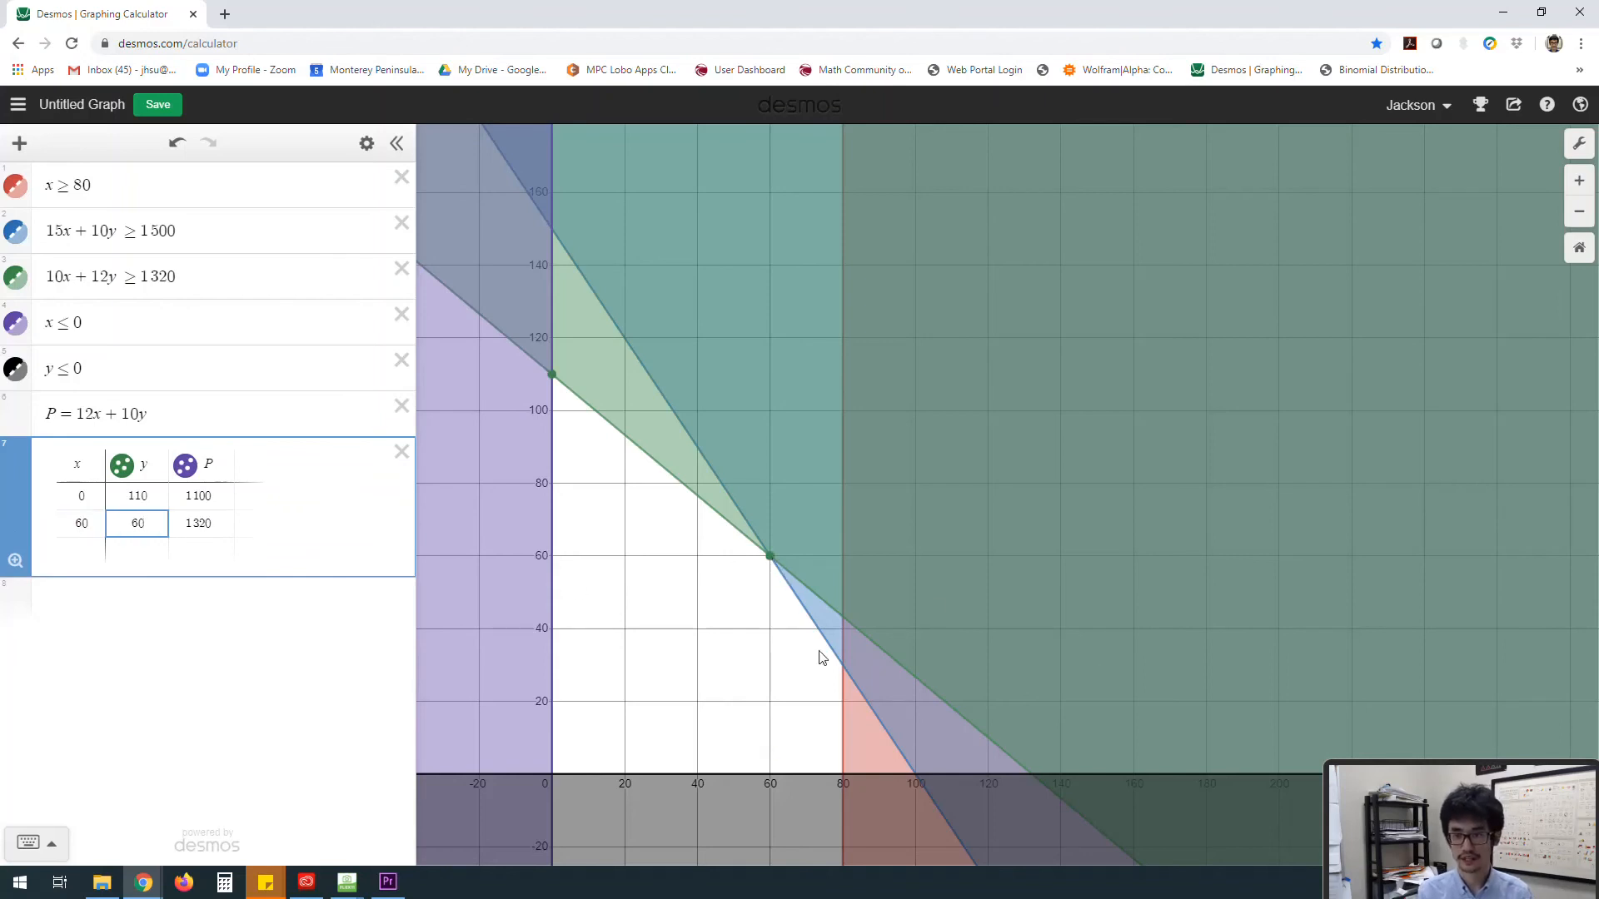
# Step: Add a third table row for the corner point x = 80, y = 30
pyautogui.click(843, 671)
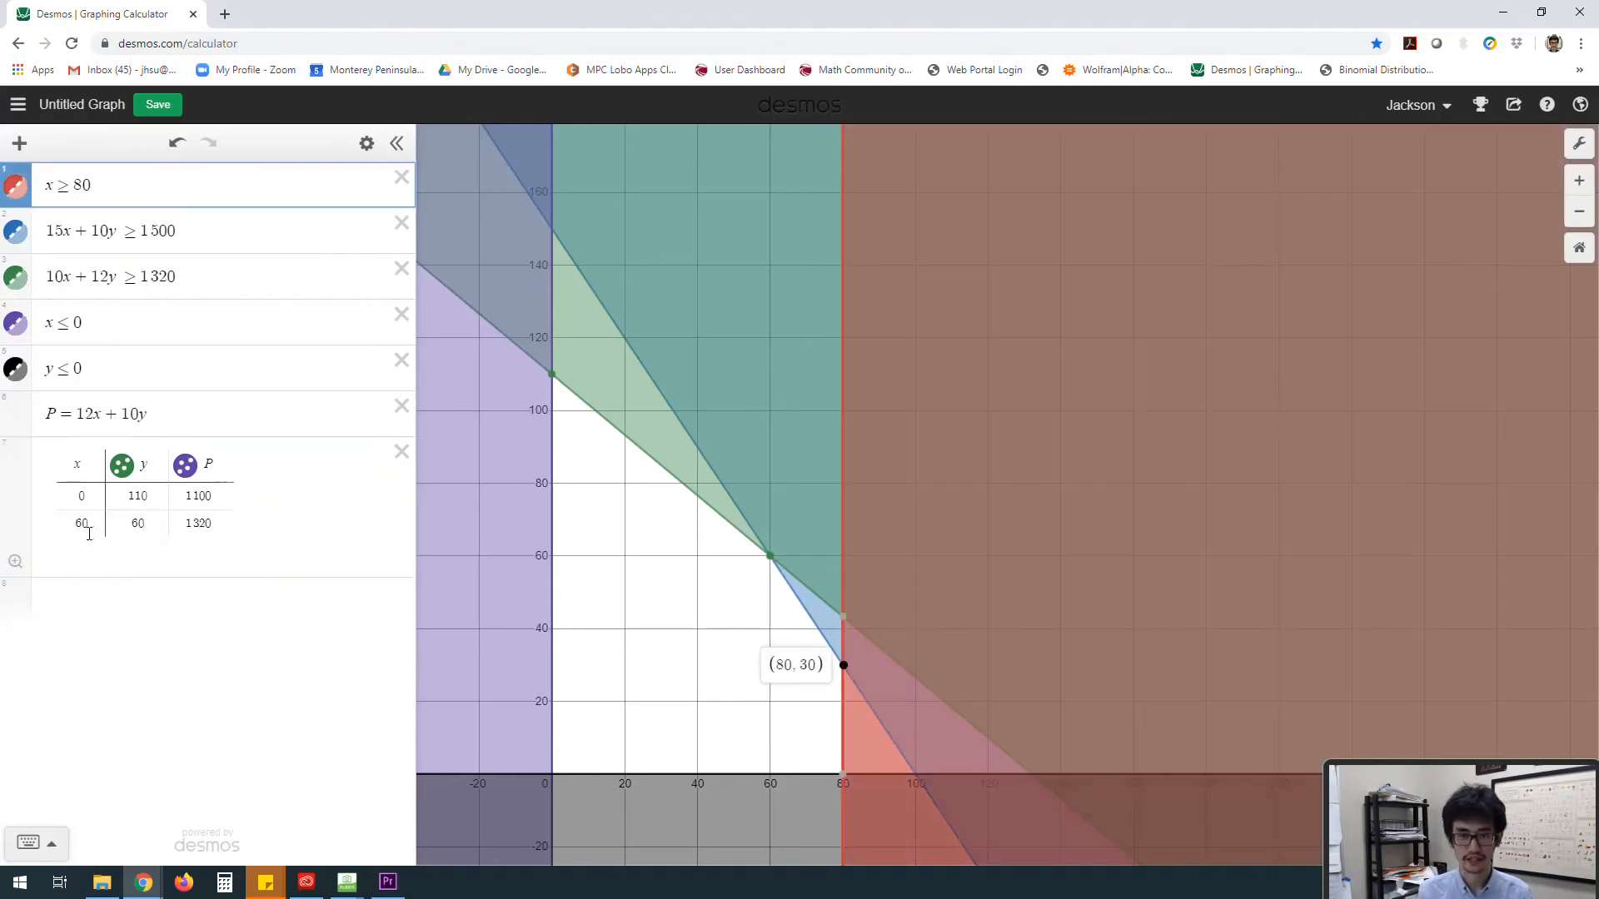
pyautogui.click(68, 546)
pyautogui.click(77, 547)
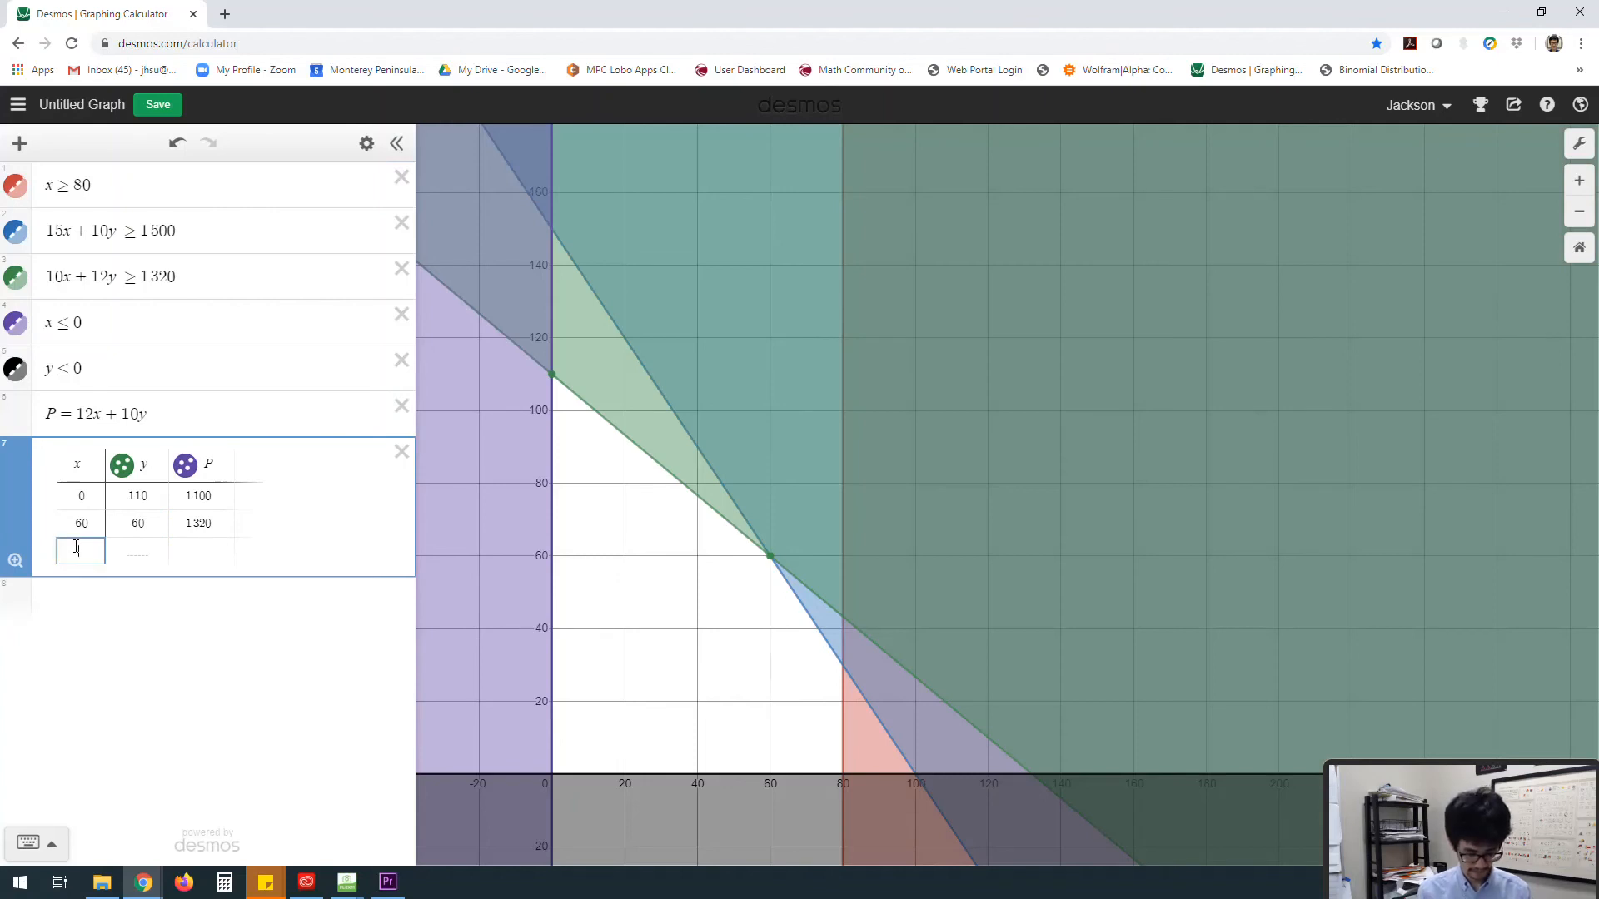
pyautogui.write('80')
pyautogui.press('Tab')
pyautogui.write('30')
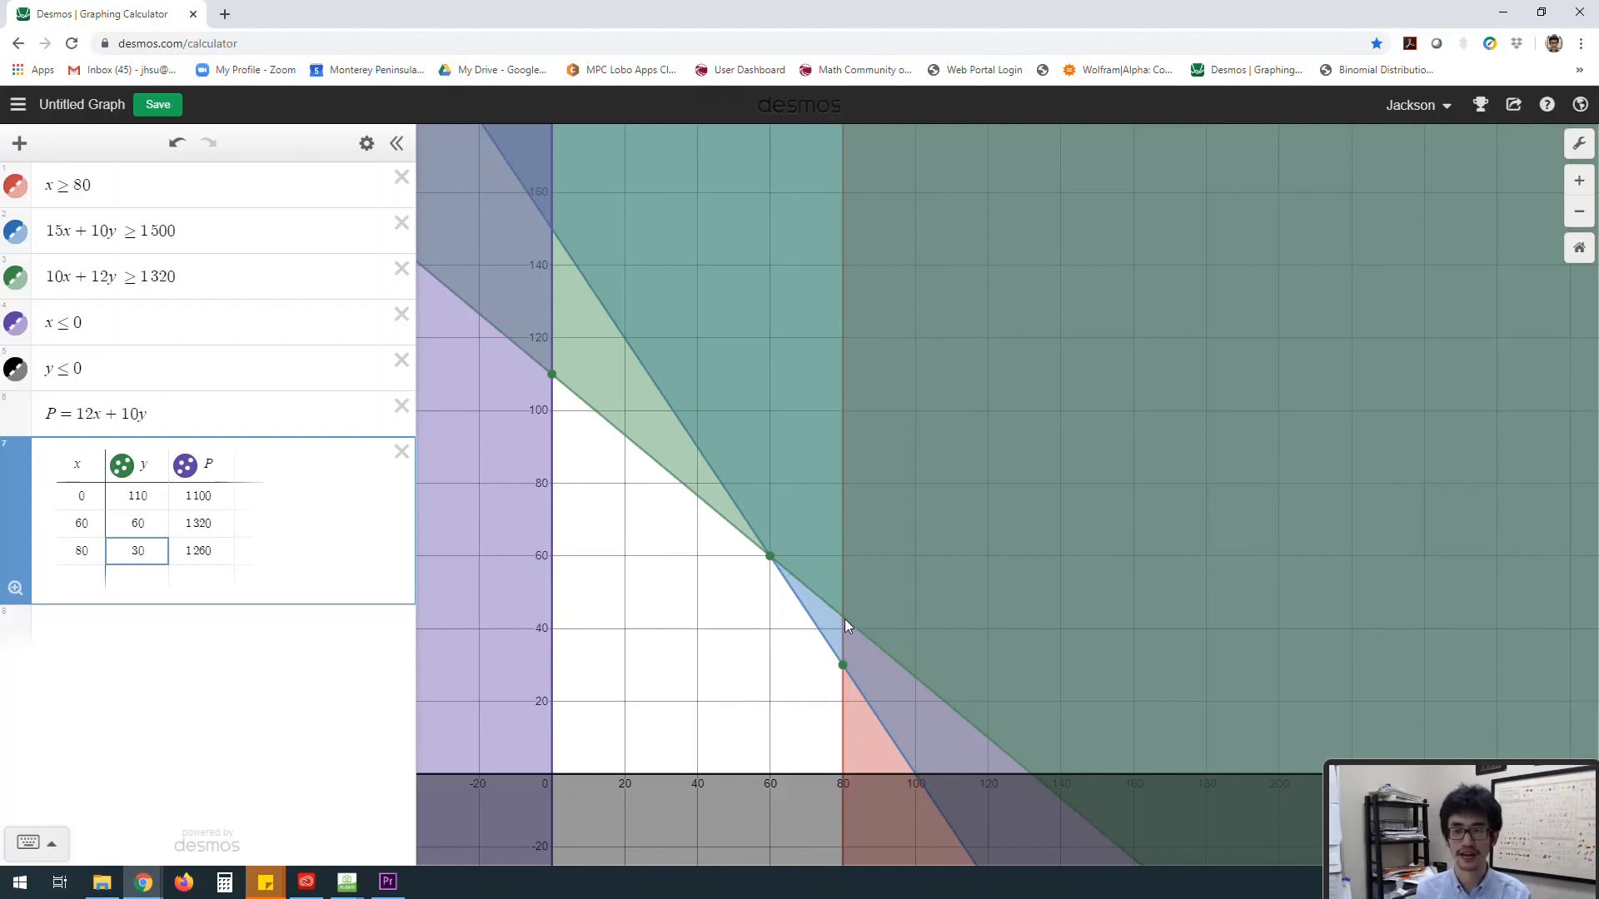
# Step: Add a fourth table row for the corner point x = 80, y = 0
pyautogui.click(839, 774)
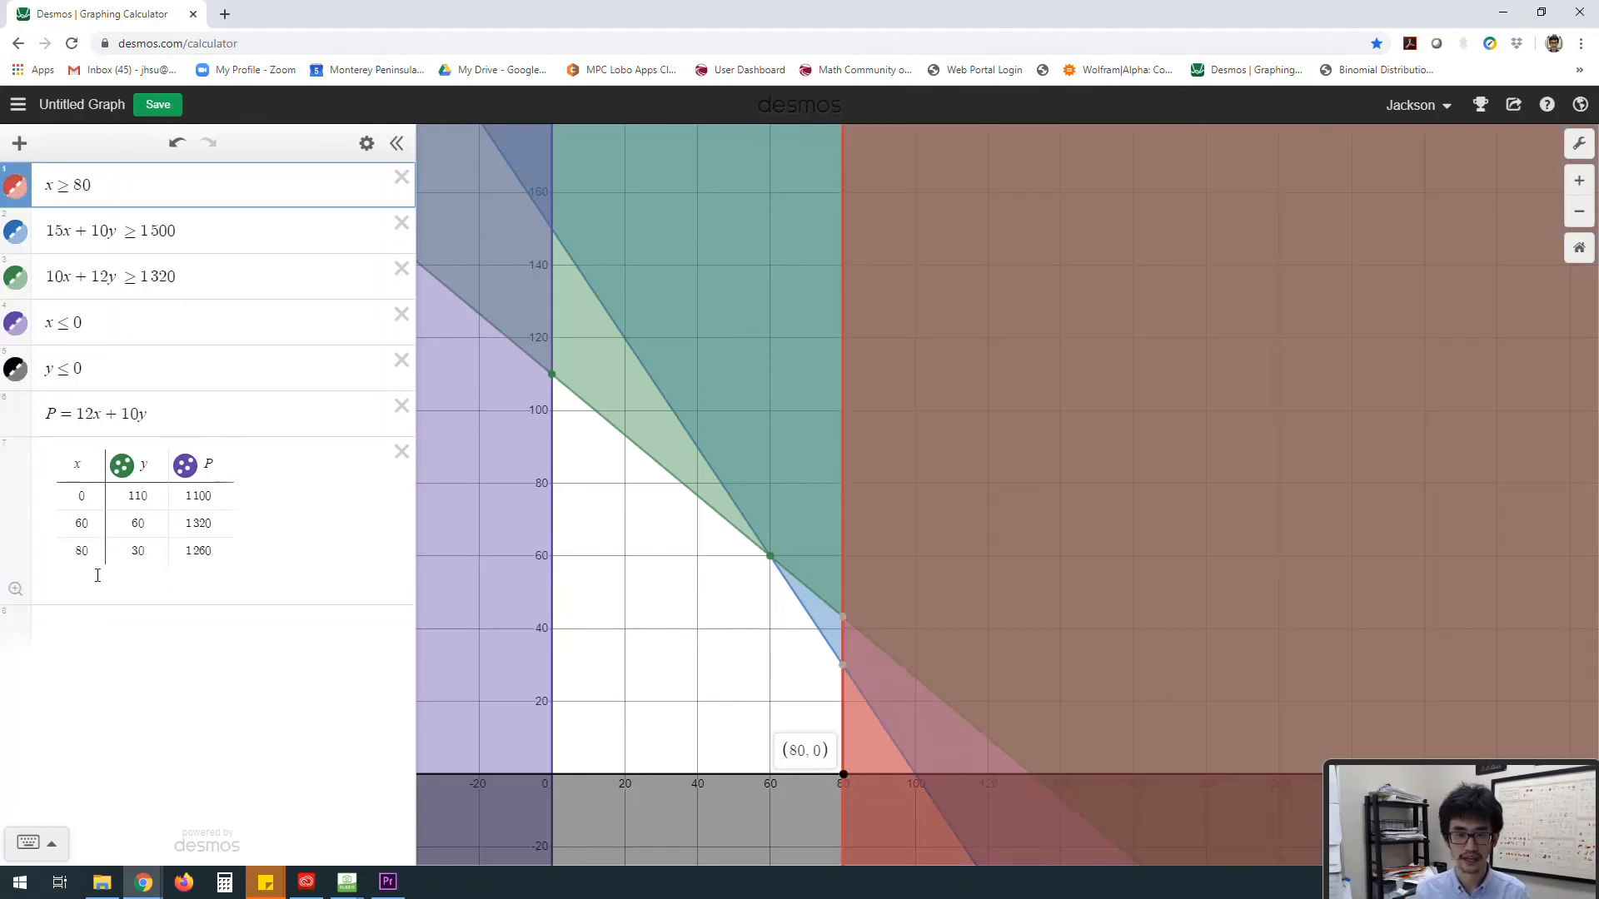
pyautogui.click(79, 573)
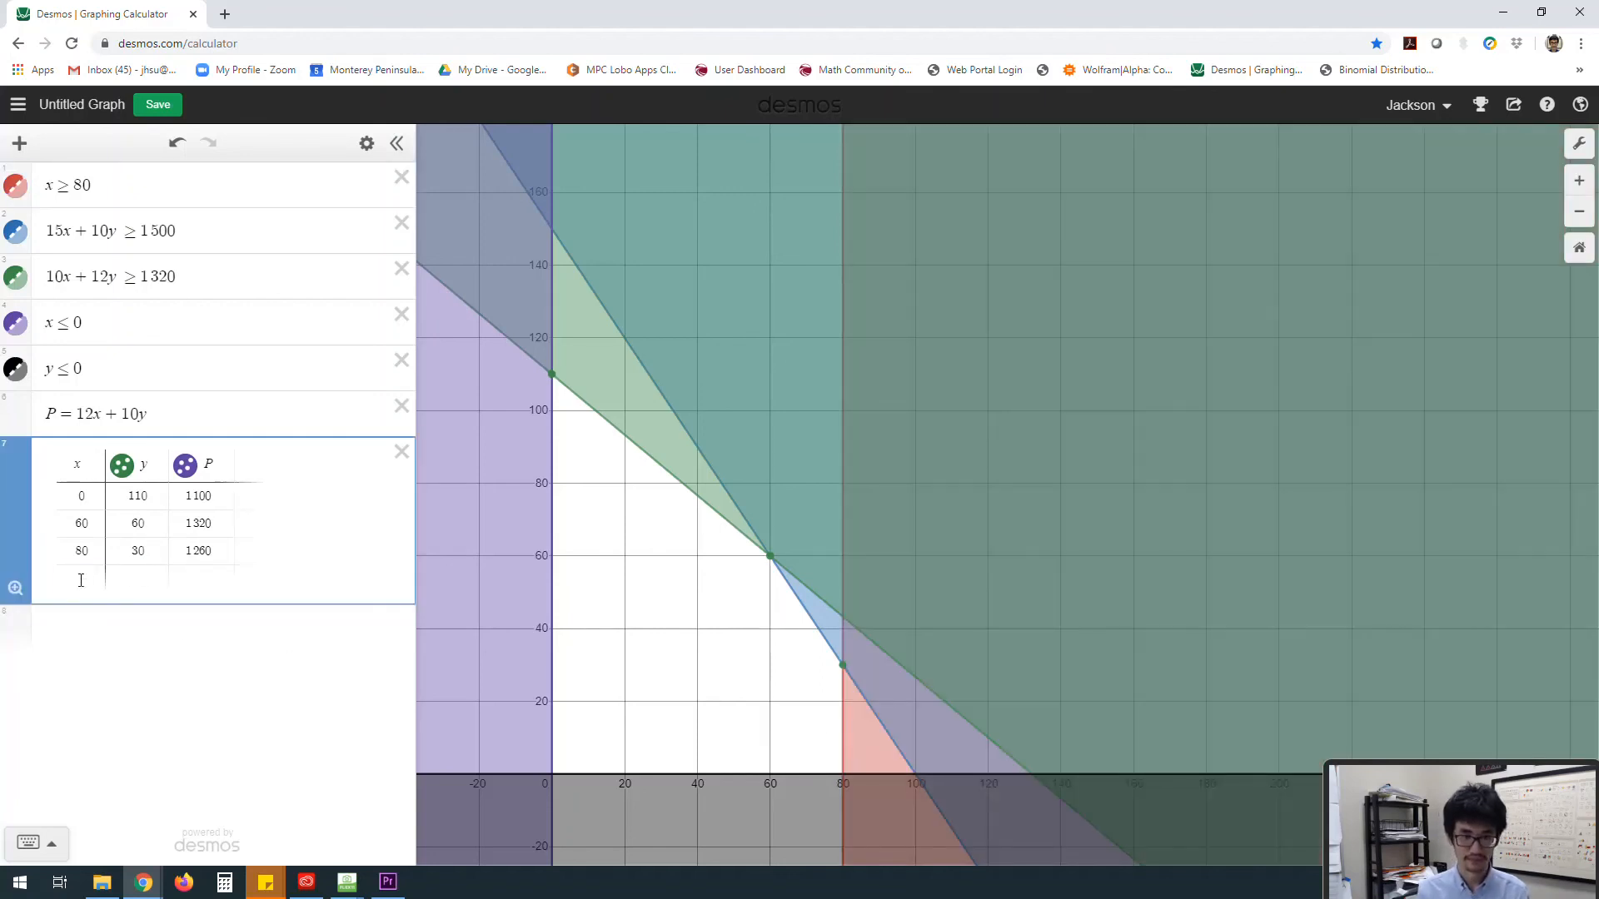
pyautogui.click(80, 574)
pyautogui.write('80')
pyautogui.press('Tab')
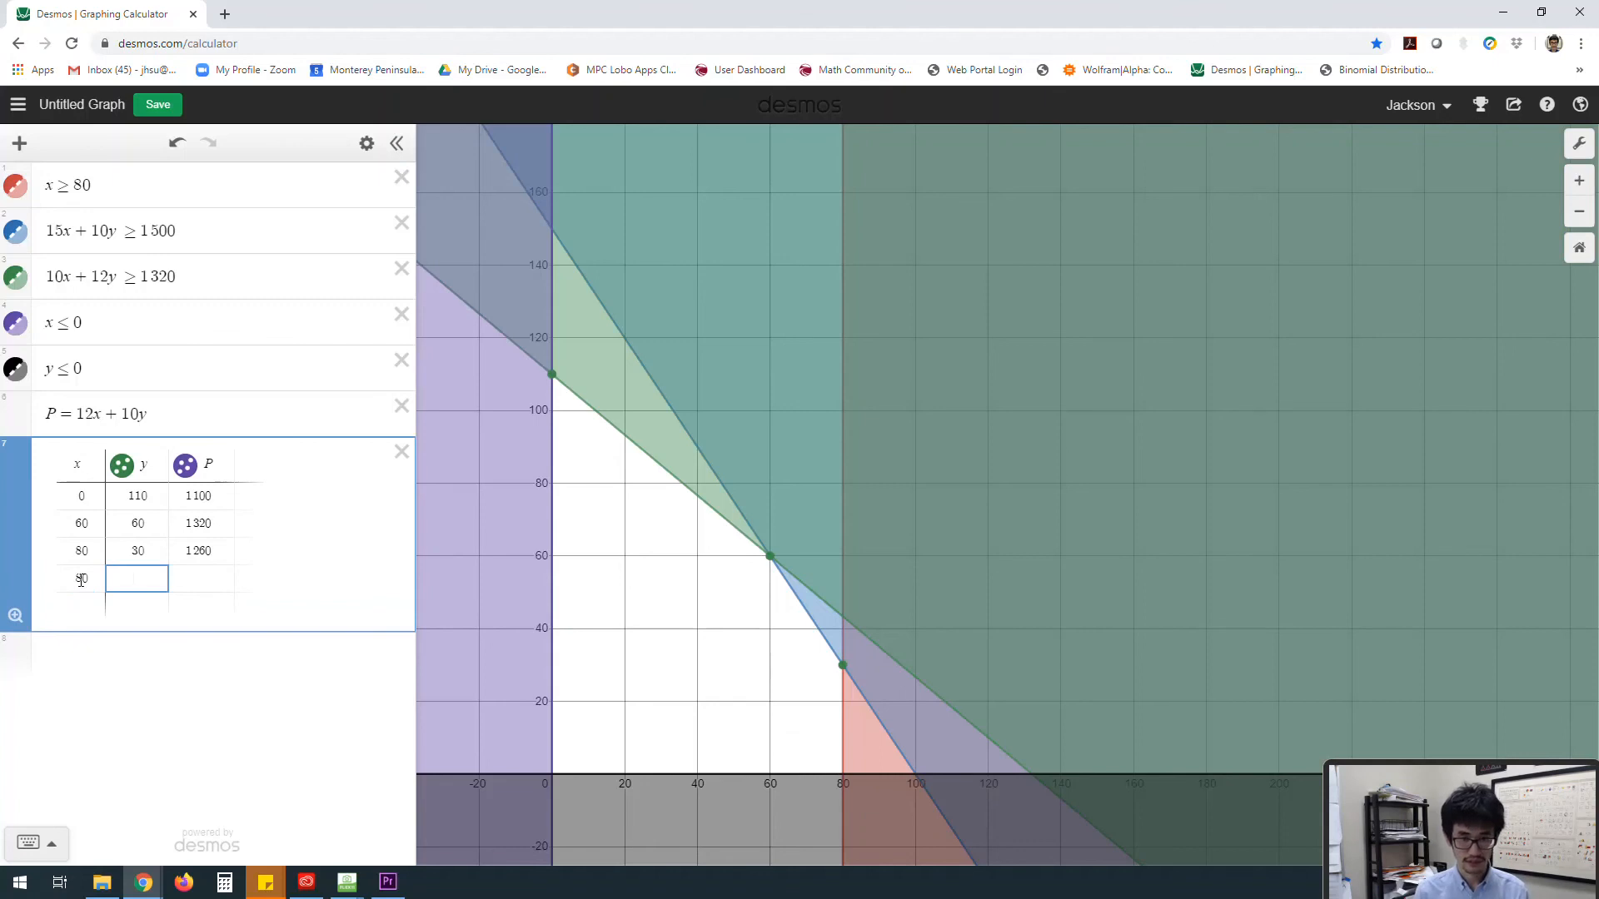
pyautogui.write('0')
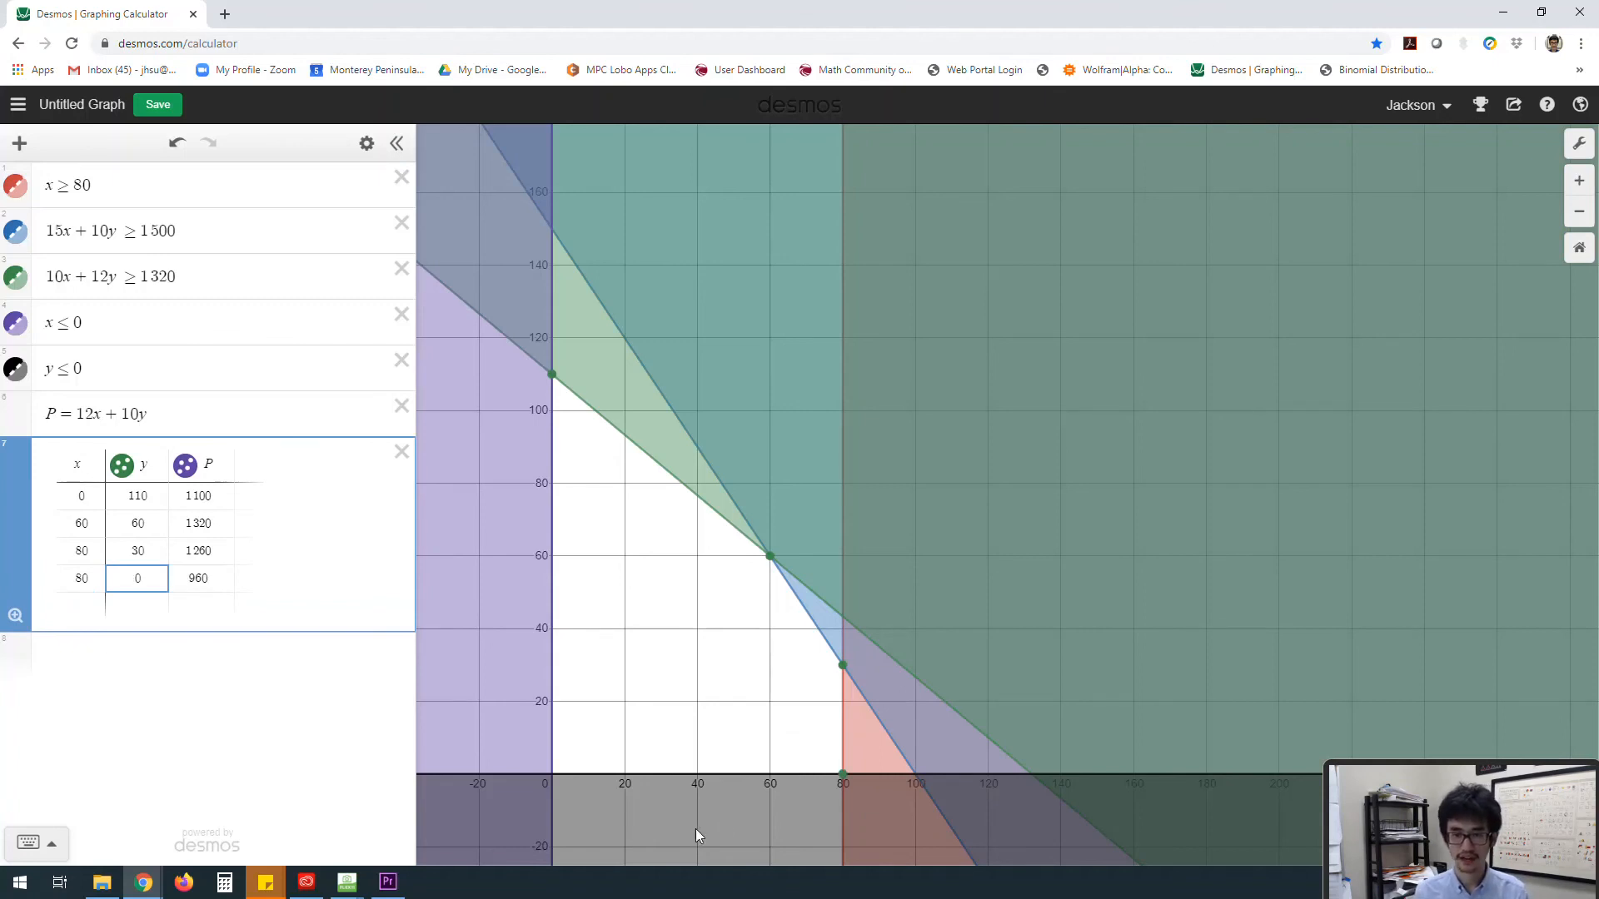
# Step: Add a fifth table row for the corner point x = 0, y = 0
pyautogui.click(551, 774)
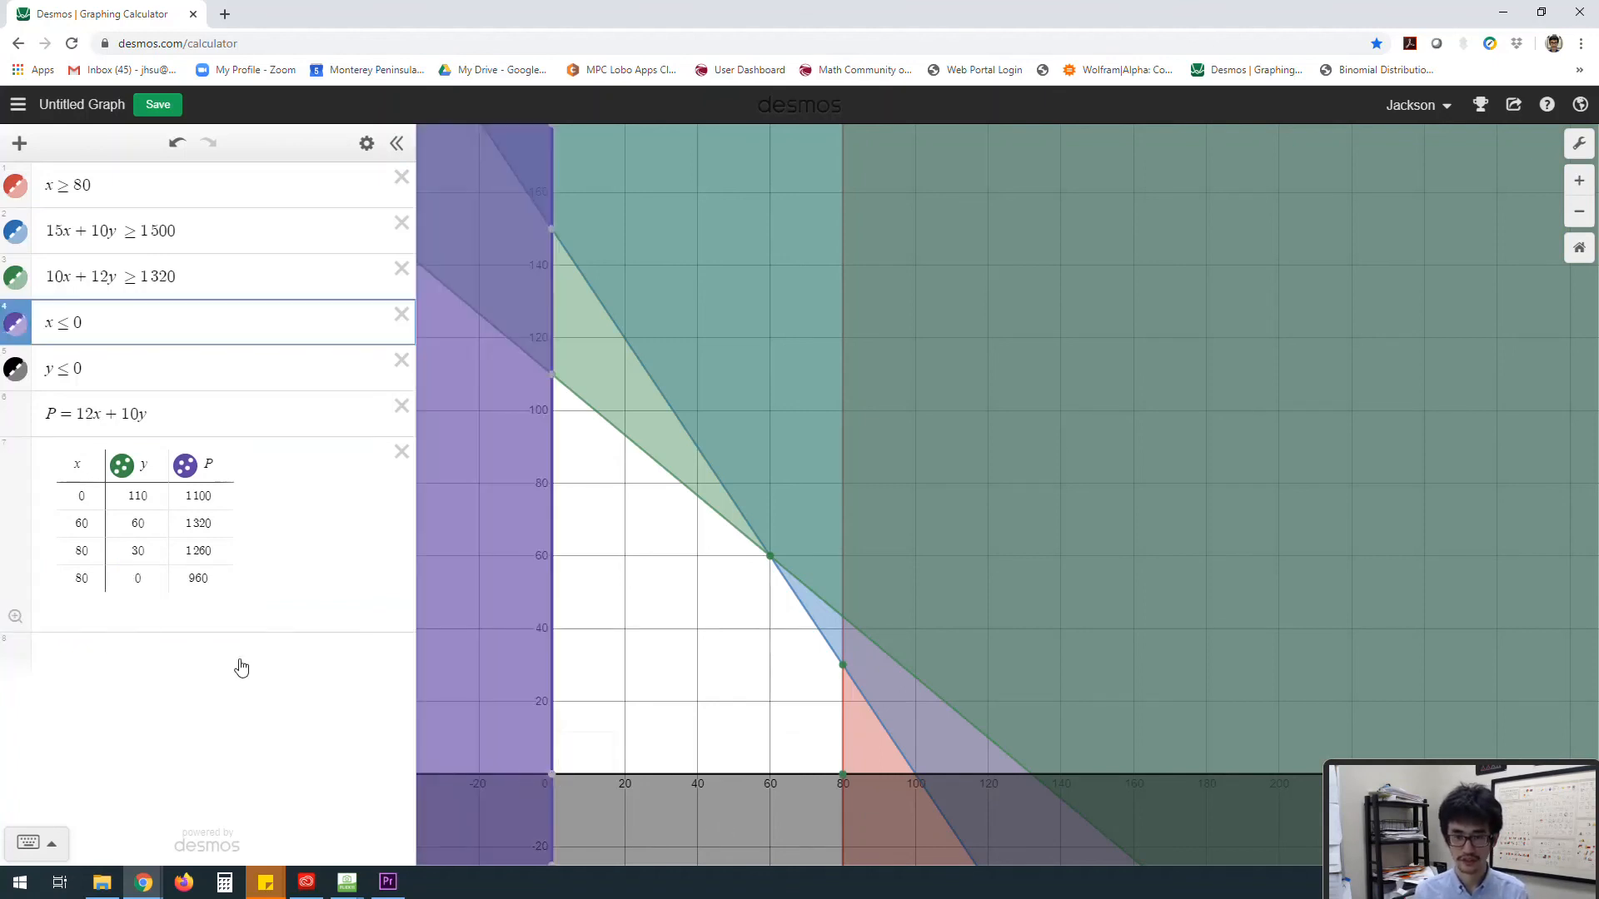
pyautogui.click(90, 596)
pyautogui.click(76, 606)
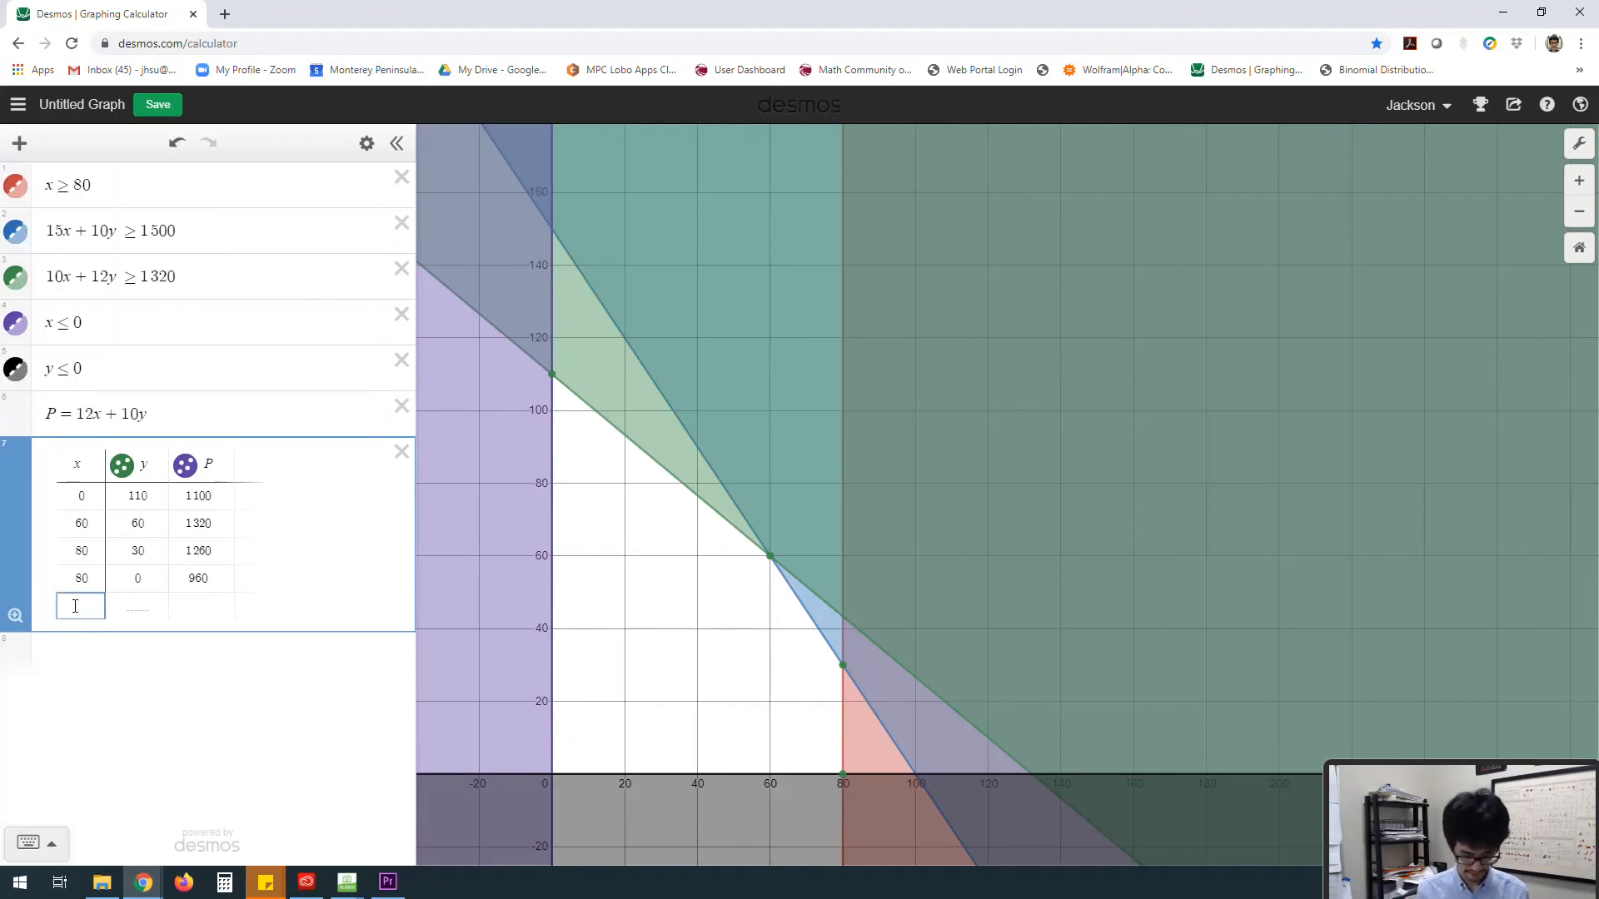
pyautogui.write('0')
pyautogui.click(137, 606)
pyautogui.write('0')
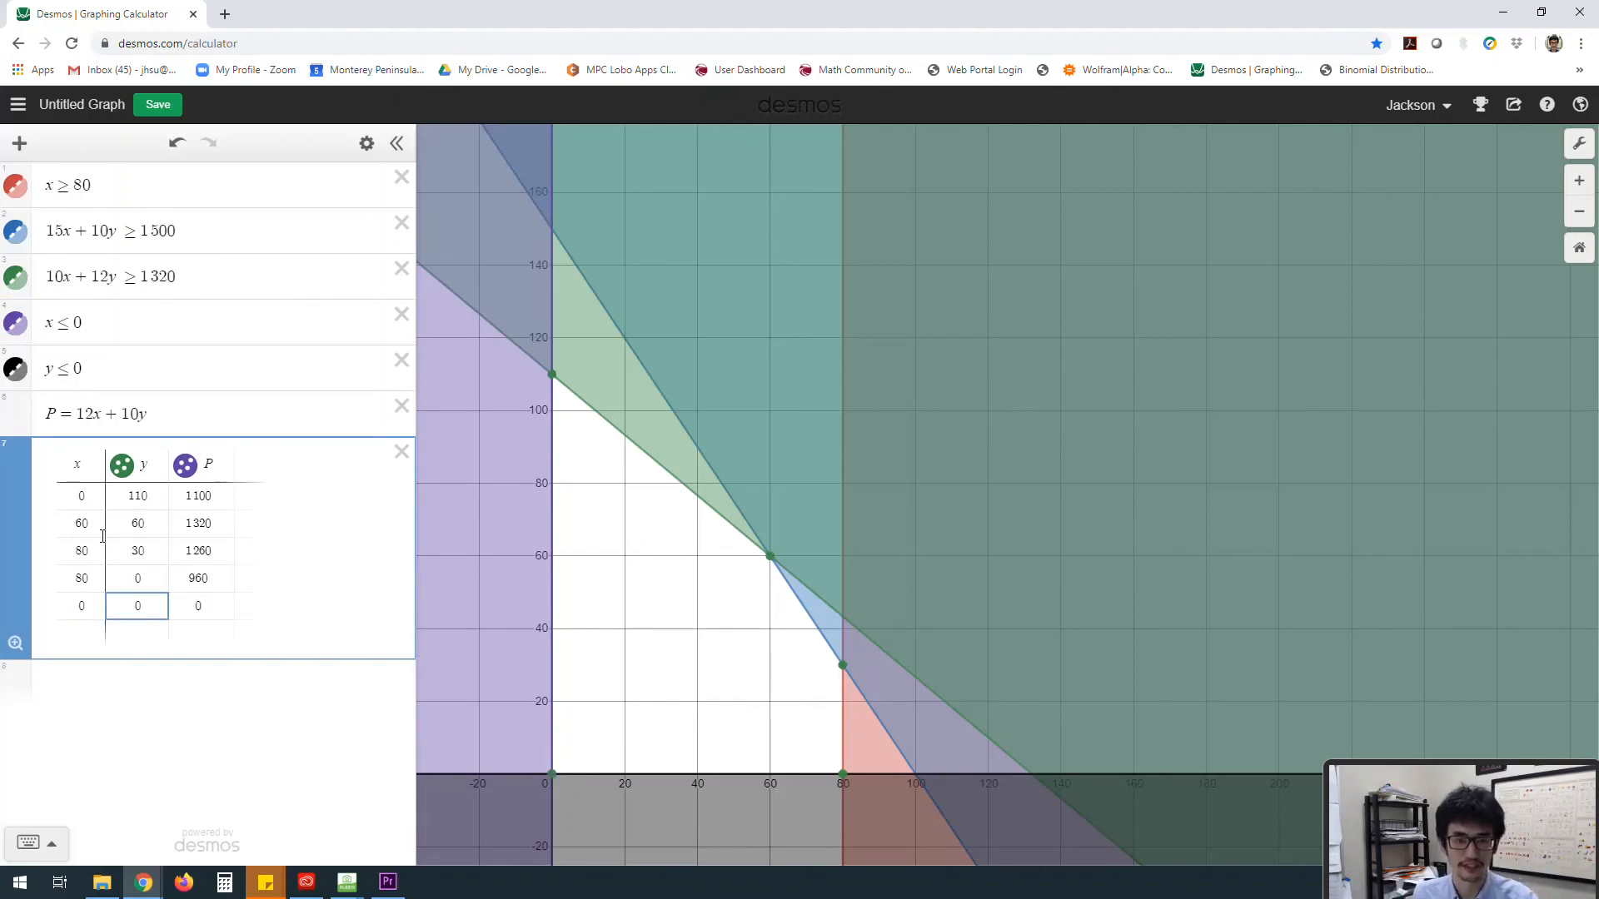
# Step: Examine the table's P column to compare the profit at each corner point
pyautogui.doubleClick(79, 525)
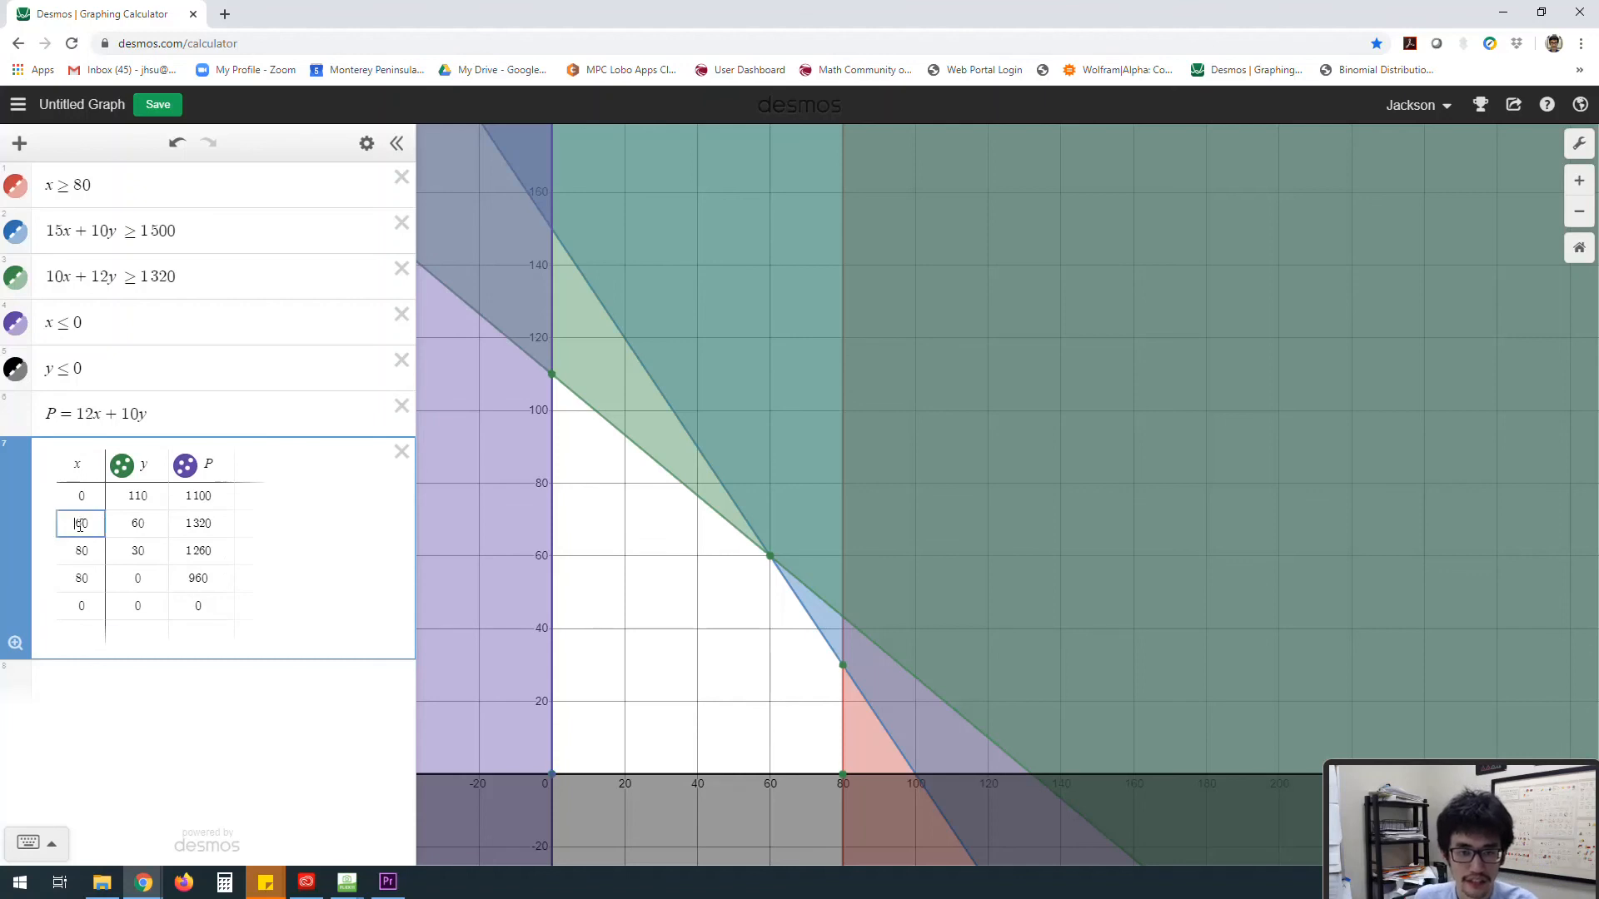
pyautogui.click(214, 526)
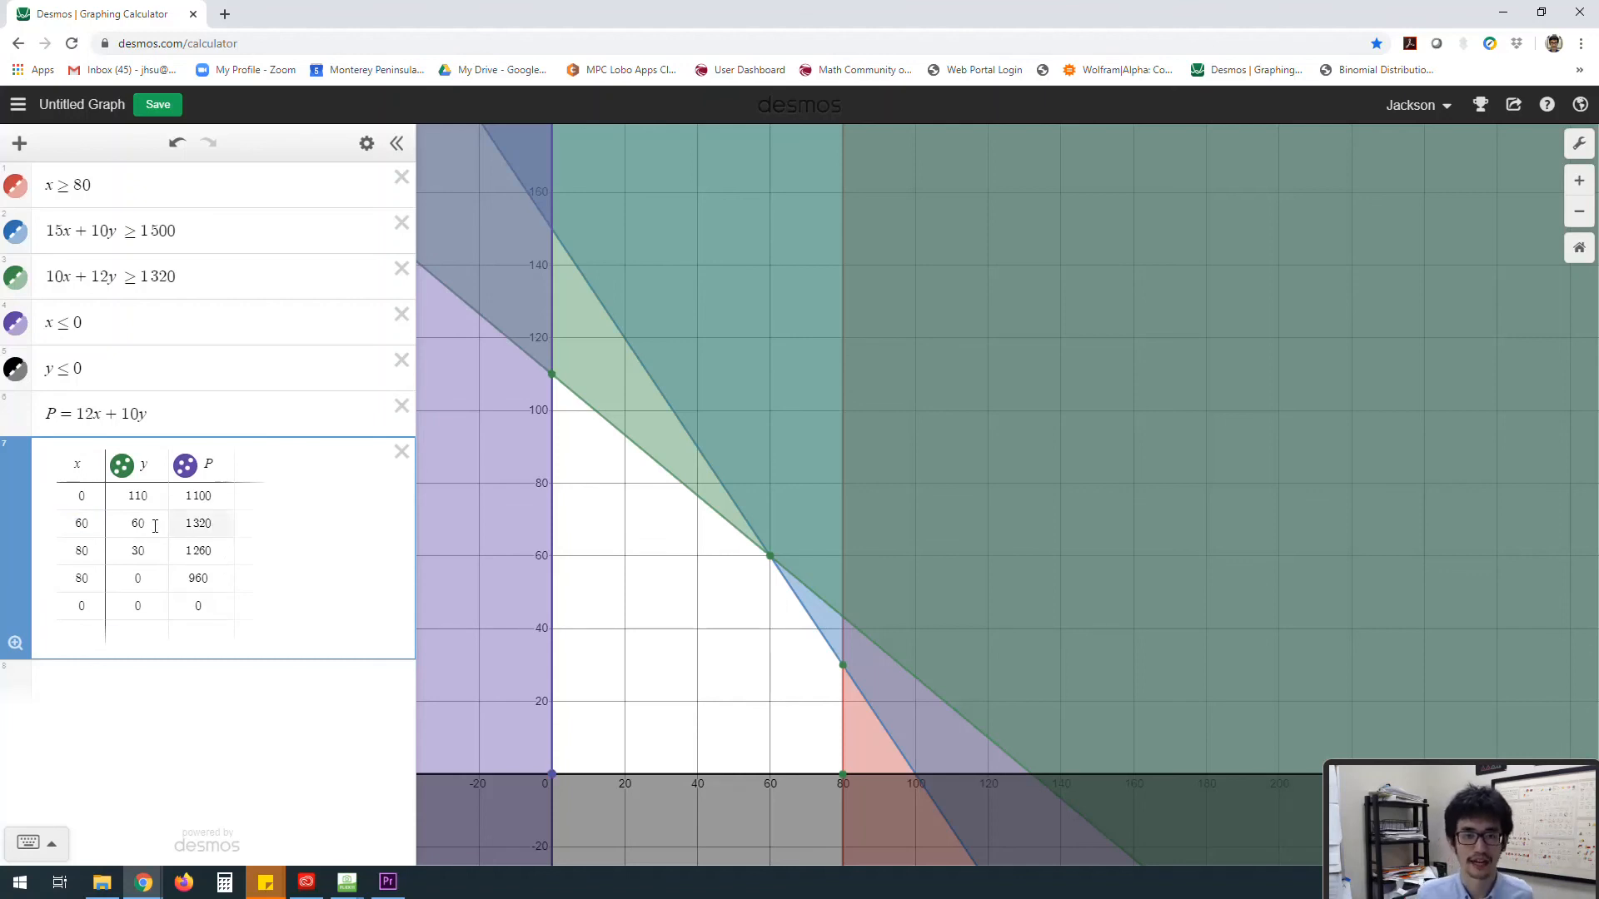
pyautogui.click(155, 526)
pyautogui.doubleClick(61, 524)
pyautogui.click(213, 533)
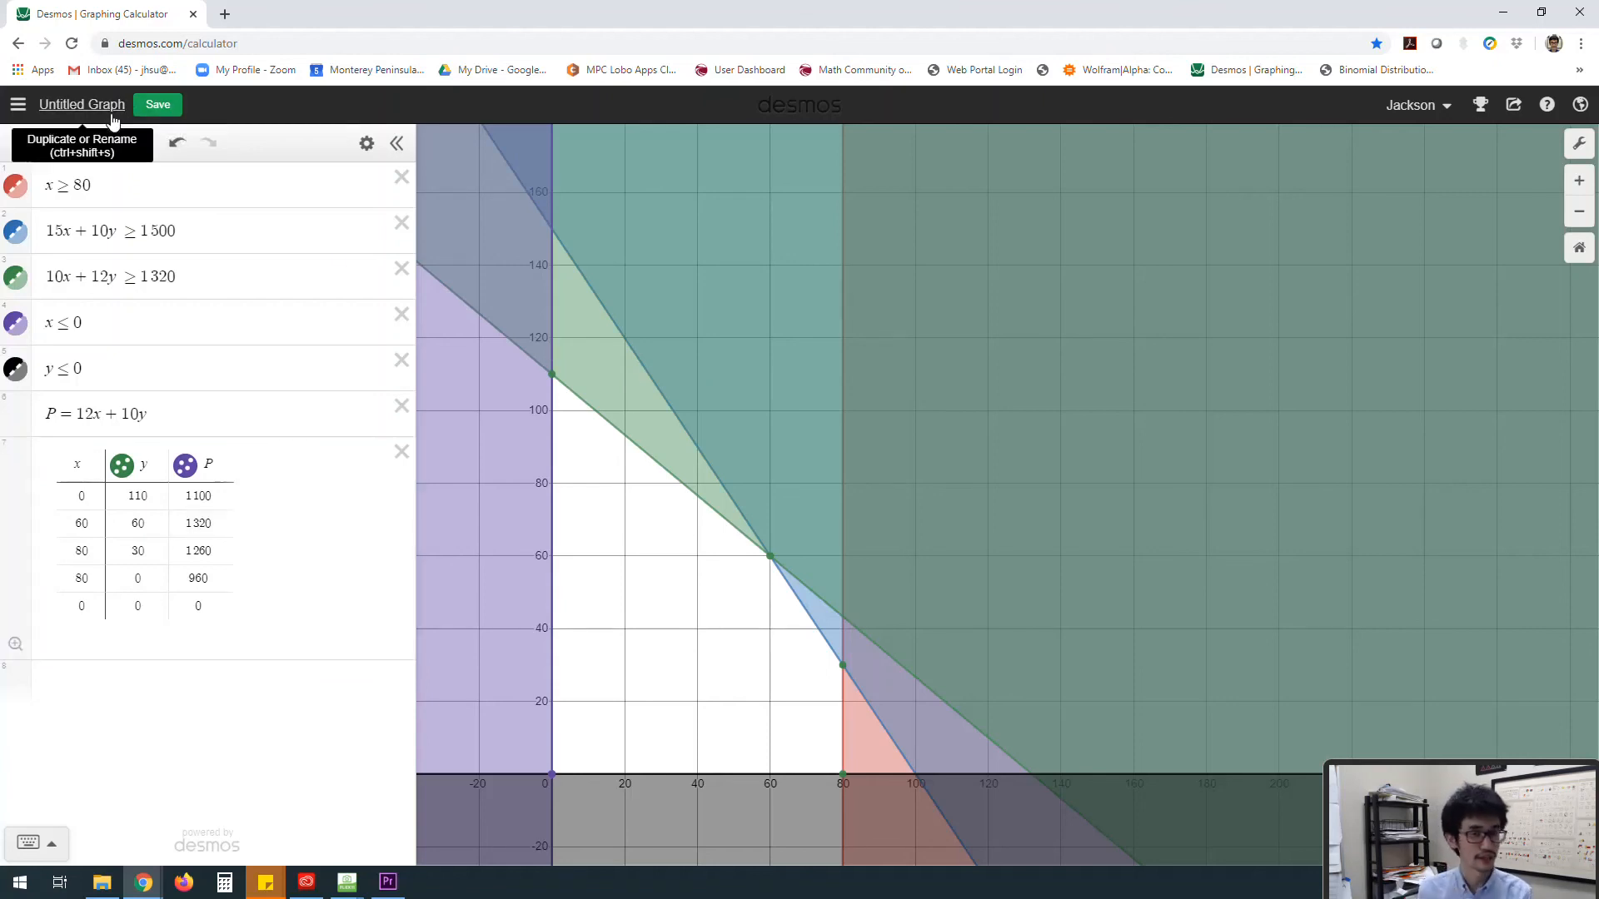
# Step: Save the graph with the title Example (3) satellite radios
pyautogui.hotkey('ctrl', 's')
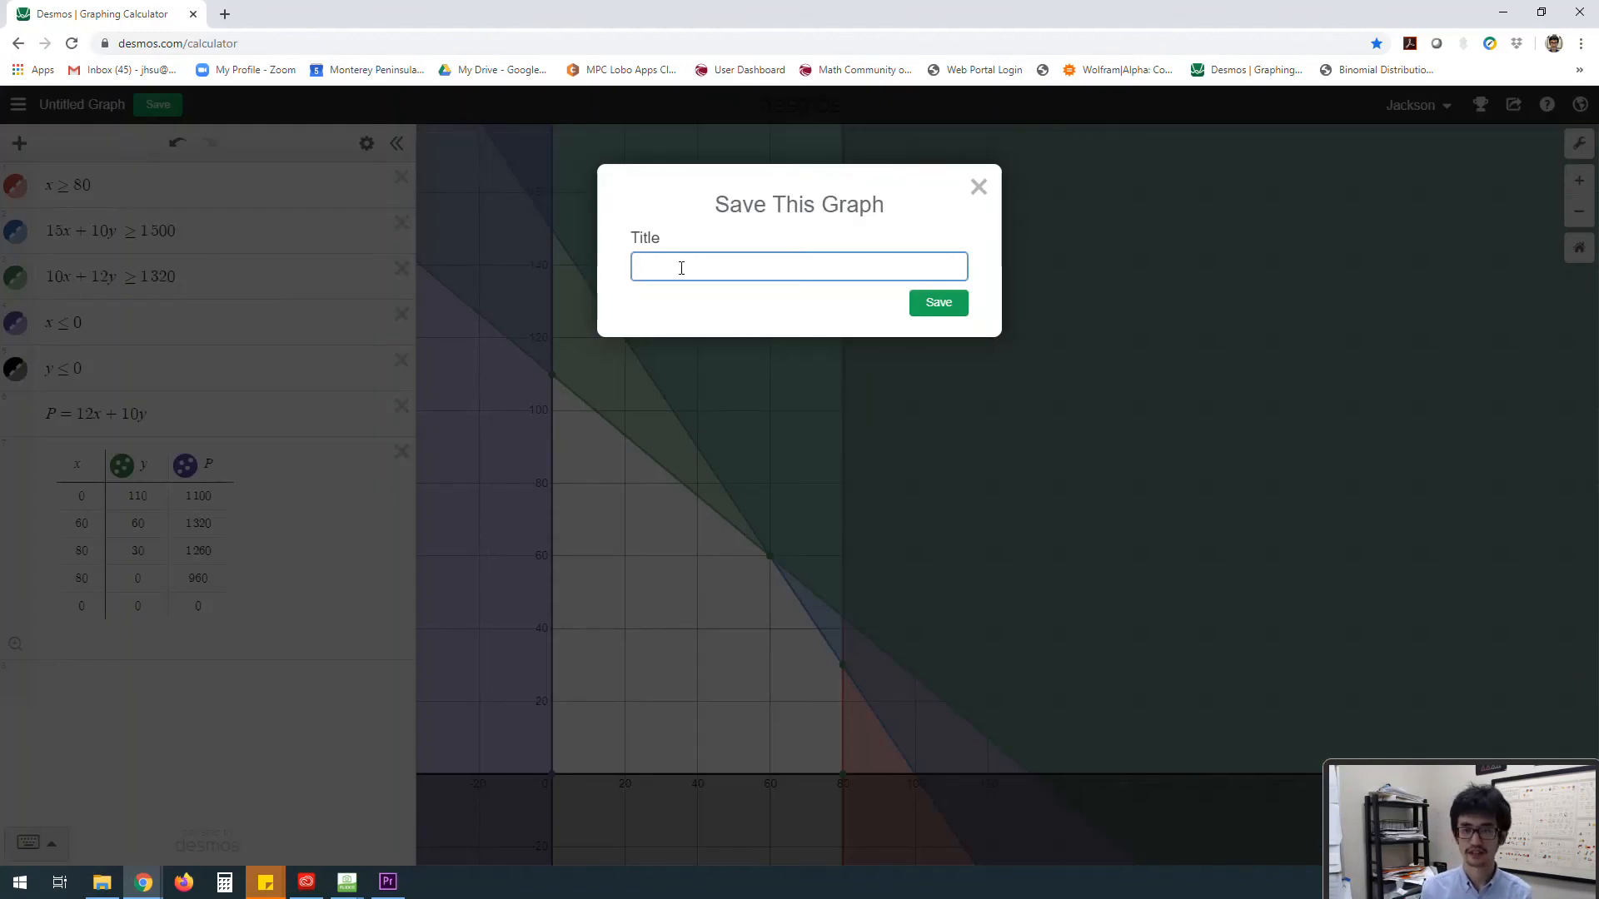
pyautogui.write('sat')
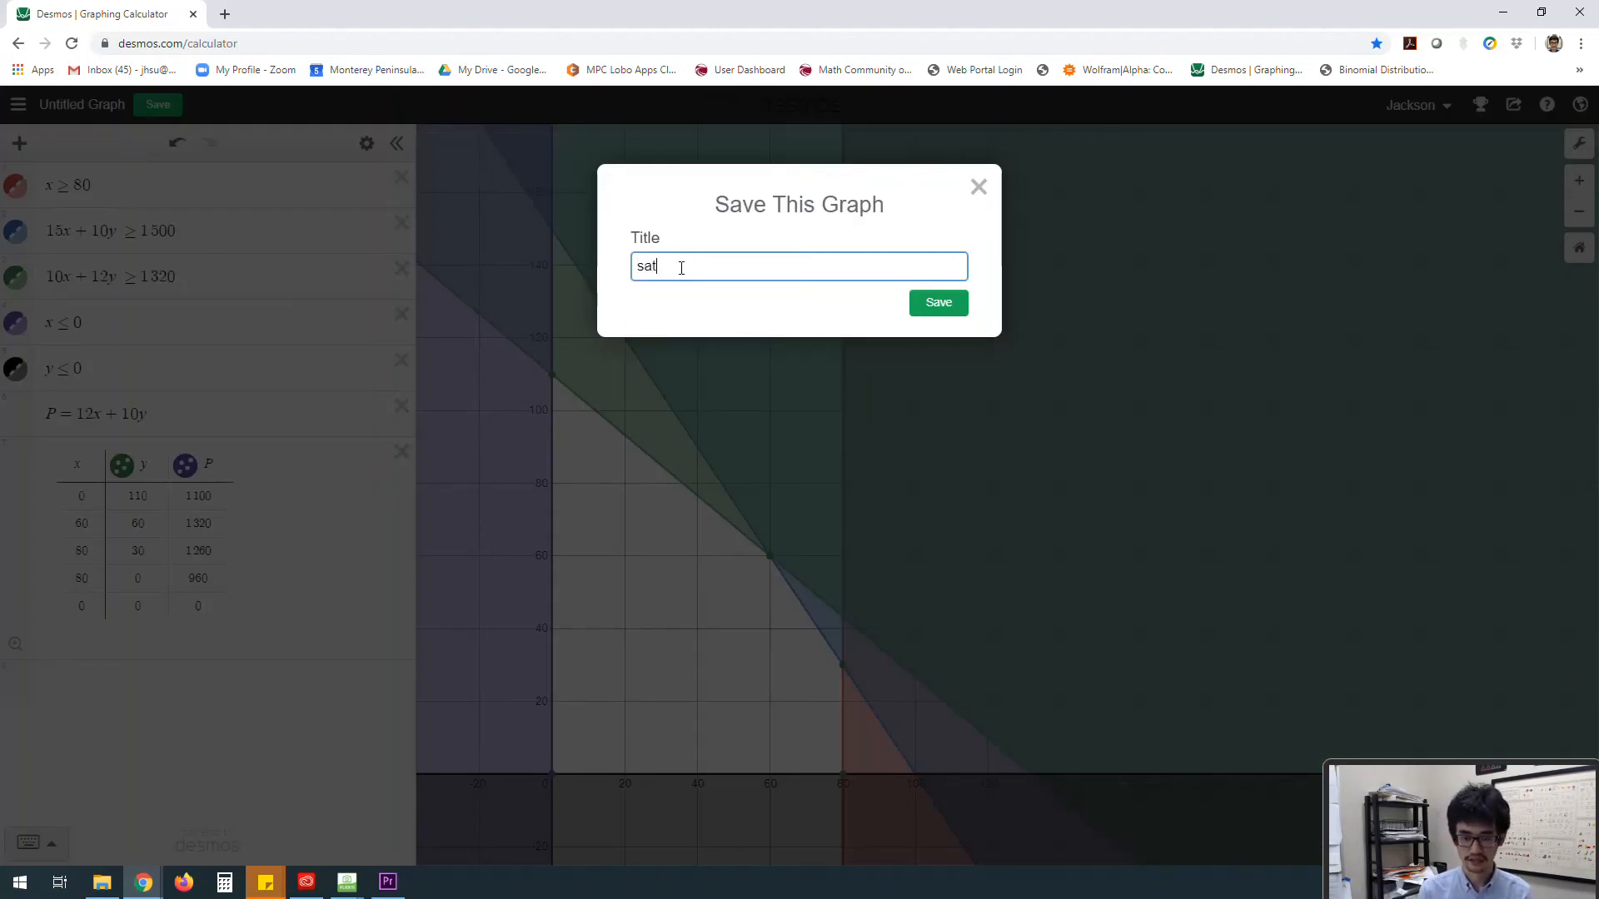
pyautogui.write('ell')
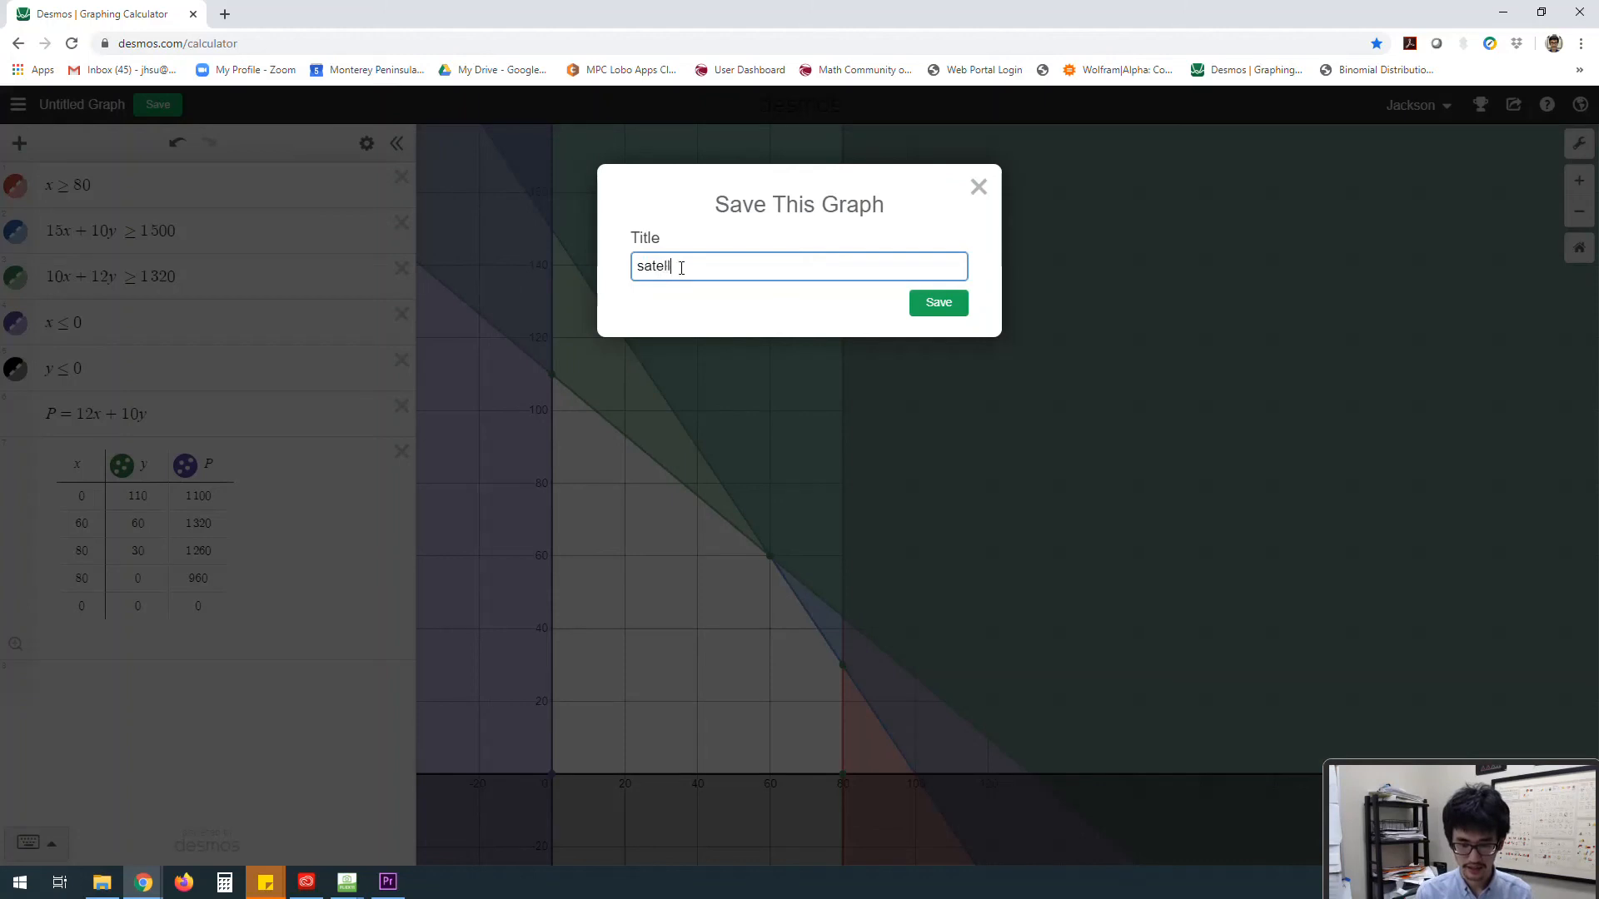
pyautogui.write('ite radios')
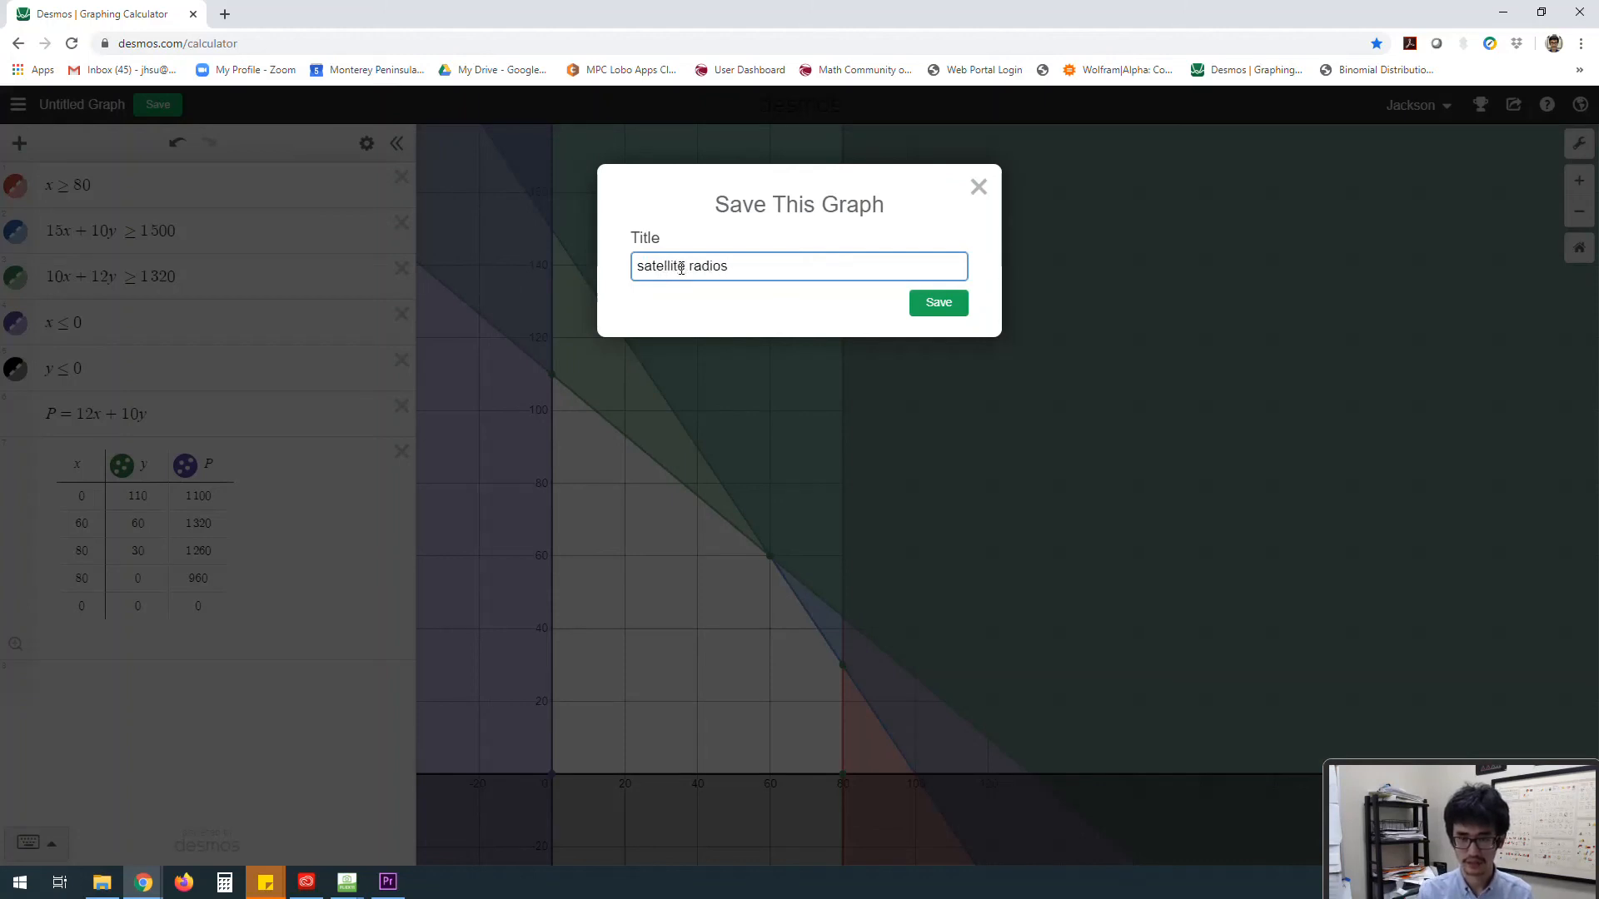
pyautogui.write('Example (3)')
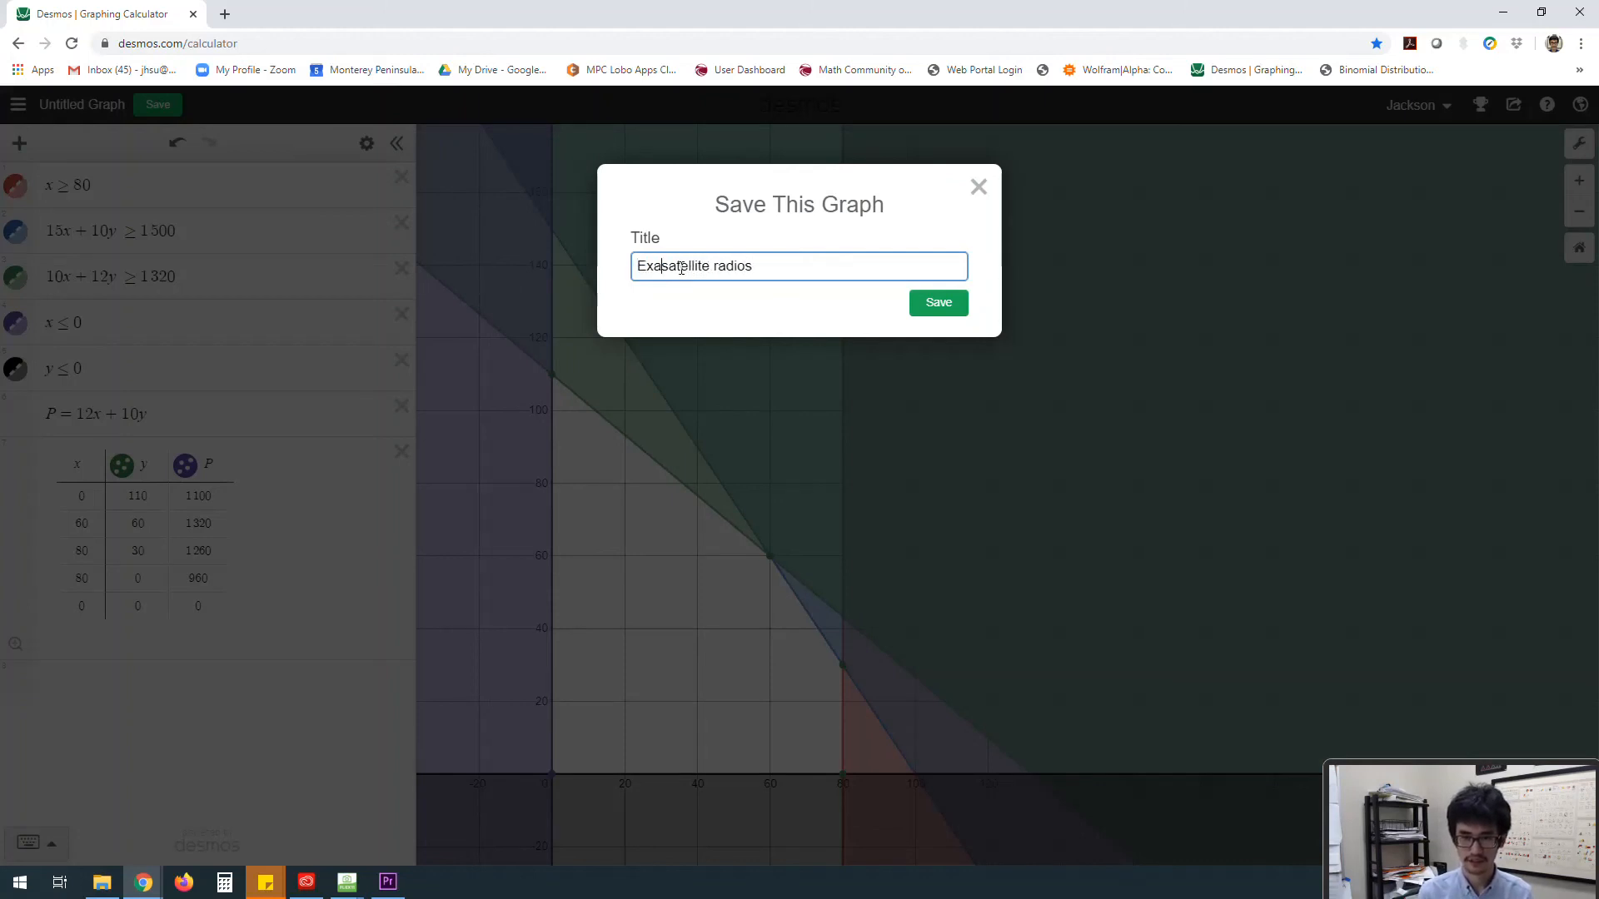